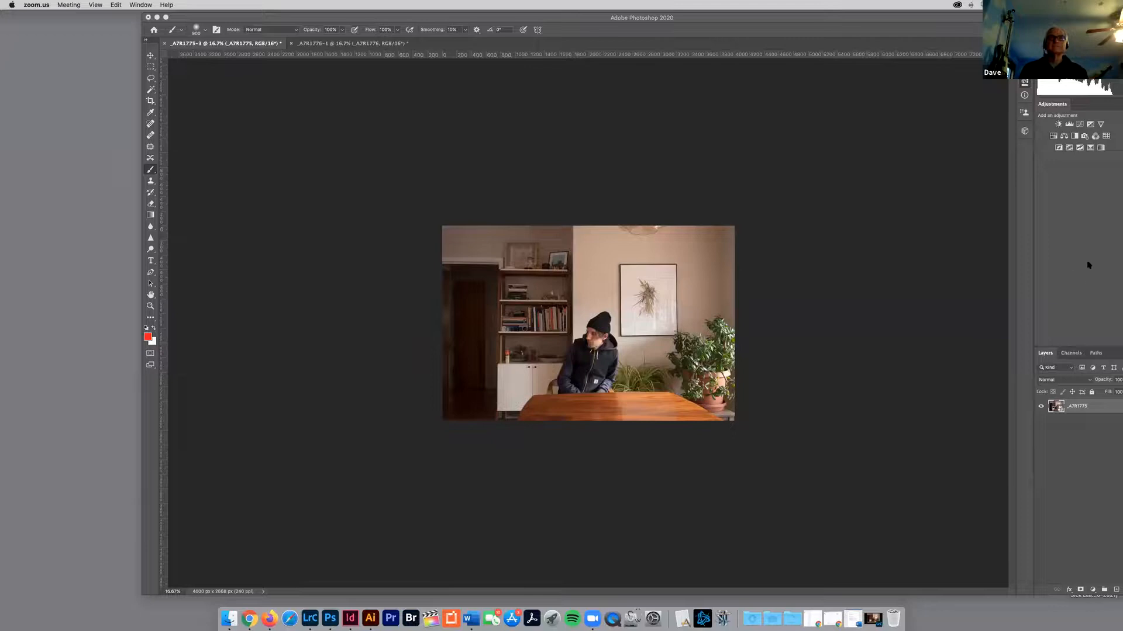
- Compare the seated-man photo _A7R1775-3 with the standing-man photo _A7R1776-1 by switching between the two open documents
drag(576, 18, 476, 16)
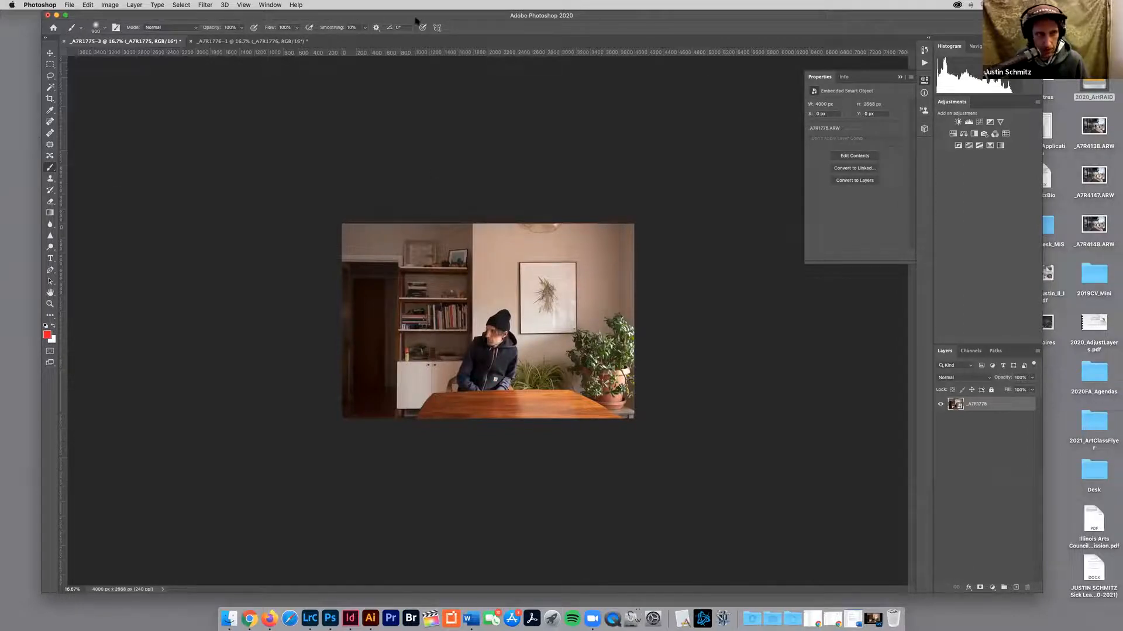
drag(567, 16, 567, 35)
click(288, 58)
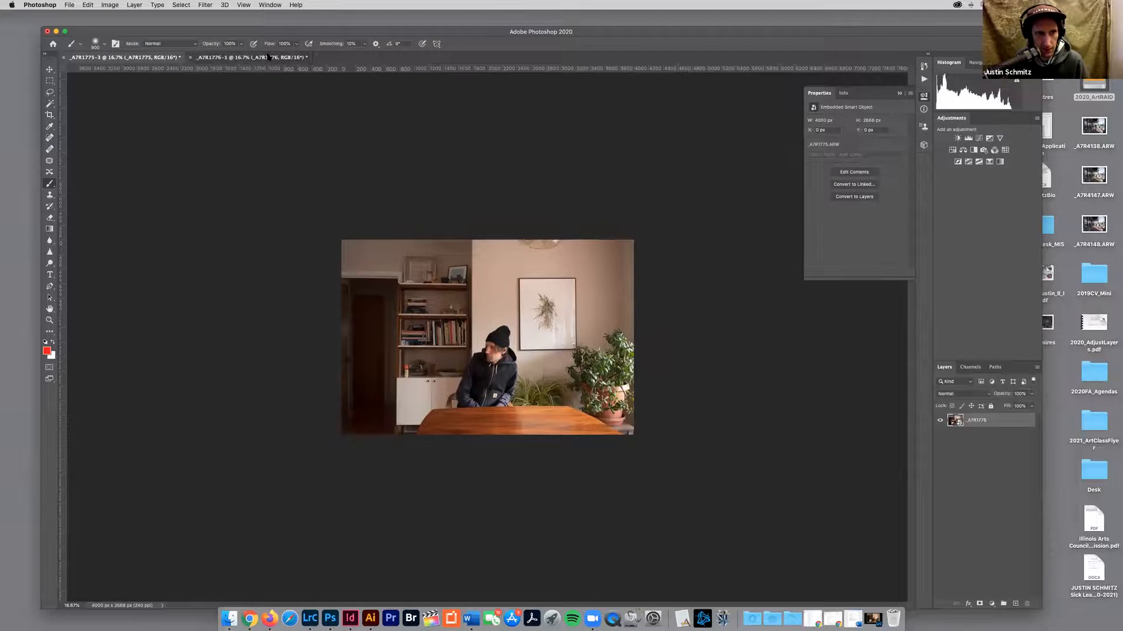
click(133, 59)
click(265, 57)
click(133, 58)
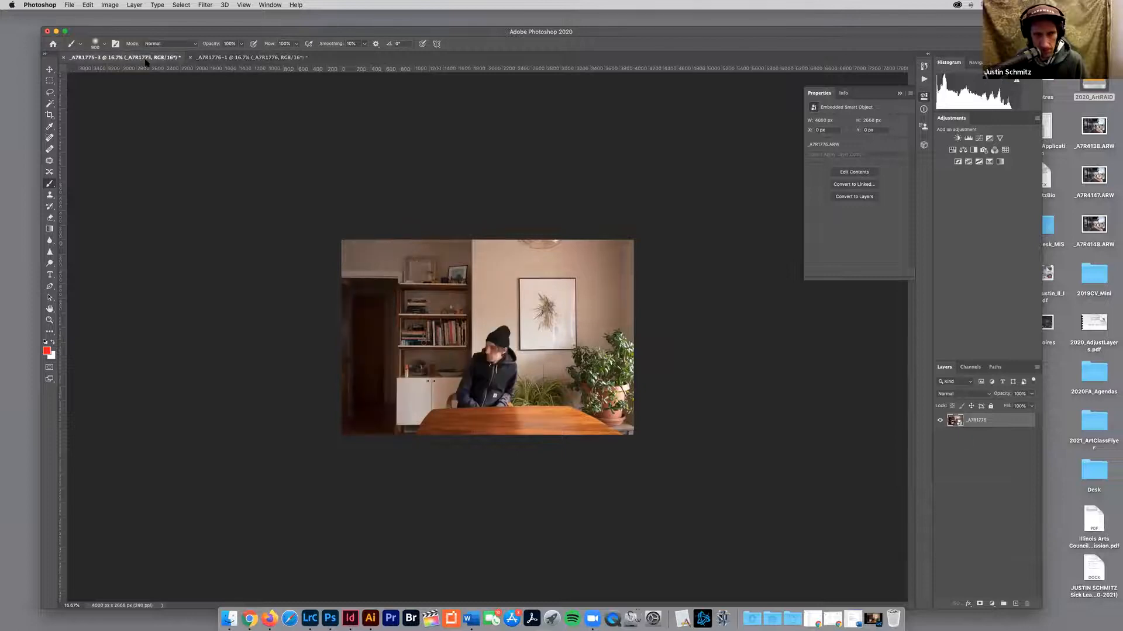
click(257, 58)
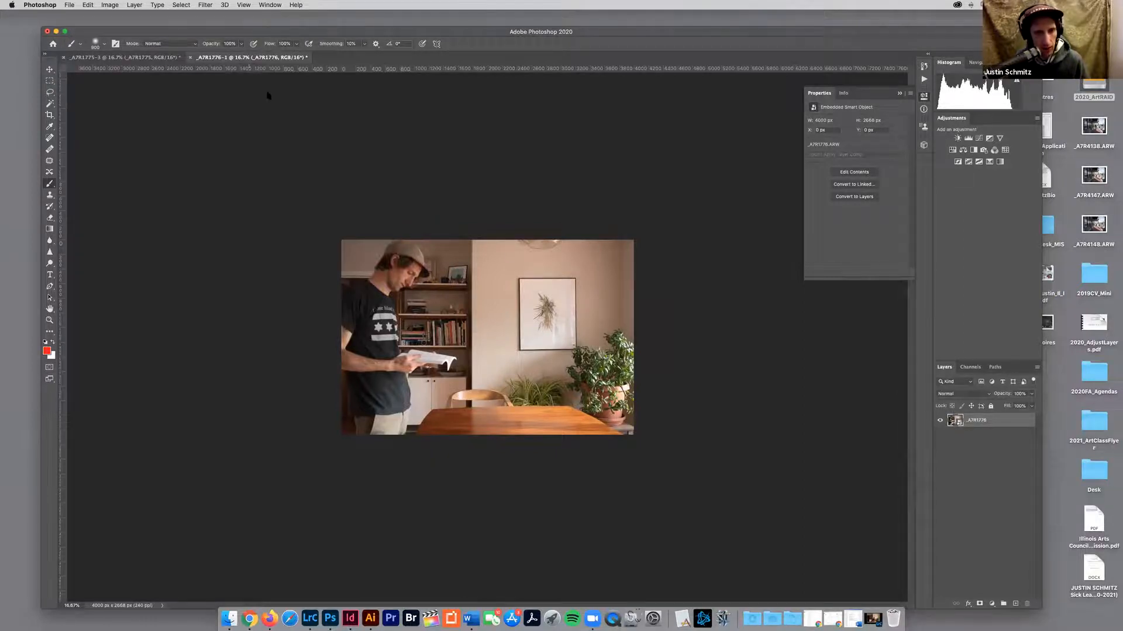
click(164, 60)
click(250, 59)
click(252, 58)
click(141, 58)
click(258, 58)
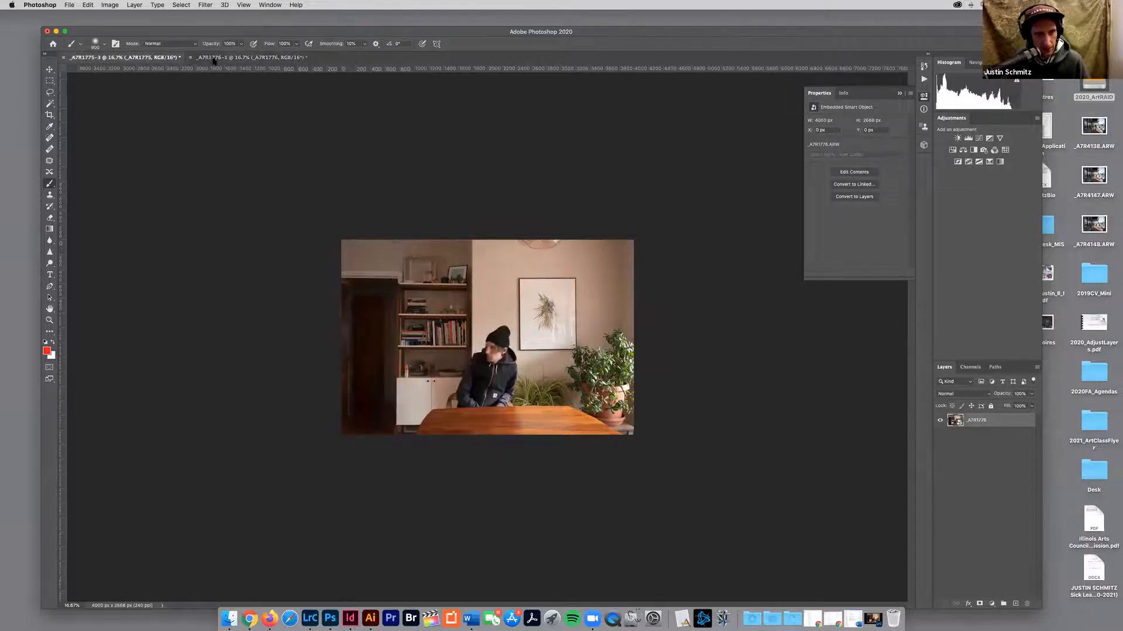
click(262, 58)
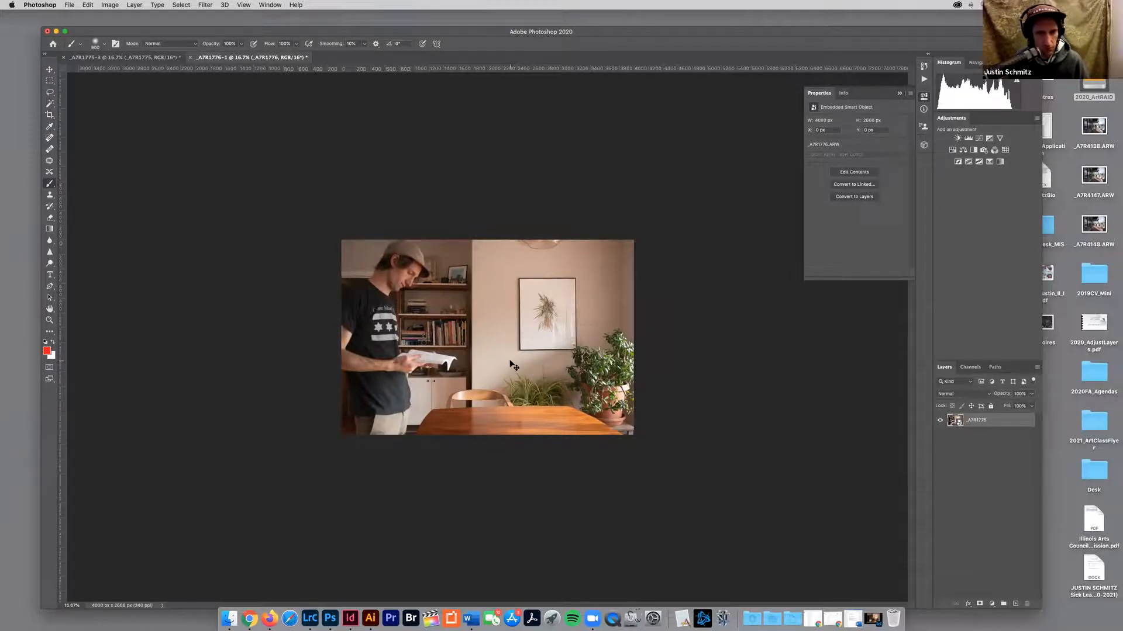
- Copy the standing-man photo from _A7R1776-1 into the _A7R1775-3 document as a layer above the seated-man photo
drag(512, 364, 162, 63)
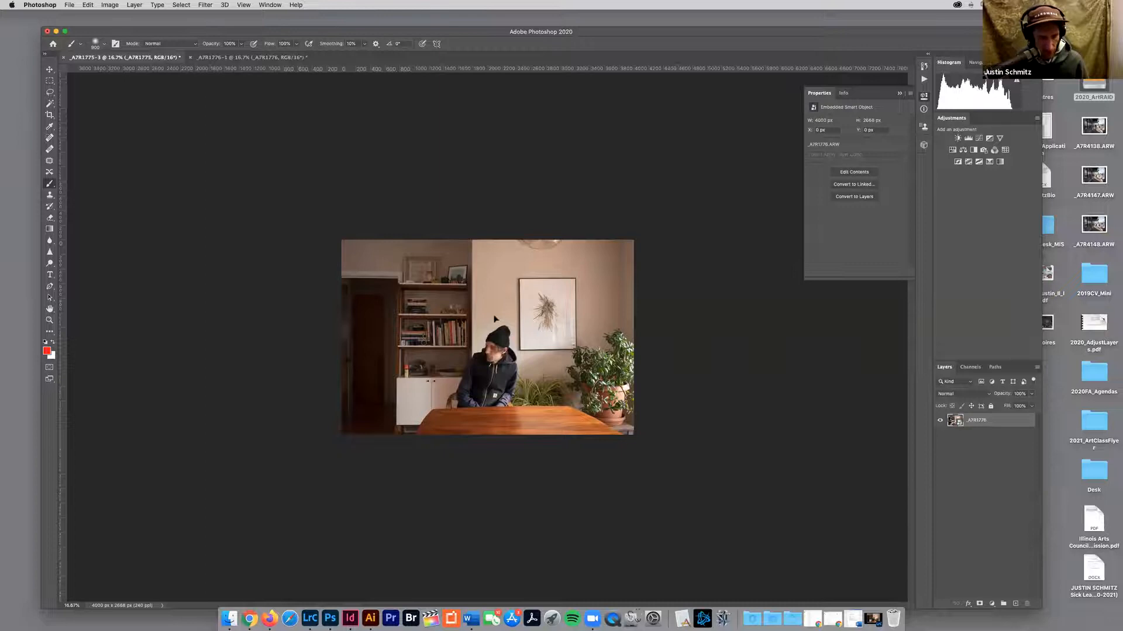
drag(495, 319, 496, 320)
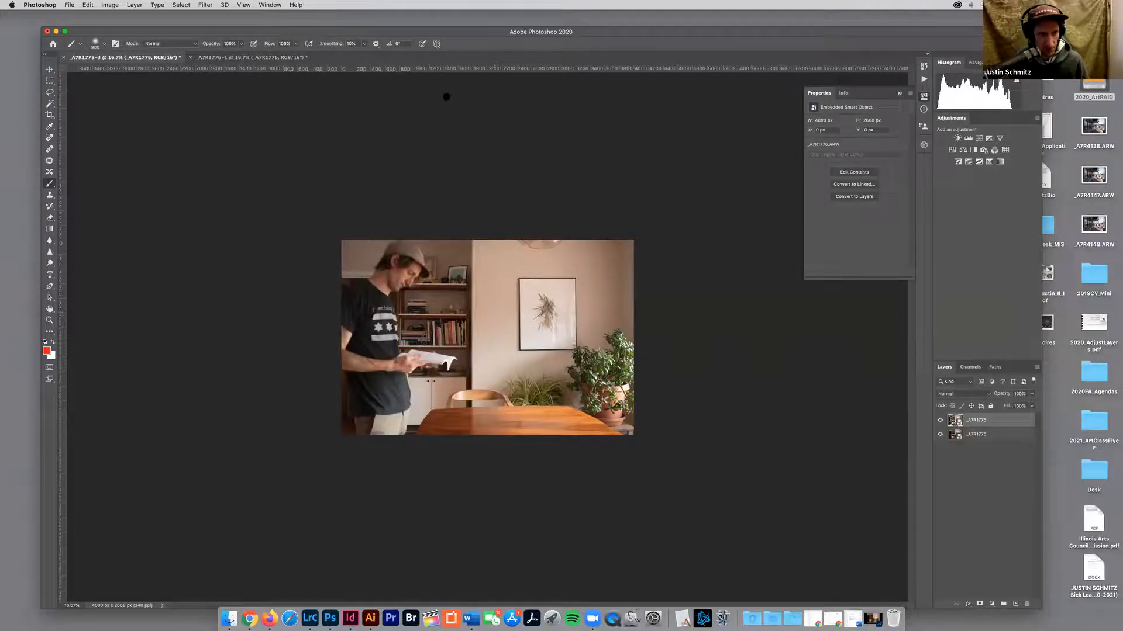
mouse_move(385, 31)
mouse_down()
mouse_move(381, 14)
mouse_move(411, 18)
mouse_move(392, 14)
mouse_up()
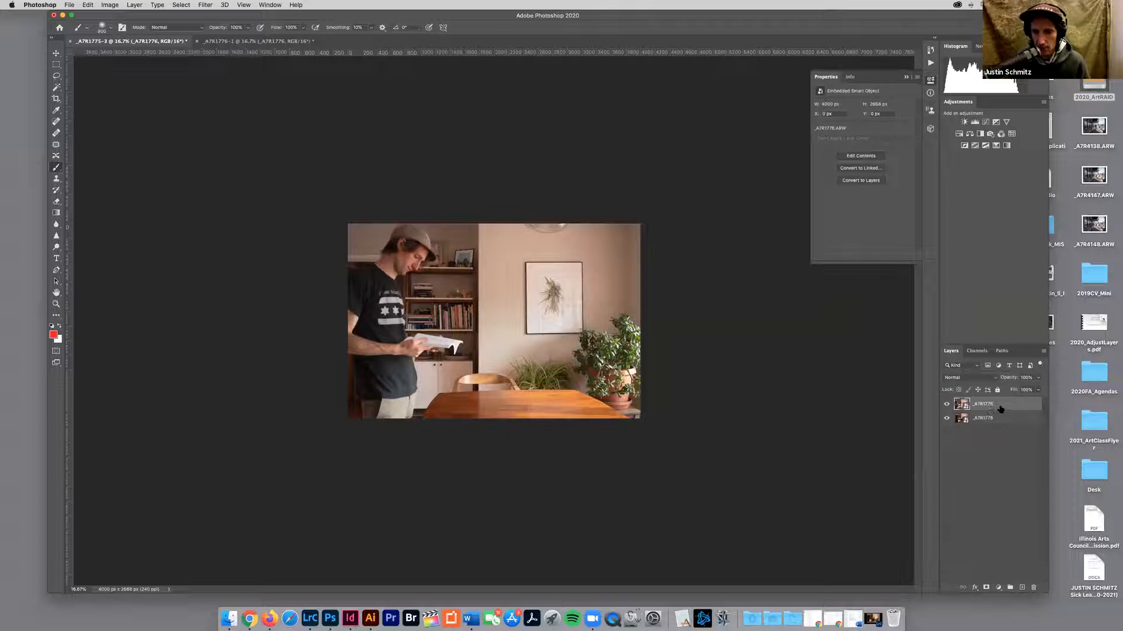
mouse_move(1001, 409)
mouse_down()
mouse_move(1001, 424)
mouse_move(1012, 409)
mouse_up()
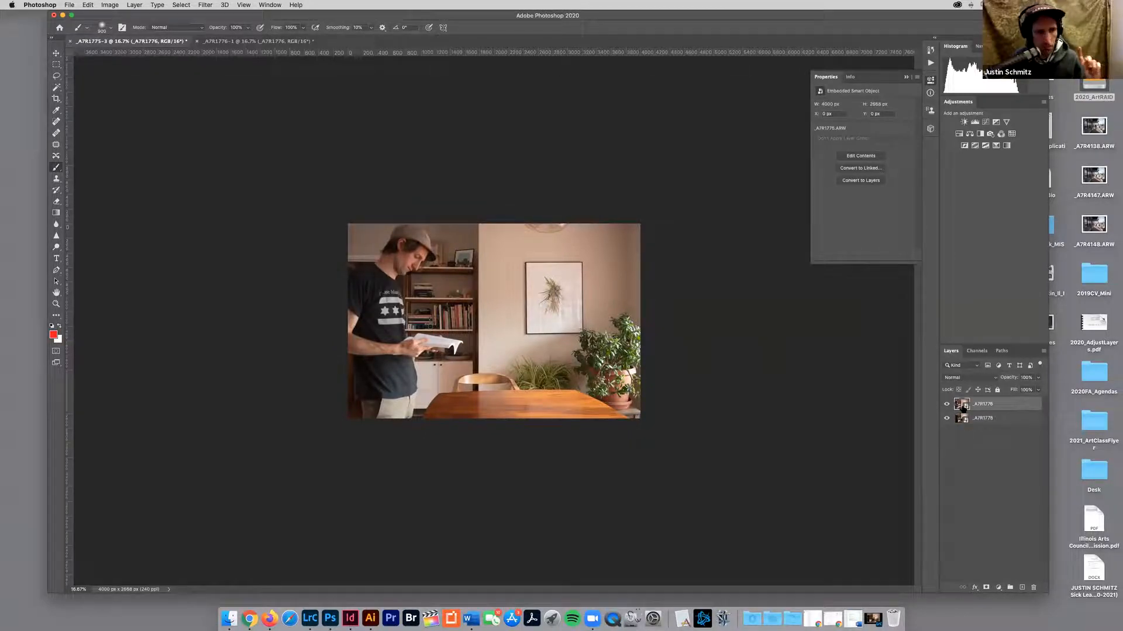
- Compare the two stacked photos by repeatedly hiding and showing the upper _A7R1776 layer, leaving it visible
click(947, 406)
click(947, 406)
click(947, 406)
click(947, 406)
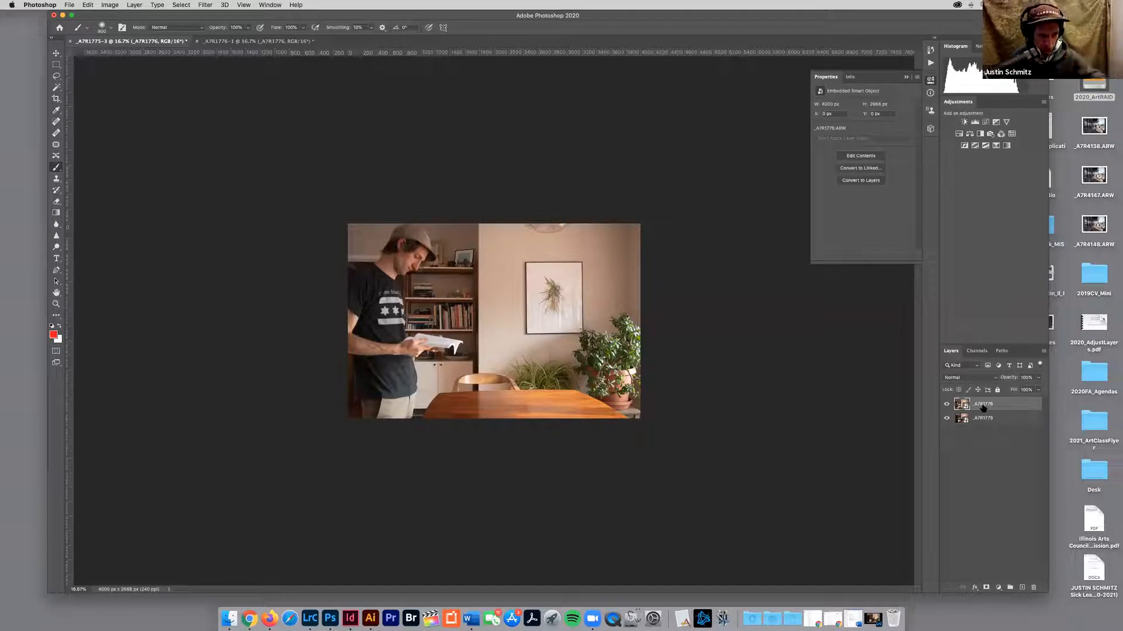
click(947, 404)
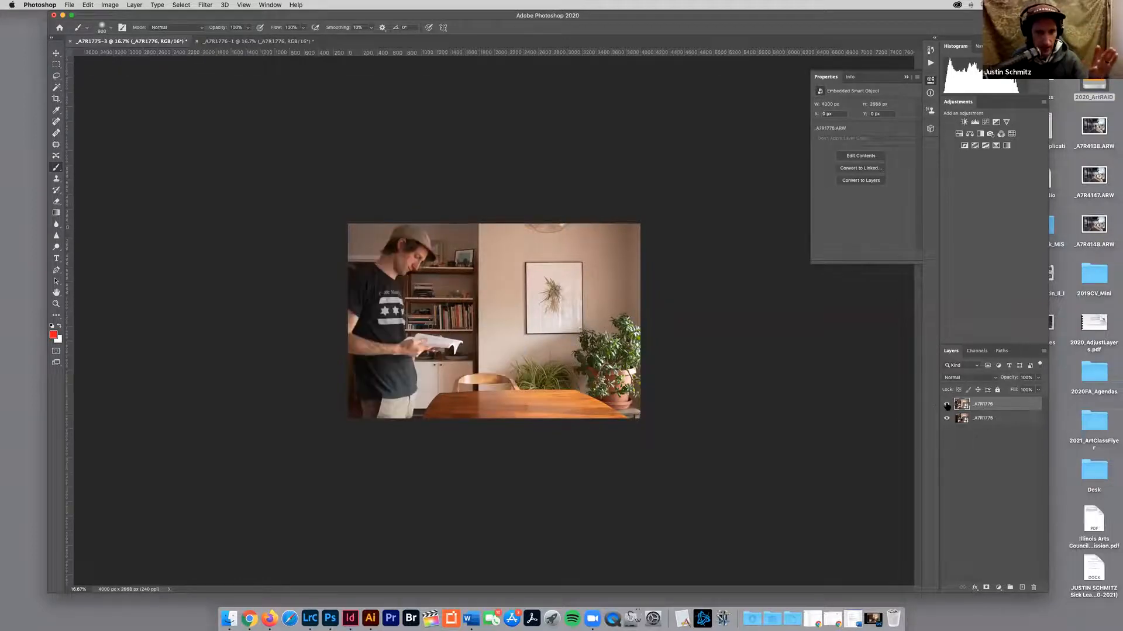
click(947, 404)
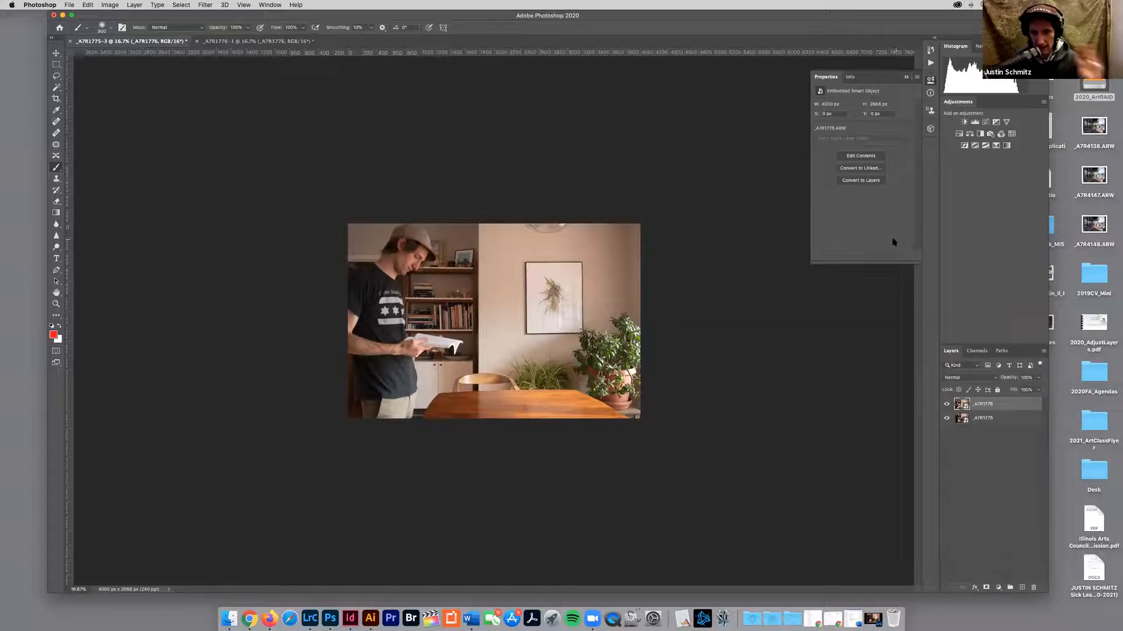
click(57, 202)
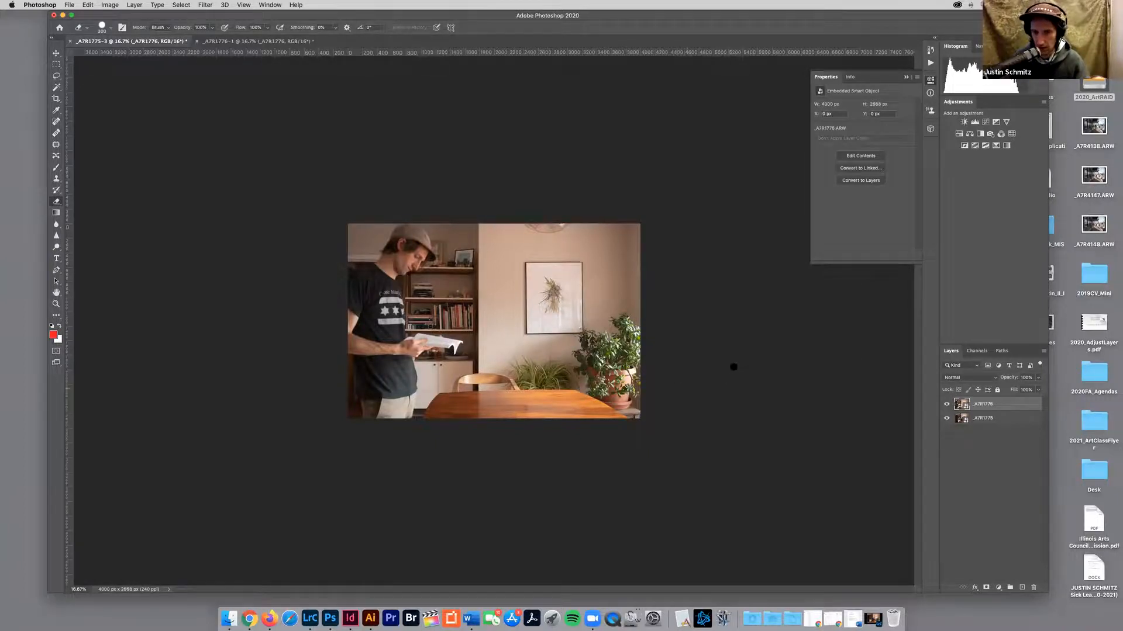
click(946, 405)
click(946, 405)
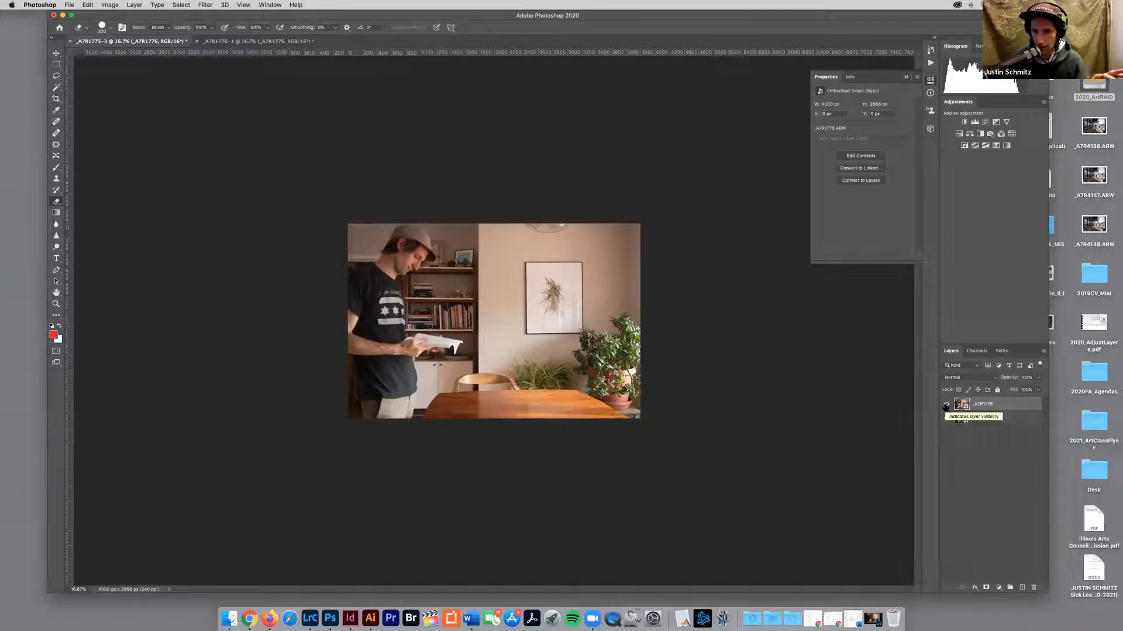
click(946, 405)
click(946, 404)
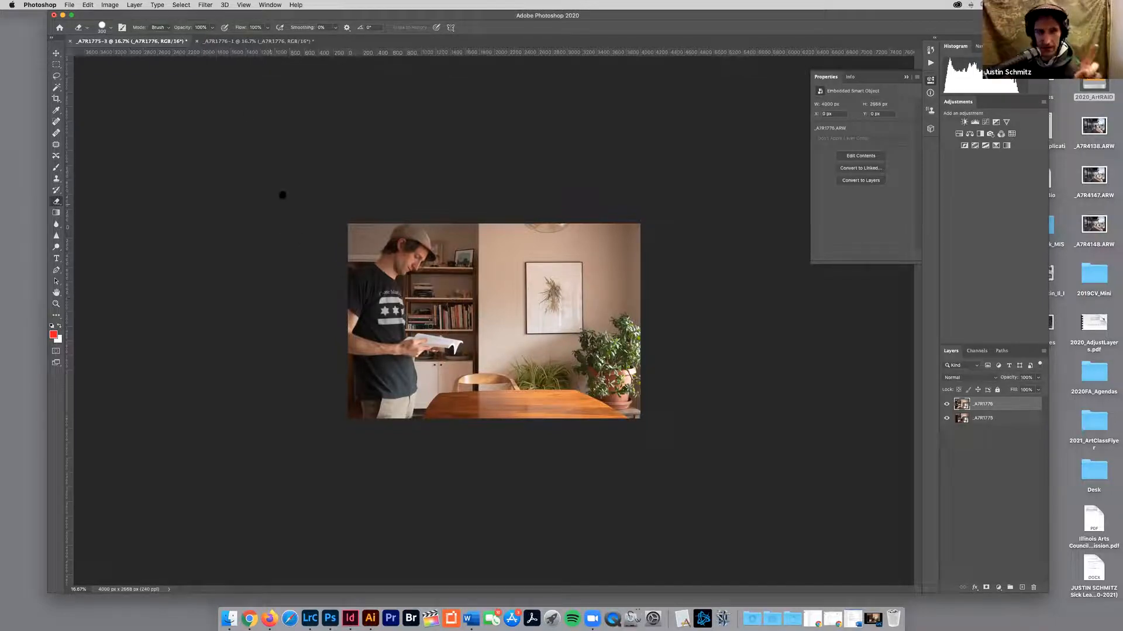
- Add a Hide All layer mask to the upper _A7R1776 layer
click(139, 5)
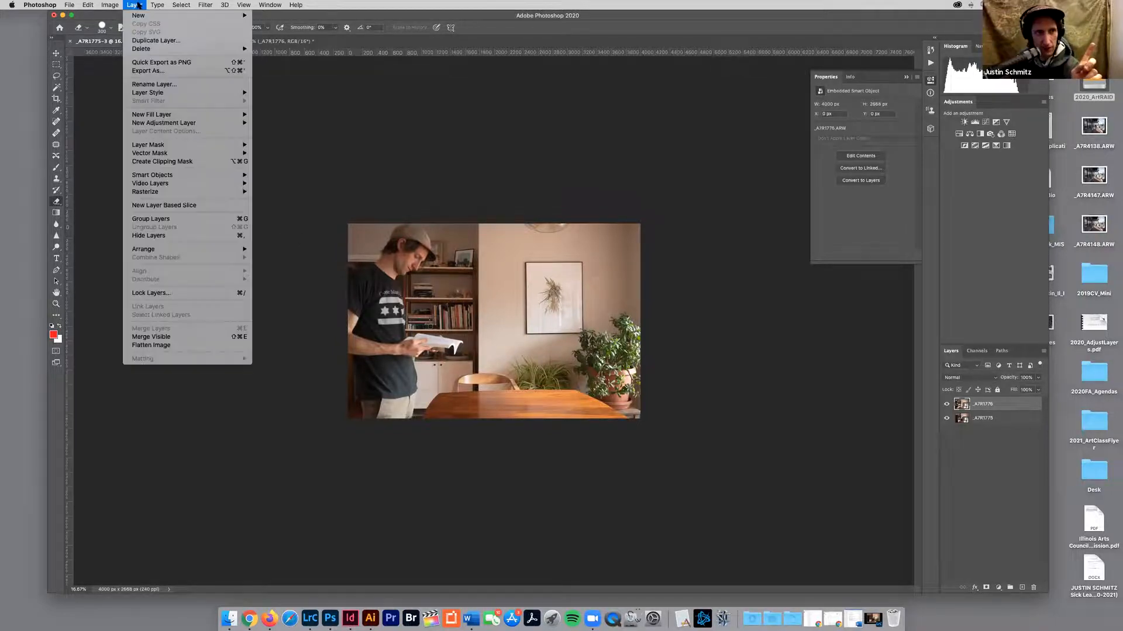
mouse_move(159, 147)
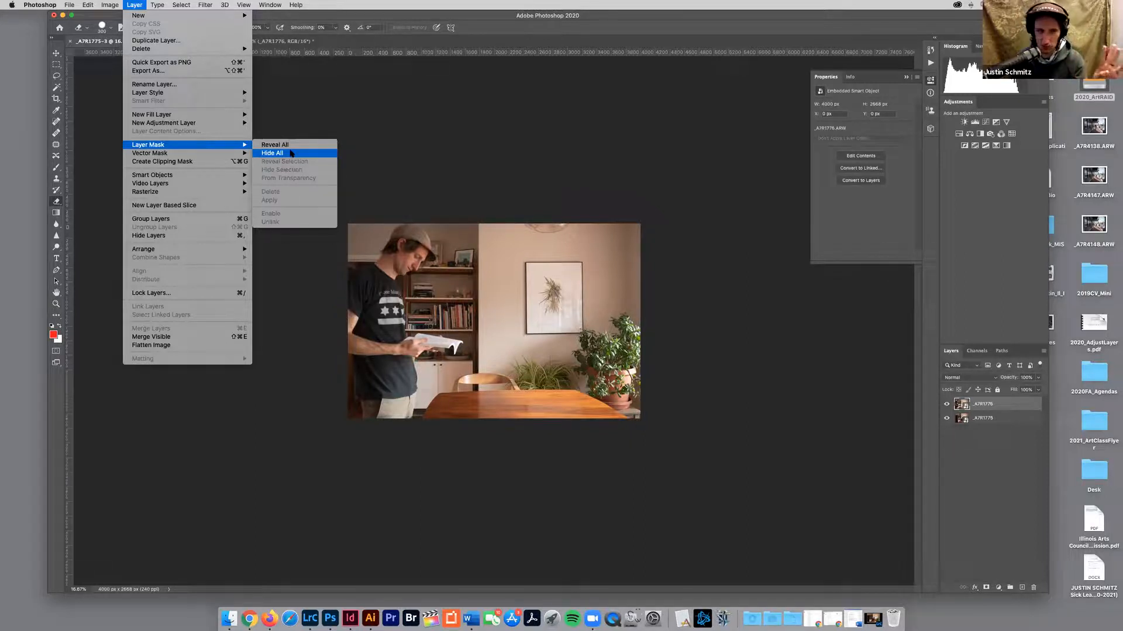
click(291, 153)
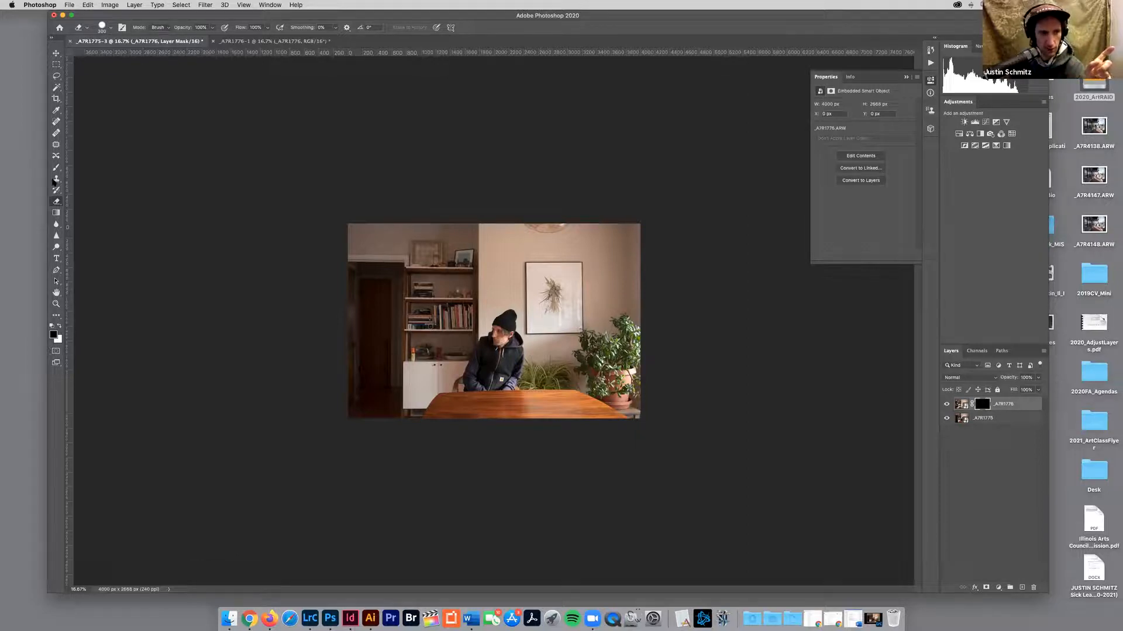
- Activate the Brush tool and alternate between the upper layer's image and its mask, leaving the mask targeted for painting
click(55, 168)
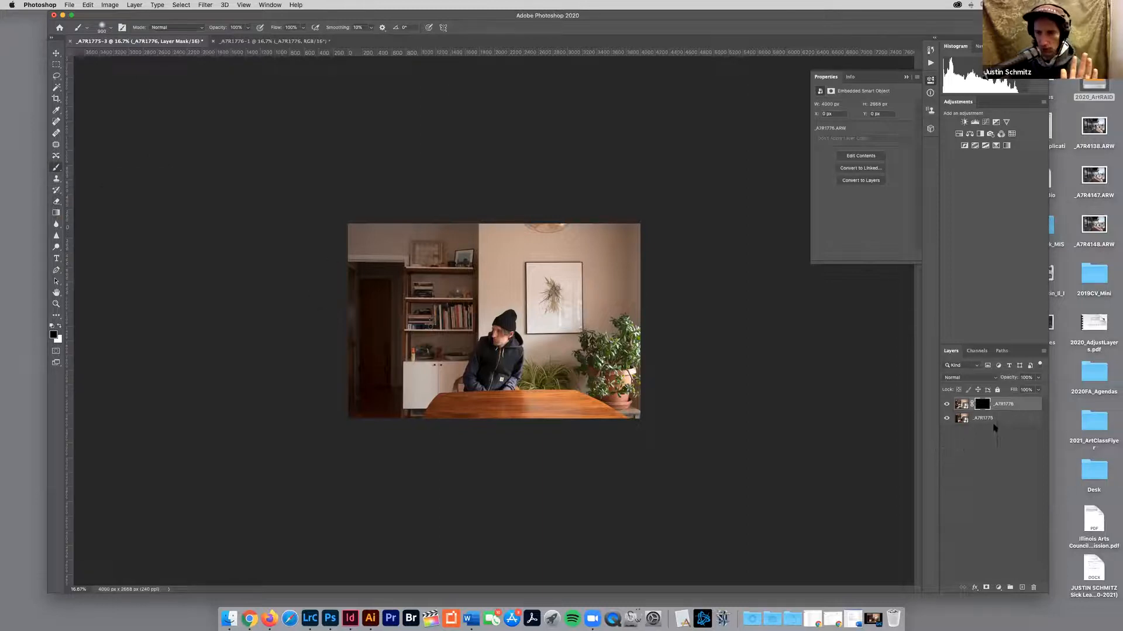
click(983, 404)
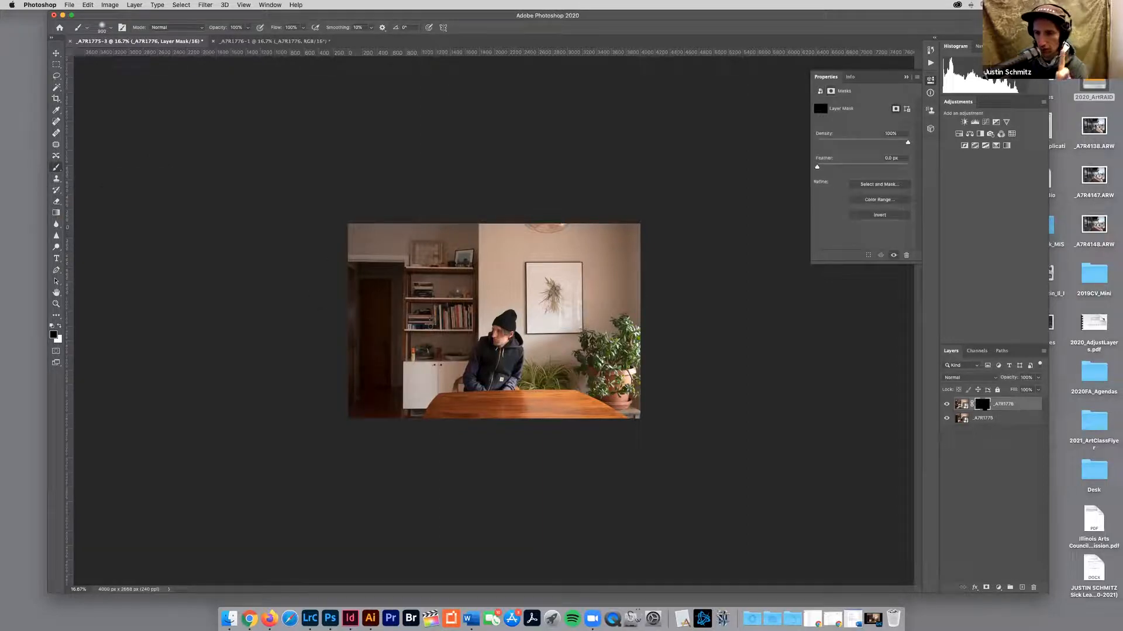
click(962, 404)
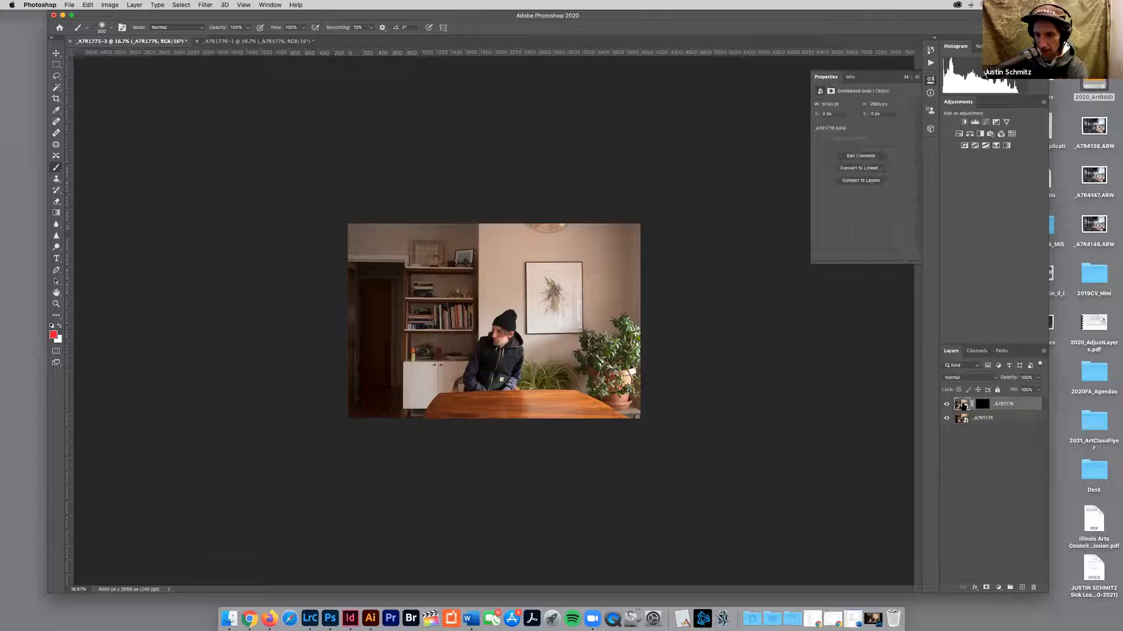
click(982, 404)
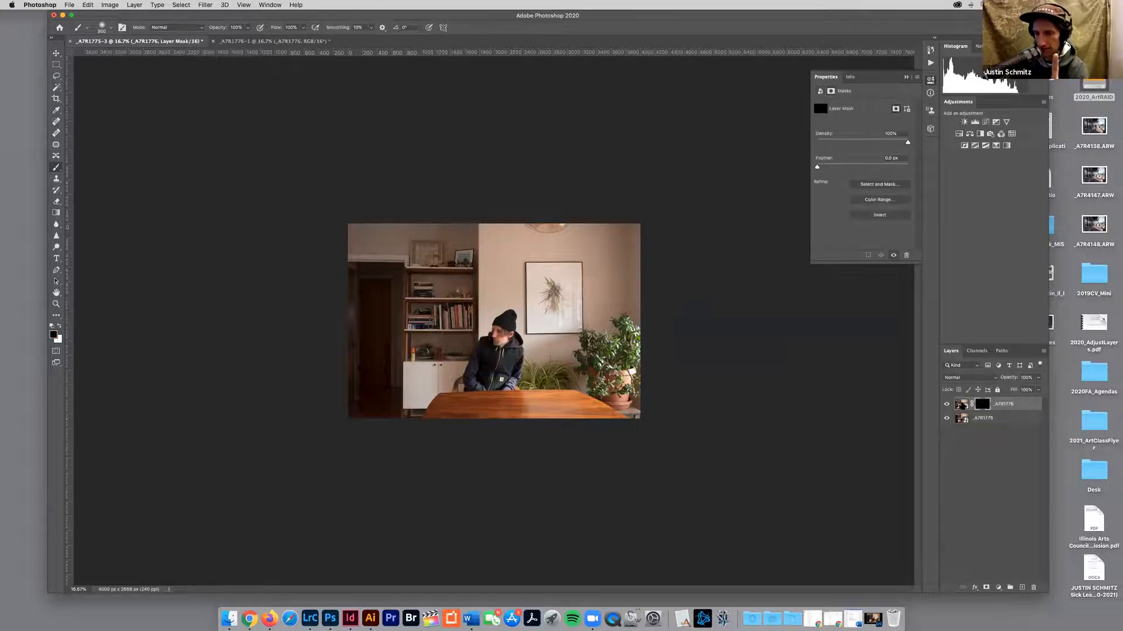
click(962, 405)
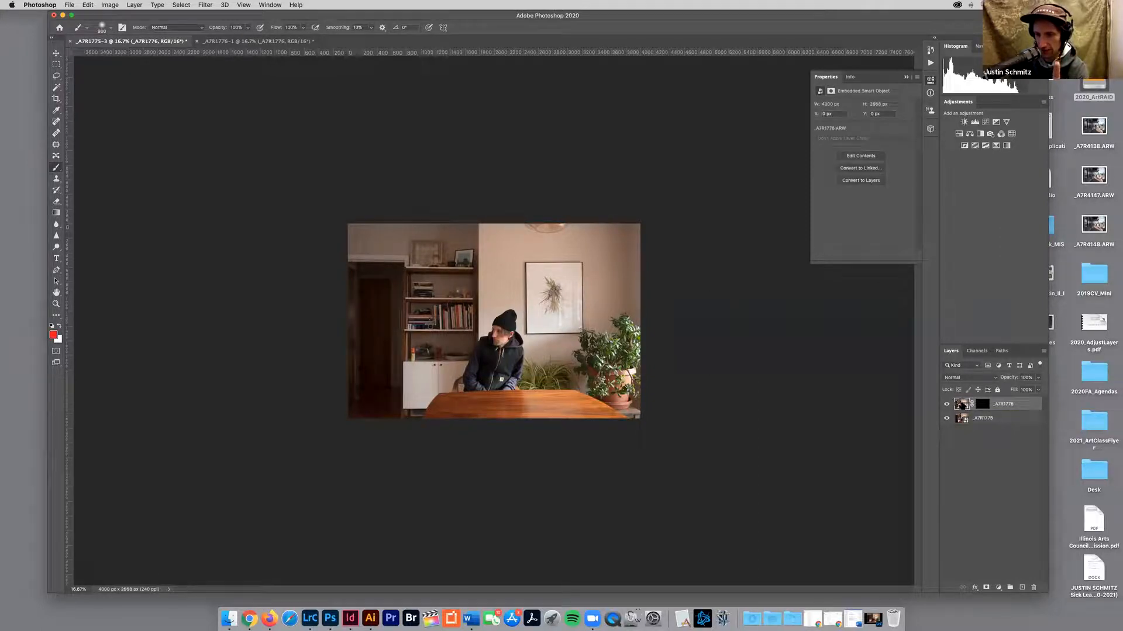
click(982, 404)
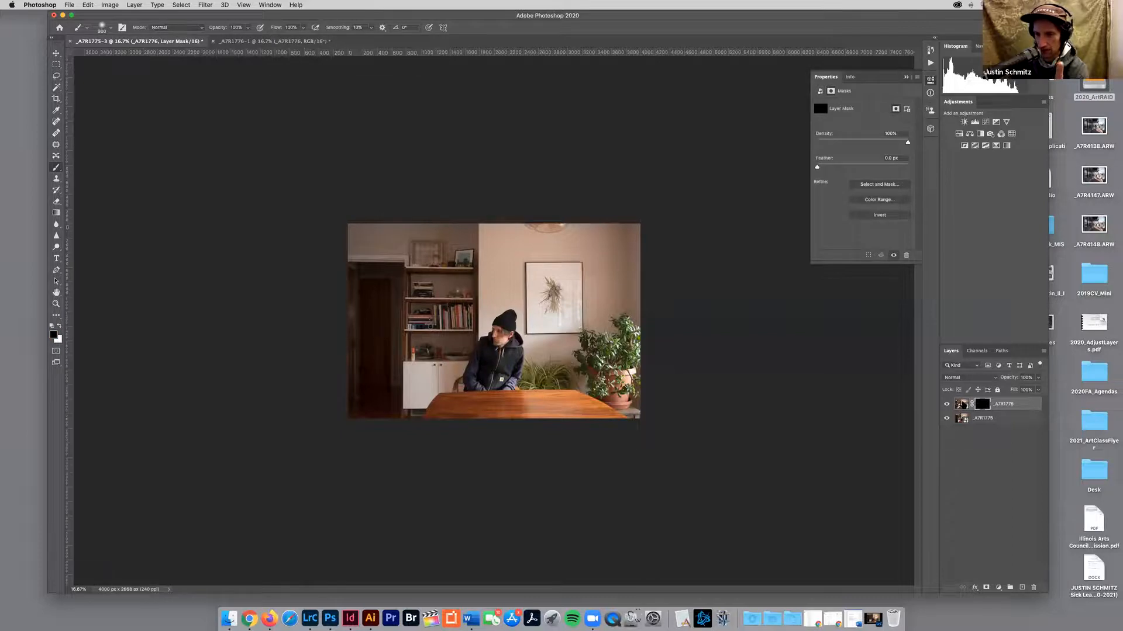
click(962, 404)
click(982, 404)
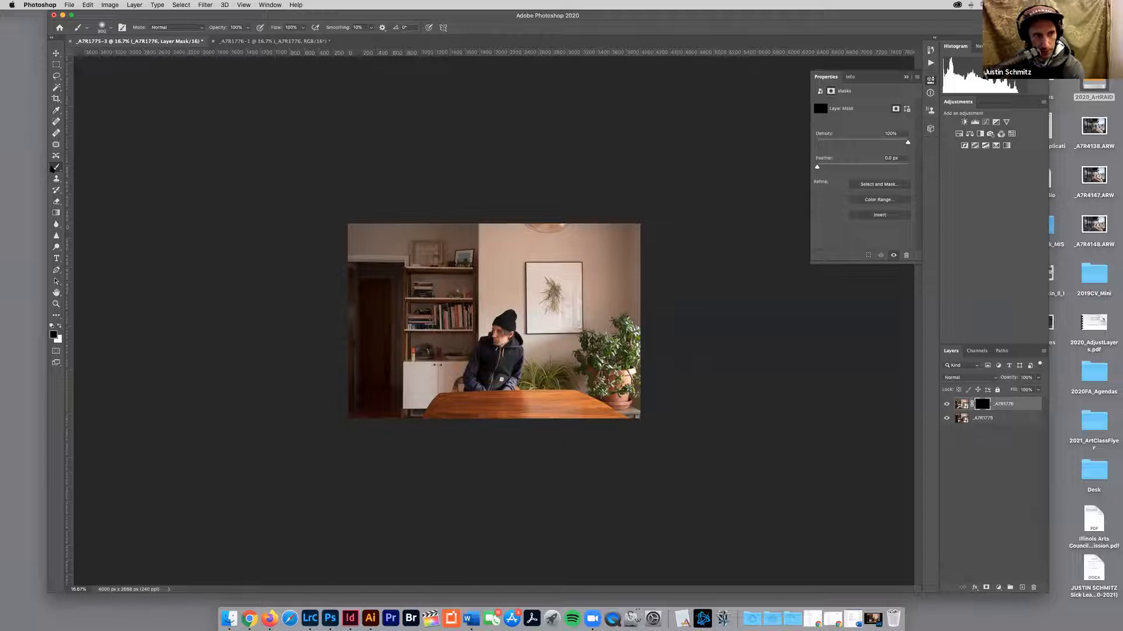
mouse_move(41, 333)
mouse_down()
mouse_move(75, 343)
mouse_move(60, 309)
mouse_move(48, 354)
mouse_move(55, 313)
mouse_move(32, 345)
mouse_move(72, 315)
mouse_move(61, 344)
mouse_up()
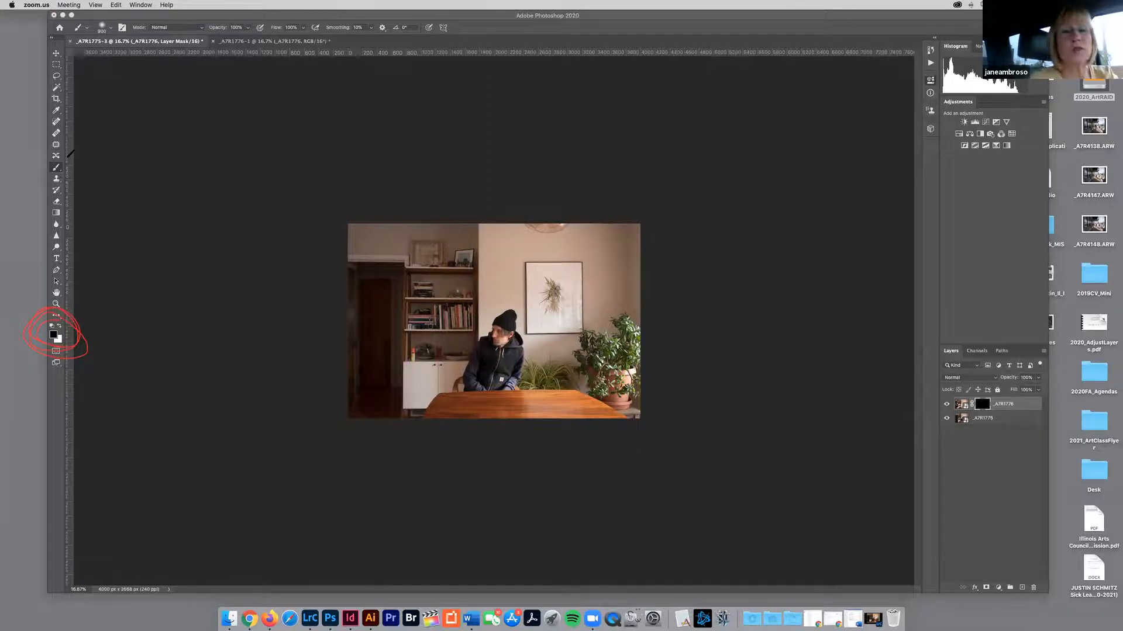
mouse_move(29, 163)
mouse_down()
mouse_move(70, 182)
mouse_move(66, 145)
mouse_move(34, 151)
mouse_move(30, 170)
mouse_move(75, 187)
mouse_move(68, 149)
mouse_up()
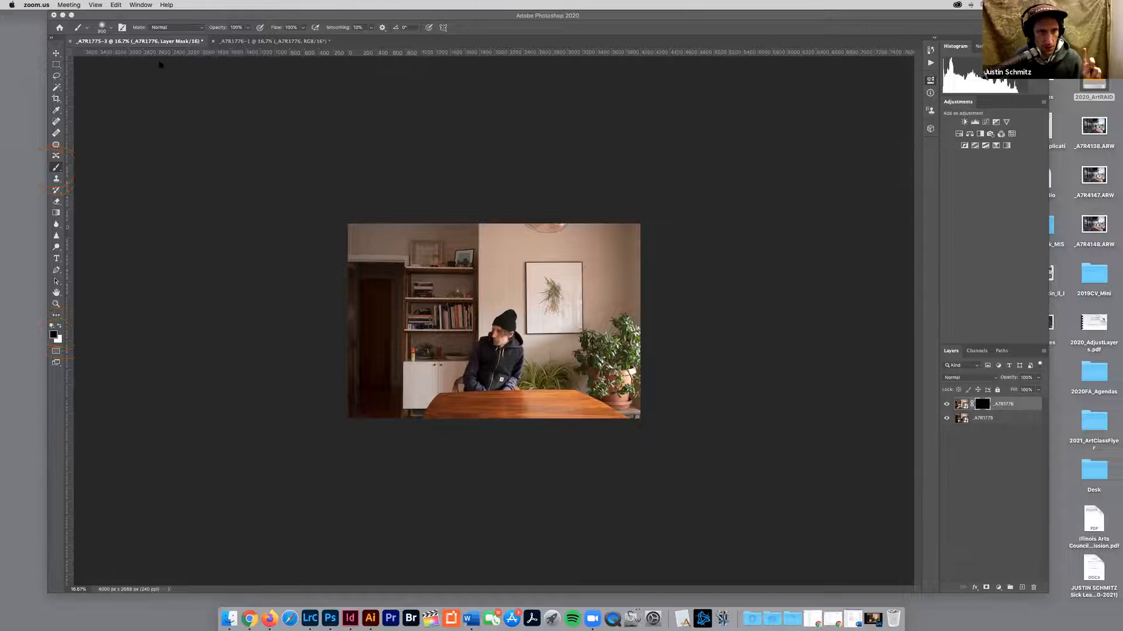
- With the Brush tool active, swap the foreground and background colours repeatedly, ending with white as the foreground colour
click(57, 169)
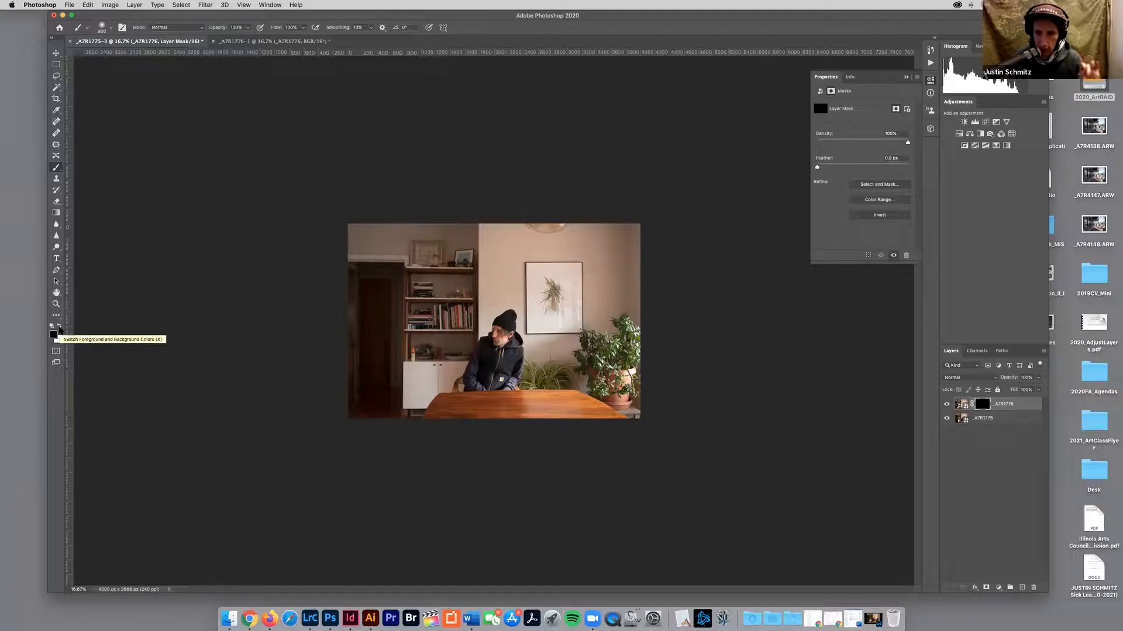
click(59, 329)
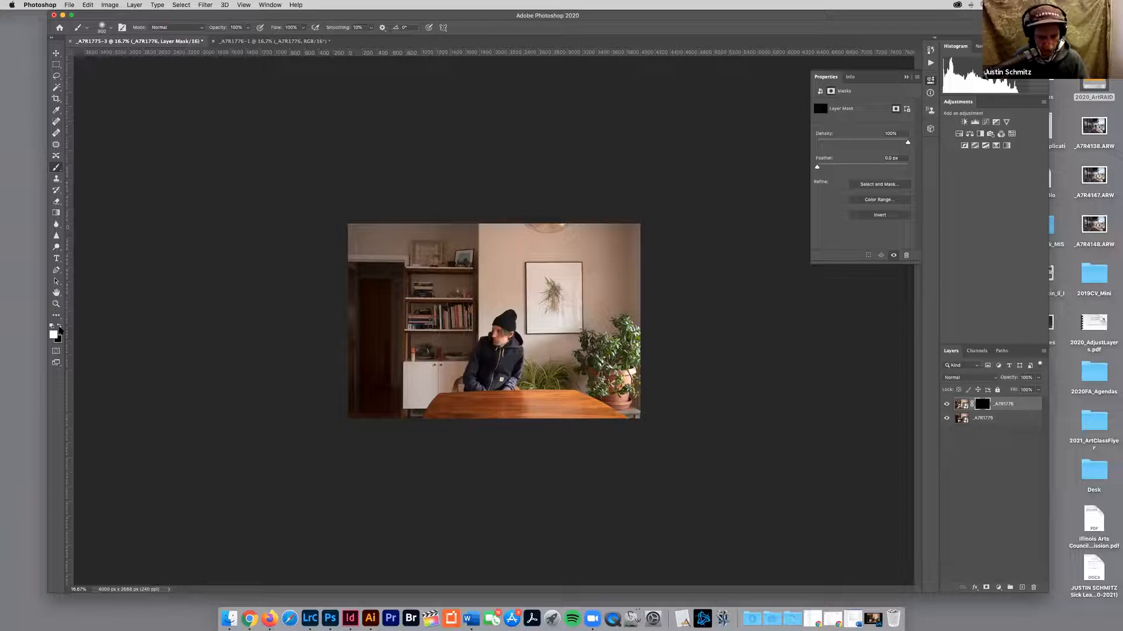
click(59, 329)
click(59, 328)
click(59, 329)
click(59, 329)
click(59, 329)
click(59, 328)
click(60, 328)
click(59, 329)
click(59, 329)
click(59, 329)
click(59, 328)
click(59, 328)
click(59, 328)
click(59, 329)
click(59, 329)
click(59, 328)
click(59, 328)
click(60, 328)
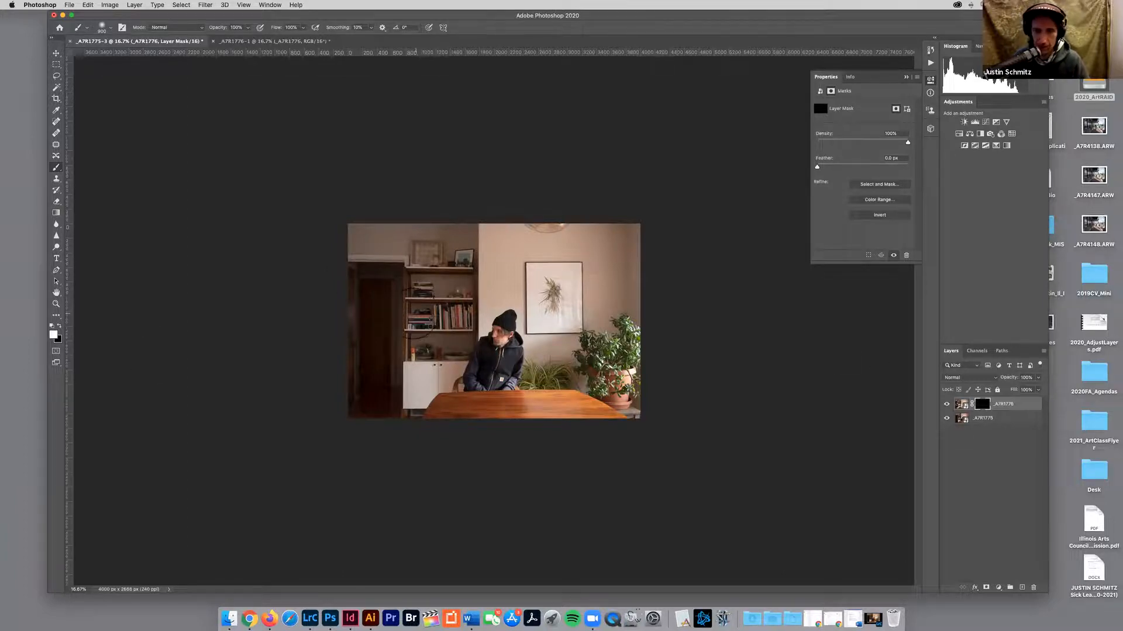
- Set the brush hardness to about 15% and reduce the brush size to about 125 px
key(super+equal)
key(super+equal)
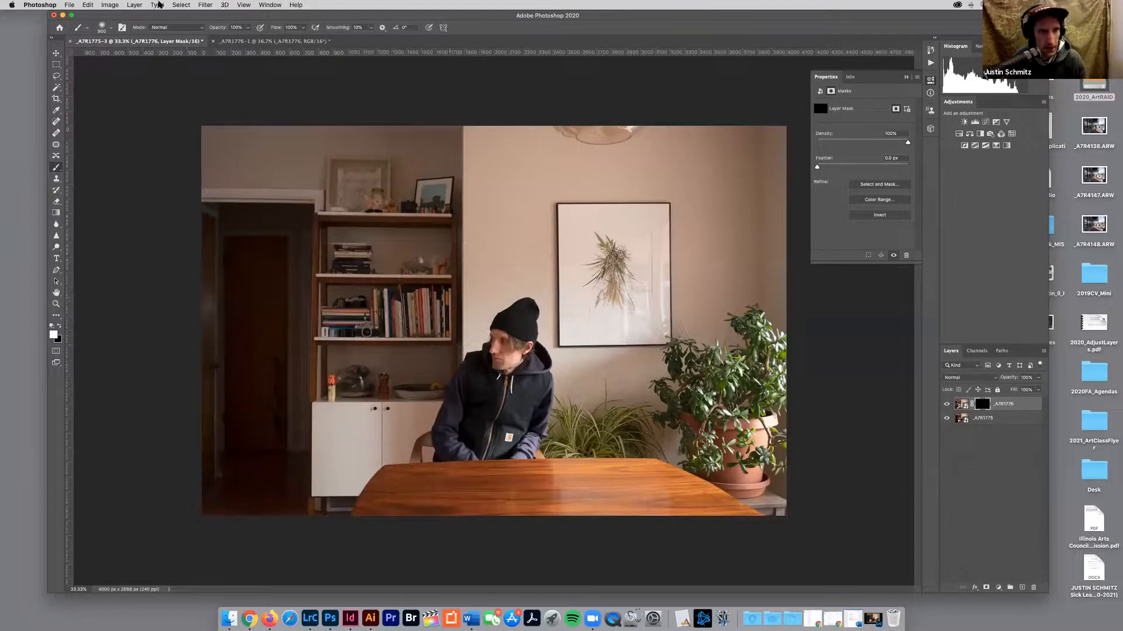
click(111, 28)
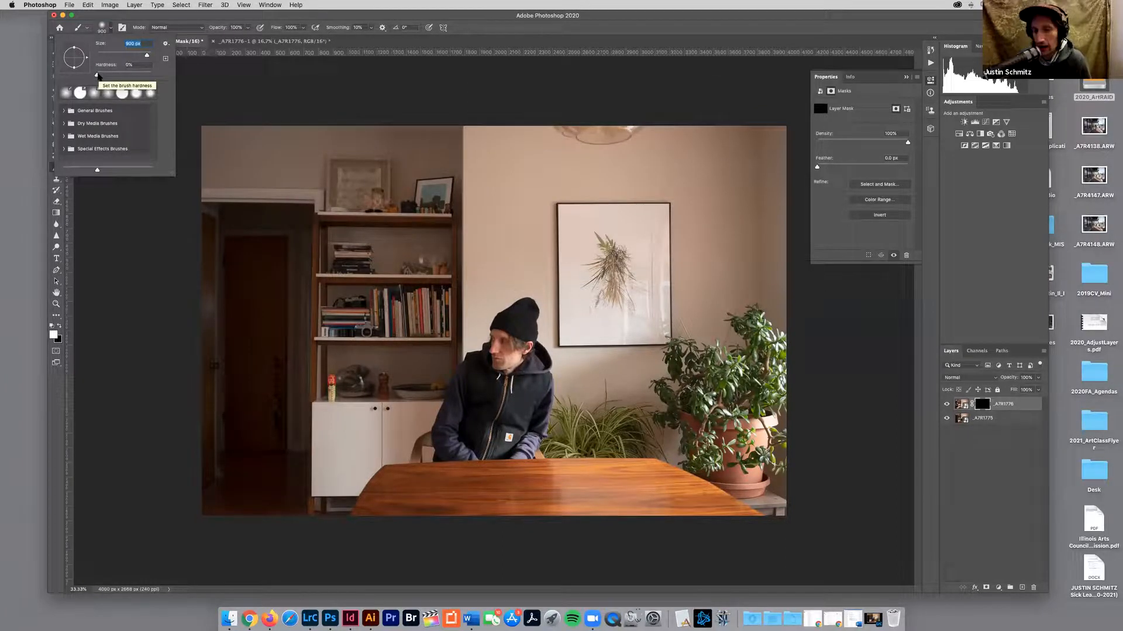
drag(97, 75, 106, 77)
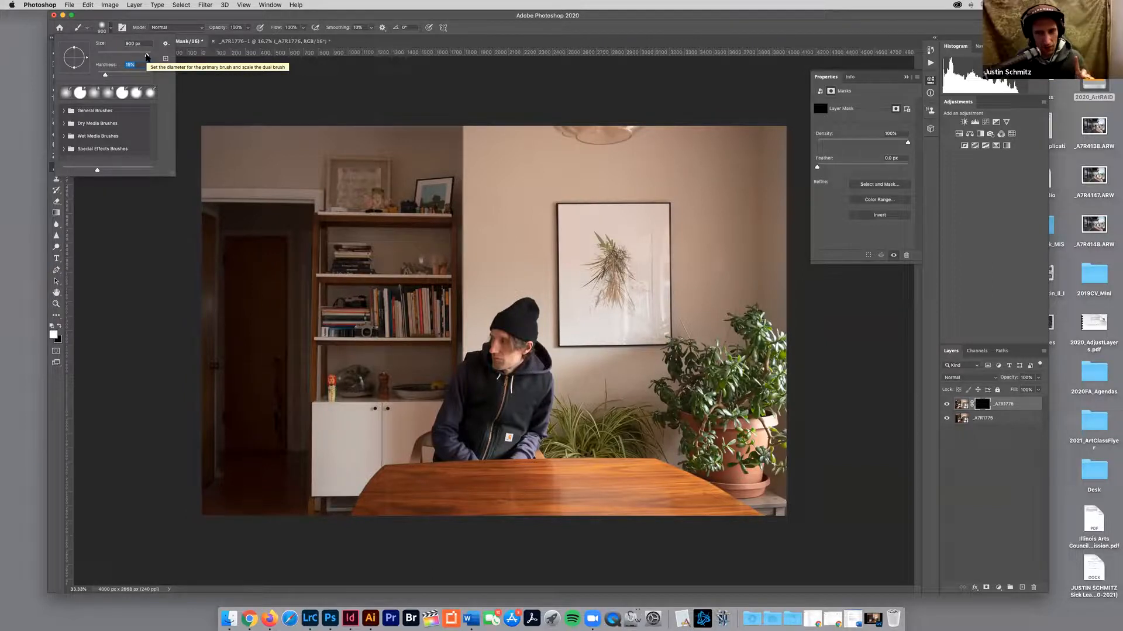
drag(147, 56, 125, 55)
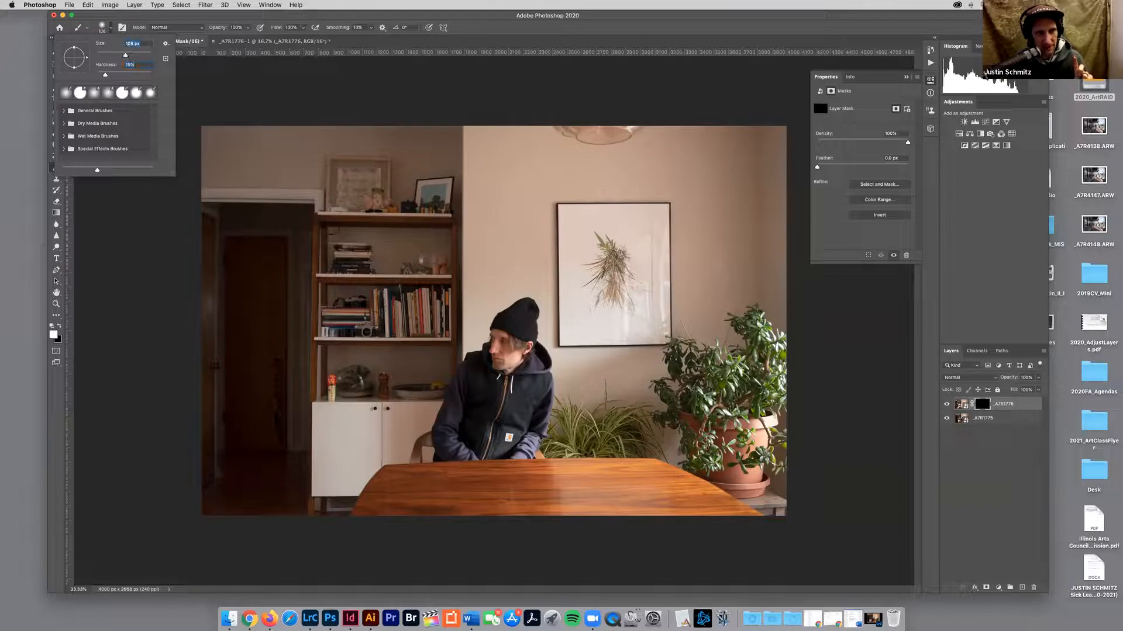
text([])
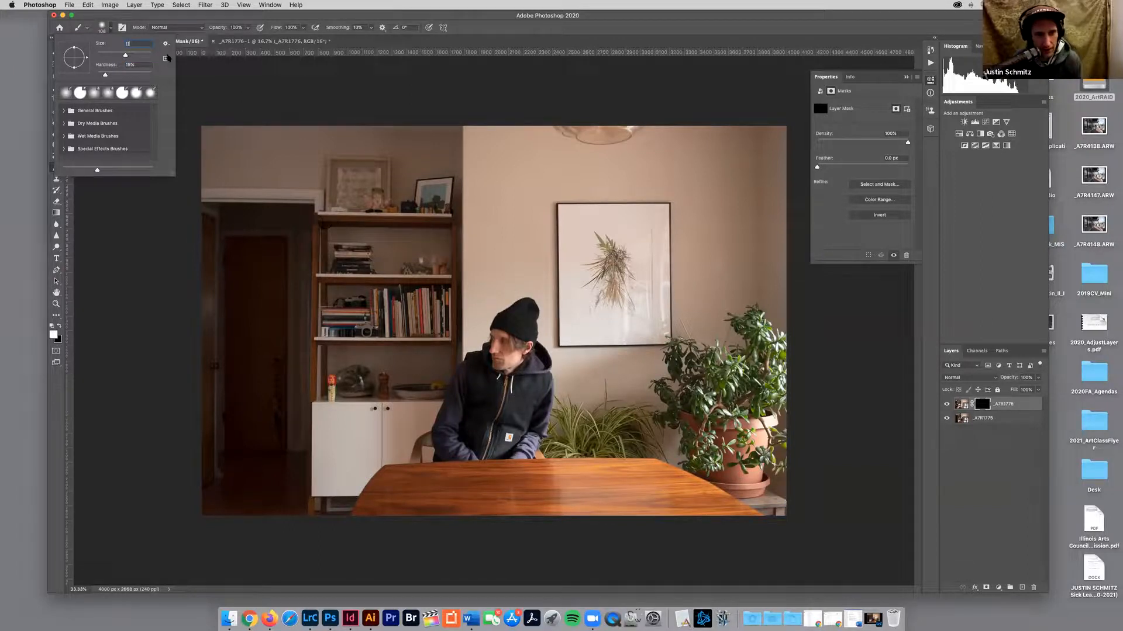
key(Return)
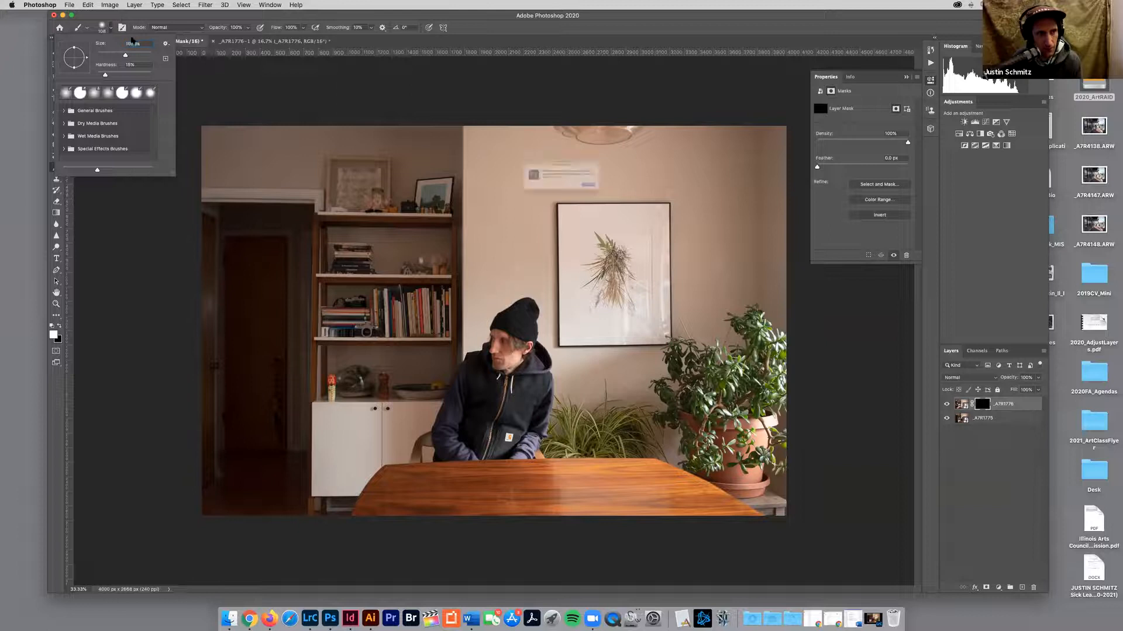
click(636, 196)
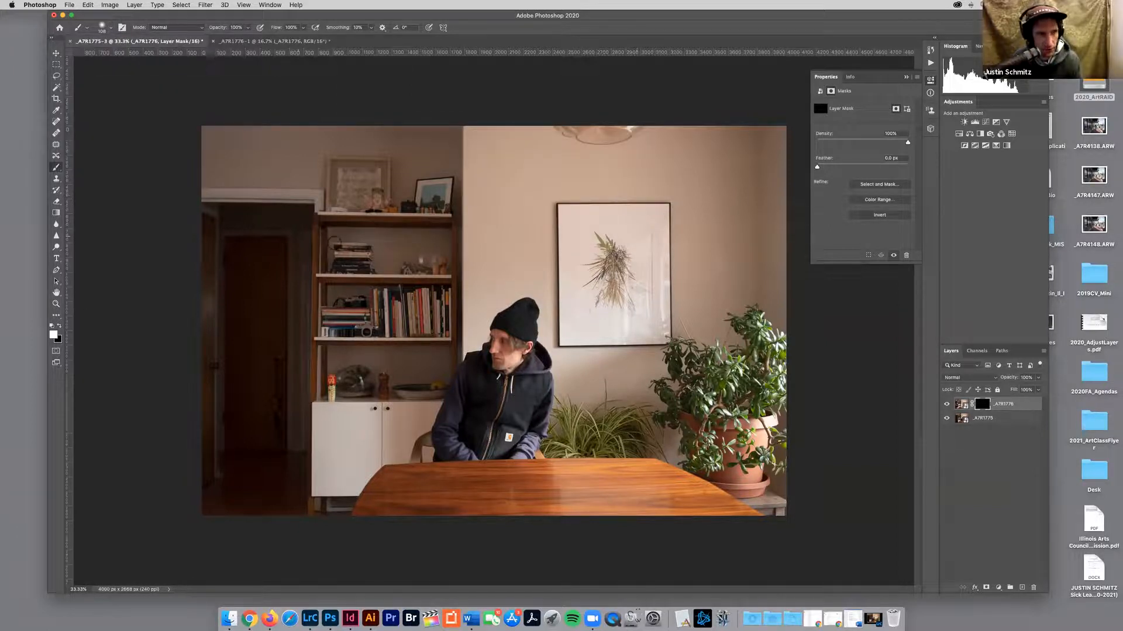
- Enlarge and shrink the brush repeatedly over the photo, ending with a brush size of 1000 px
key(bracketright)
key(bracketright)
key(bracketright)
key(bracketright)
key(bracketright)
key(bracketright)
key(bracketright)
key(bracketright)
key(bracketright)
key(bracketright)
key(bracketright)
key(bracketright)
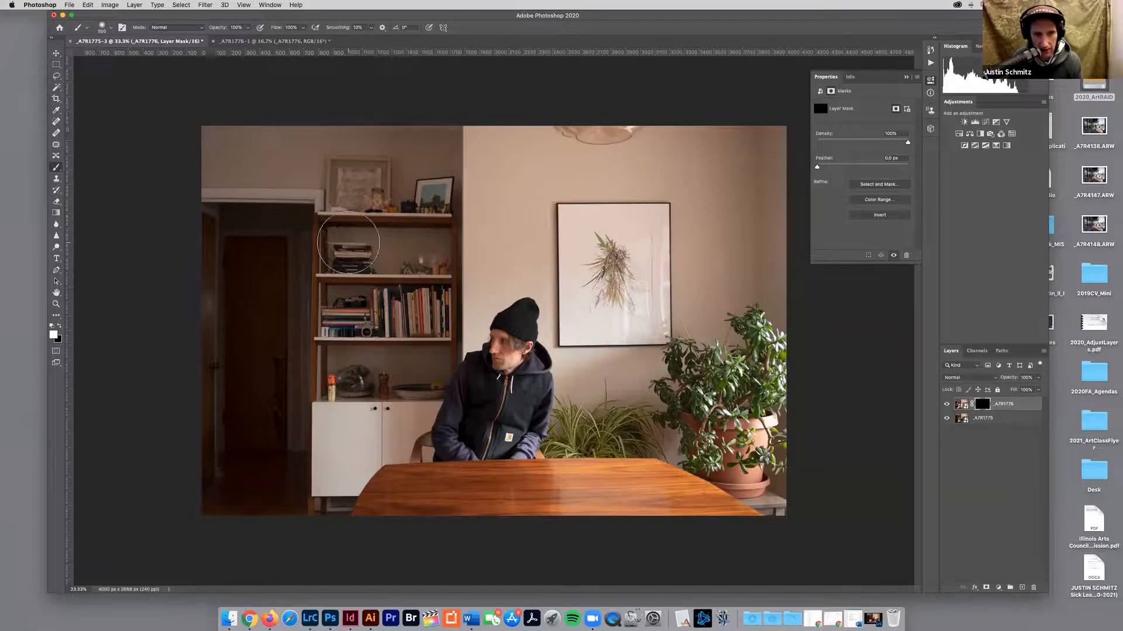
key(bracketright)
key(bracketright)
key(bracketright)
key(bracketright)
key(bracketright)
key(bracketright)
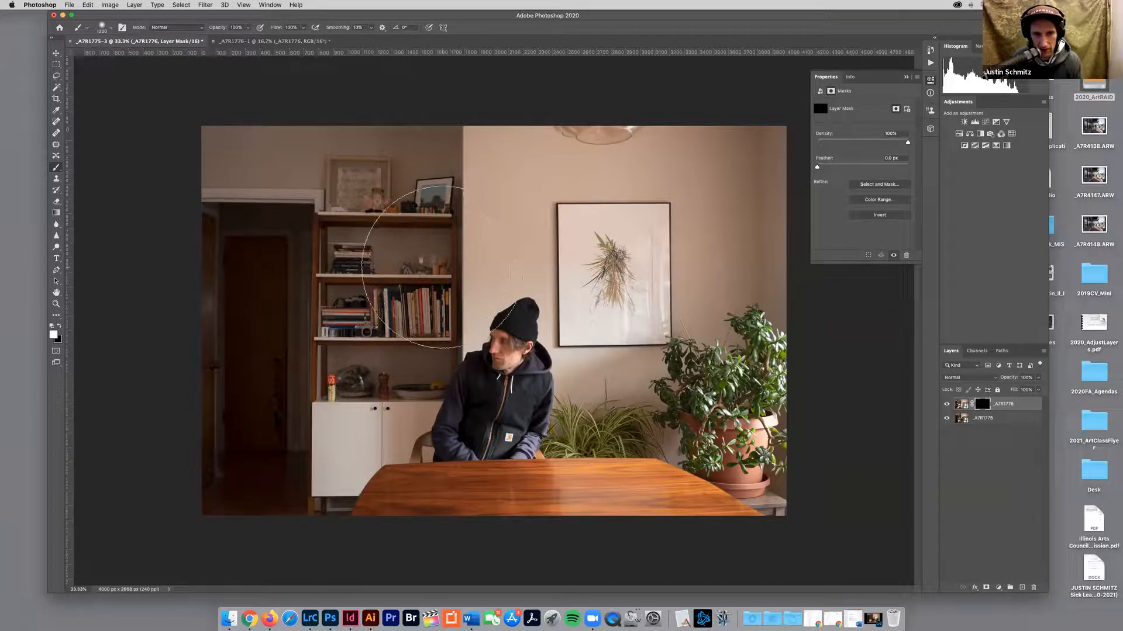
key(bracketleft)
key(bracketleft)
key(bracketleft)
key(bracketleft)
key(bracketleft)
key(bracketleft)
key(bracketleft)
key(bracketleft)
key(bracketleft)
key(bracketleft)
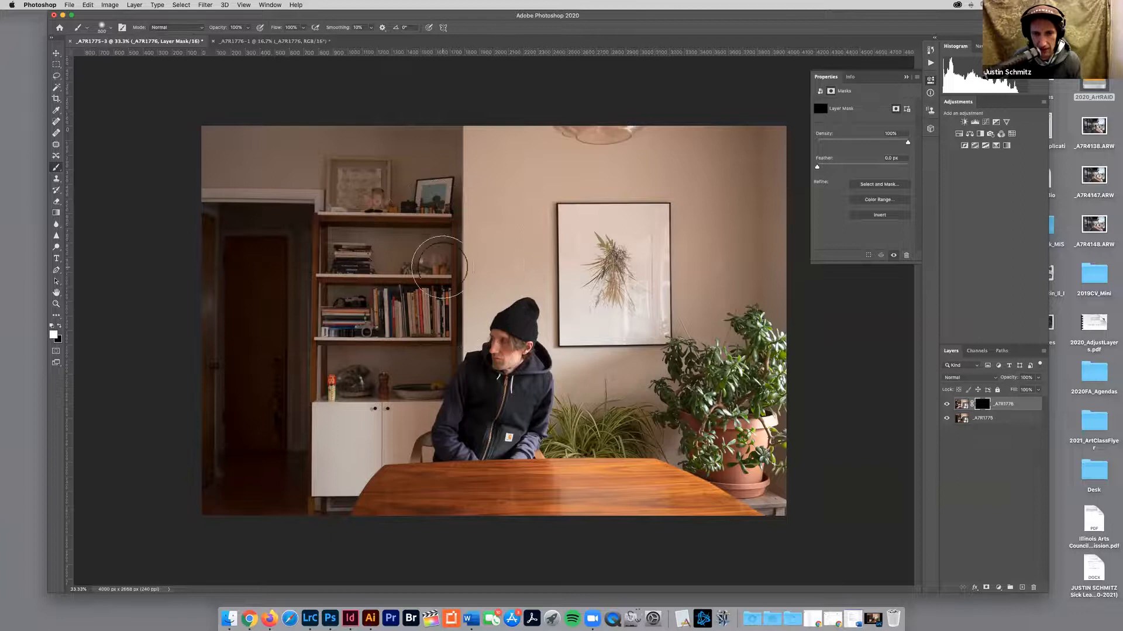
key(bracketright)
key(bracketright)
key(bracketright)
key(bracketright)
key(bracketright)
key(bracketright)
key(bracketright)
key(bracketright)
key(bracketright)
key(bracketright)
key(bracketright)
key(bracketright)
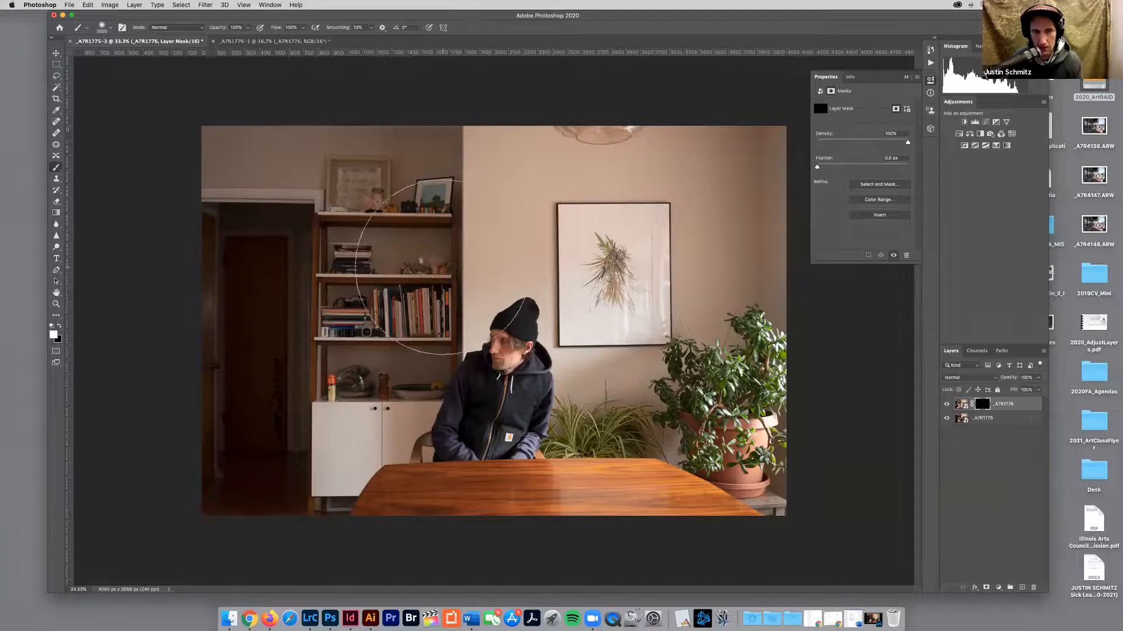
key(bracketleft)
key(bracketleft)
key(bracketleft)
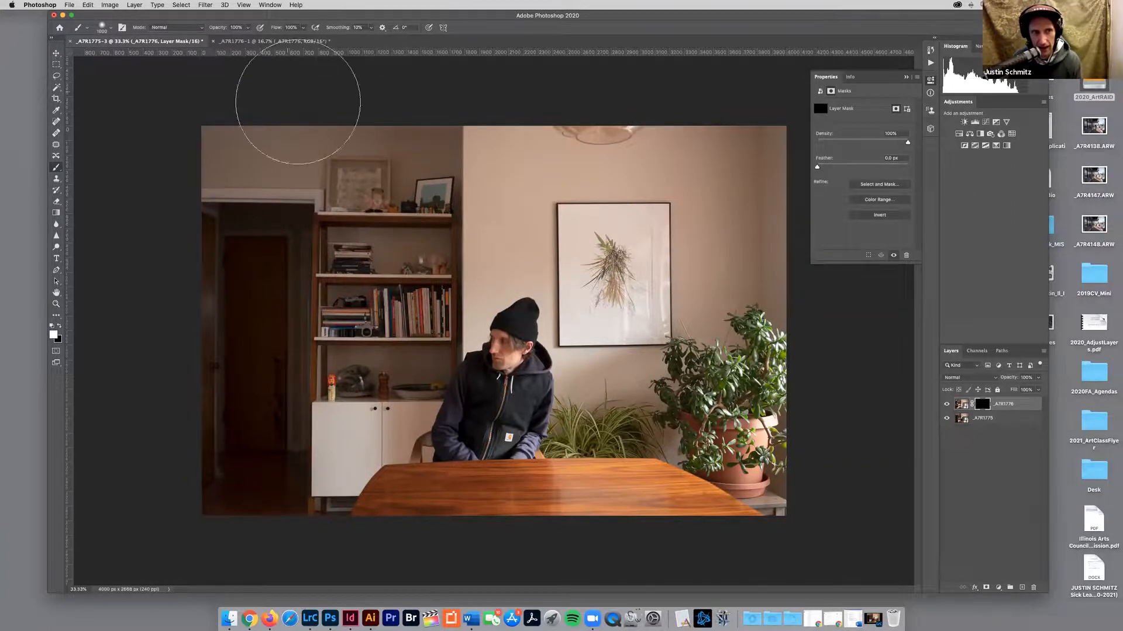
- Move the application window clear of the webcam overlay and set the brush flow to about 36%
mouse_move(433, 17)
mouse_down()
mouse_move(438, 46)
mouse_move(408, 52)
mouse_up()
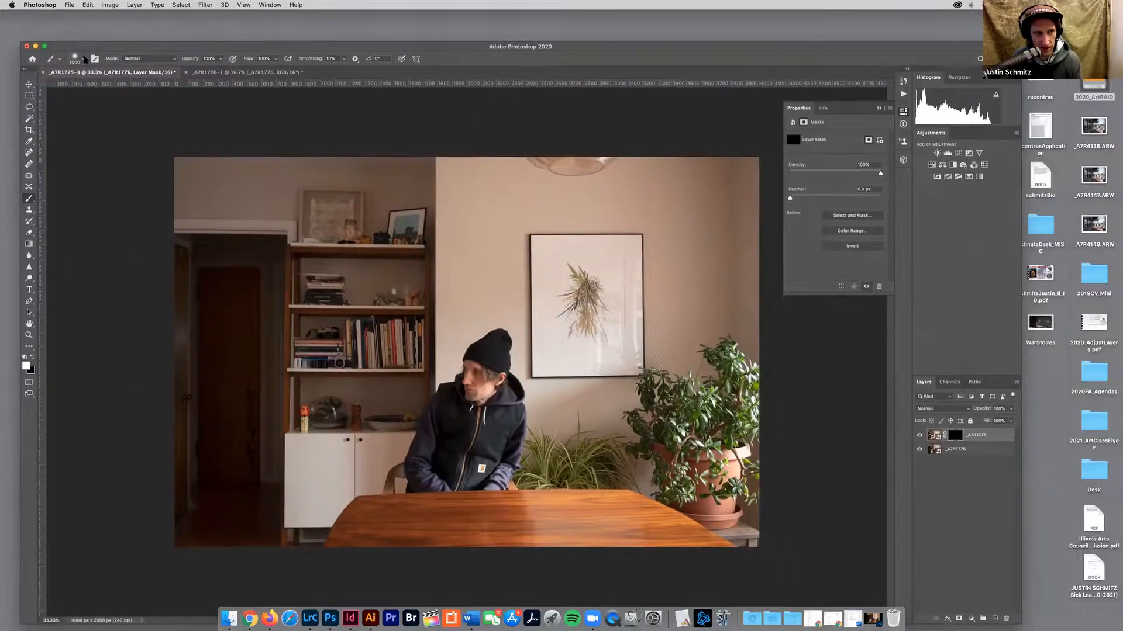
click(83, 59)
click(377, 52)
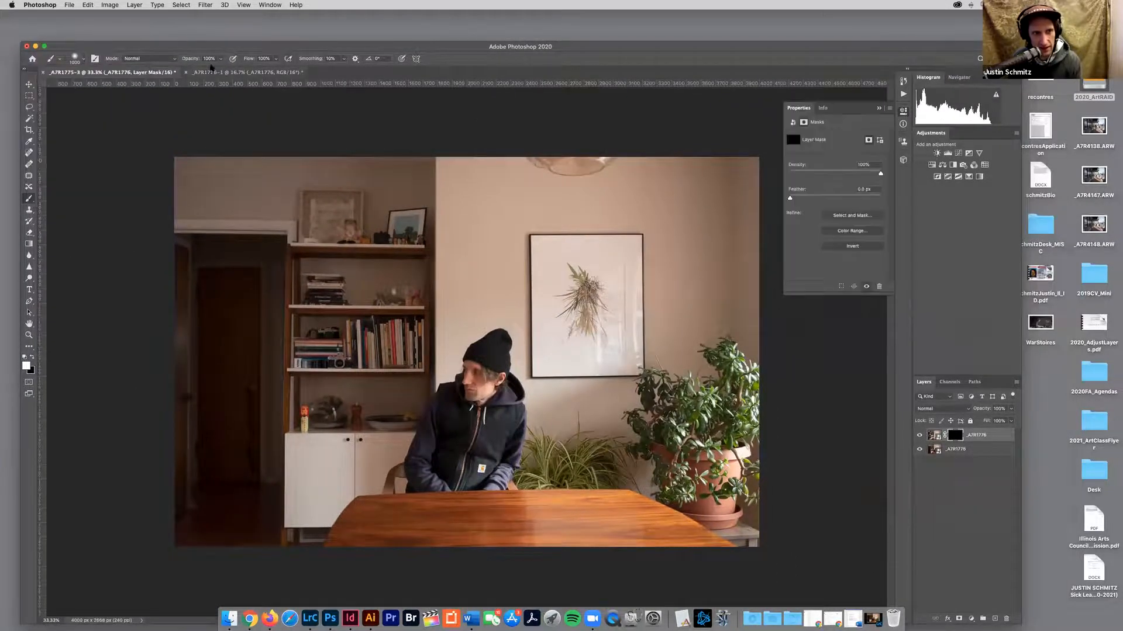
click(221, 59)
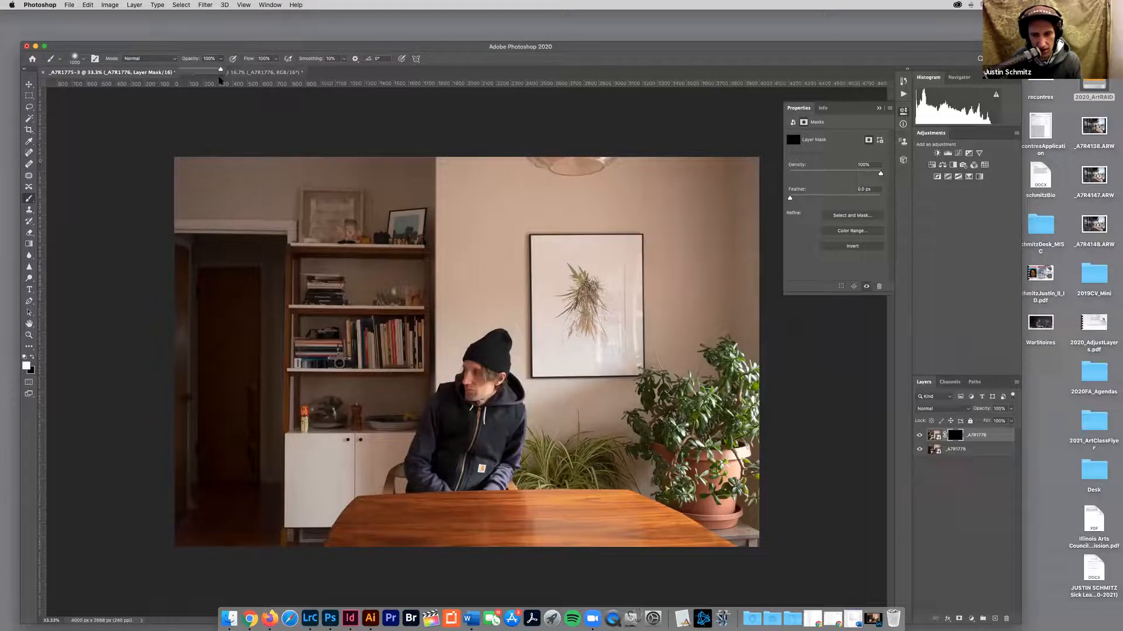
click(276, 59)
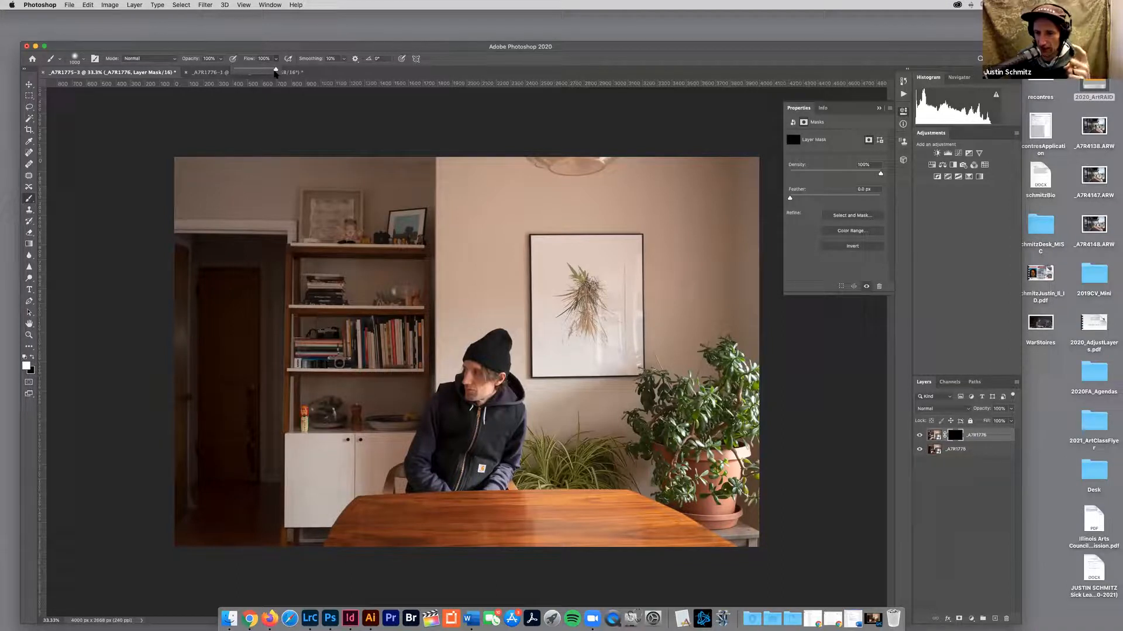
drag(275, 74, 250, 72)
- Paint over the seated man's head and chest on the mask, and revert the history to the Add Layer Mask state
click(474, 394)
mouse_move(475, 393)
mouse_down()
mouse_move(438, 410)
mouse_move(476, 353)
mouse_move(485, 362)
mouse_move(478, 339)
mouse_move(496, 342)
mouse_move(500, 364)
mouse_move(482, 356)
mouse_up()
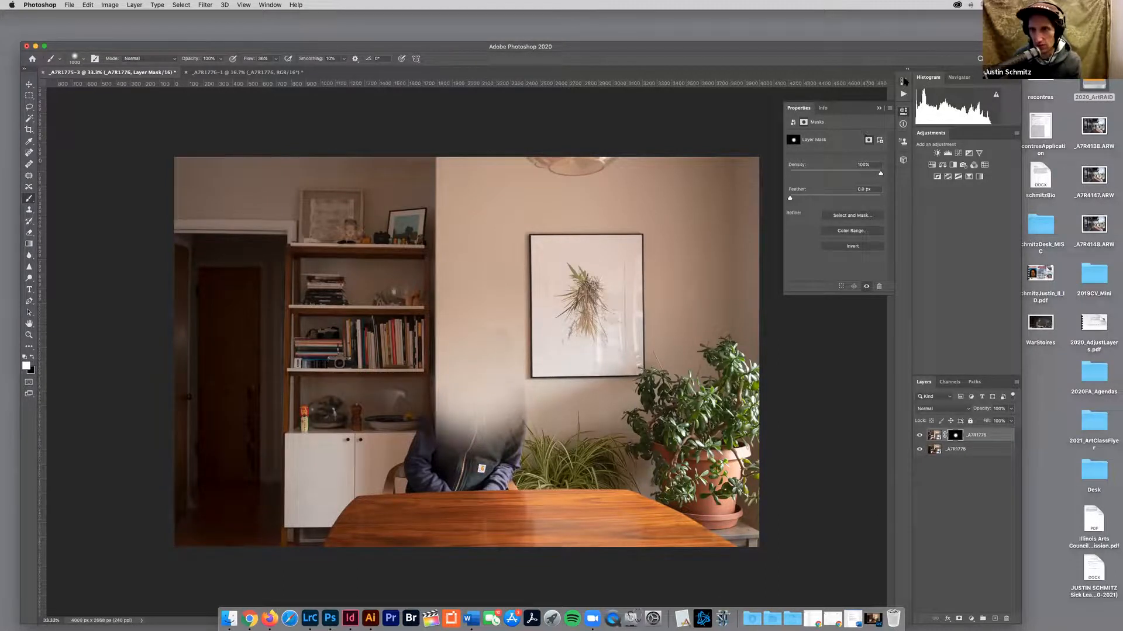
click(904, 81)
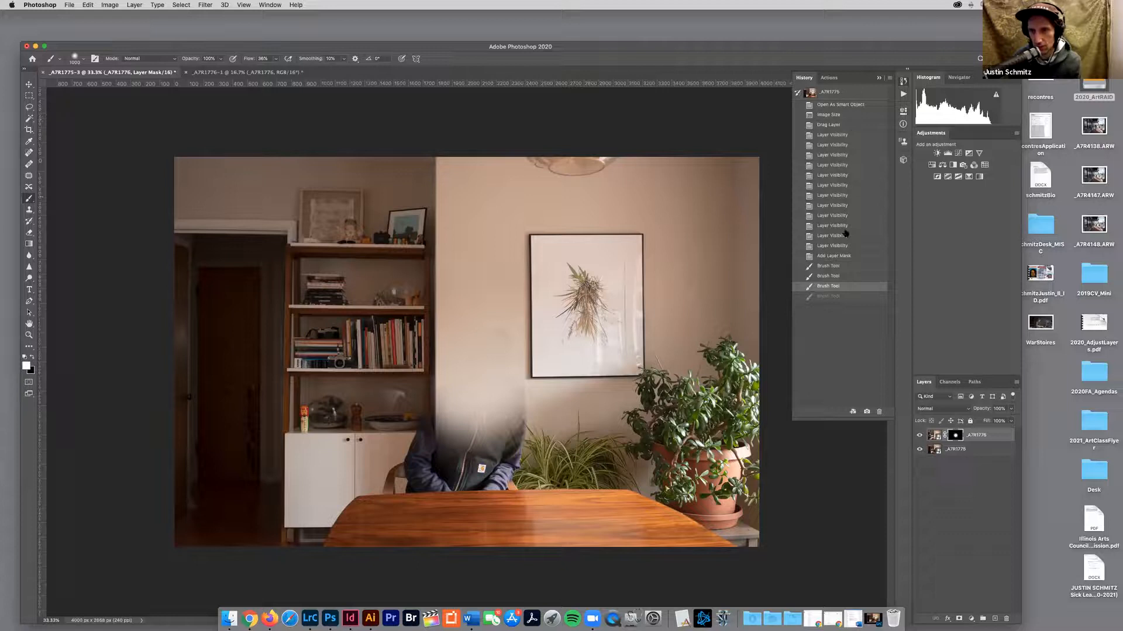
click(806, 257)
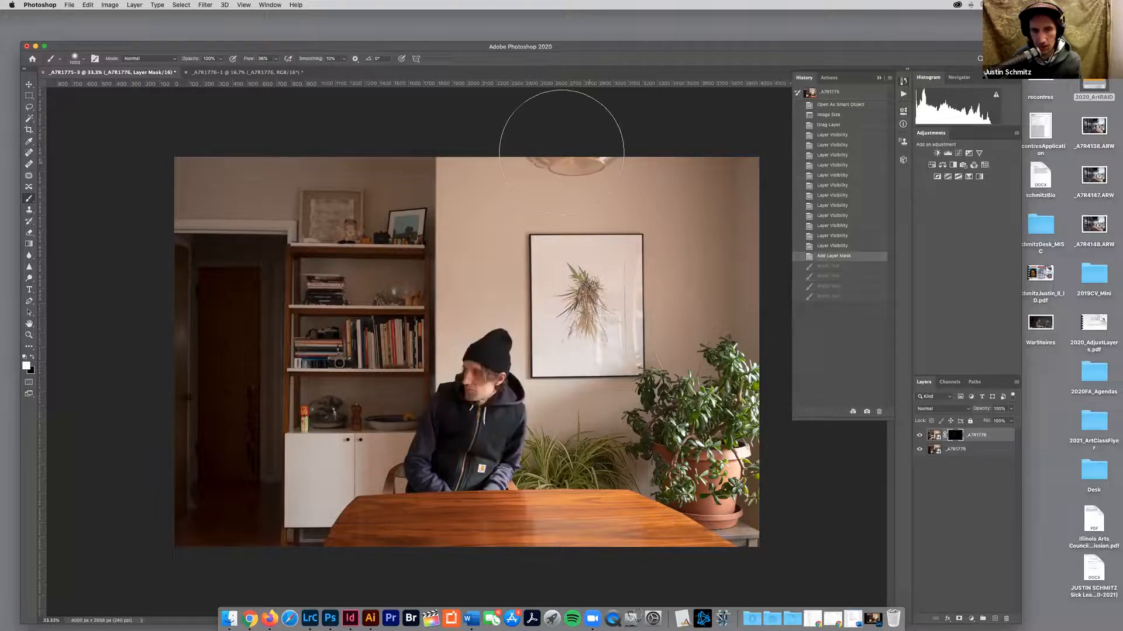
- Set the brush flow to 100%, dab once over the seated man on the mask, and undo the dab
click(276, 58)
drag(273, 75, 370, 88)
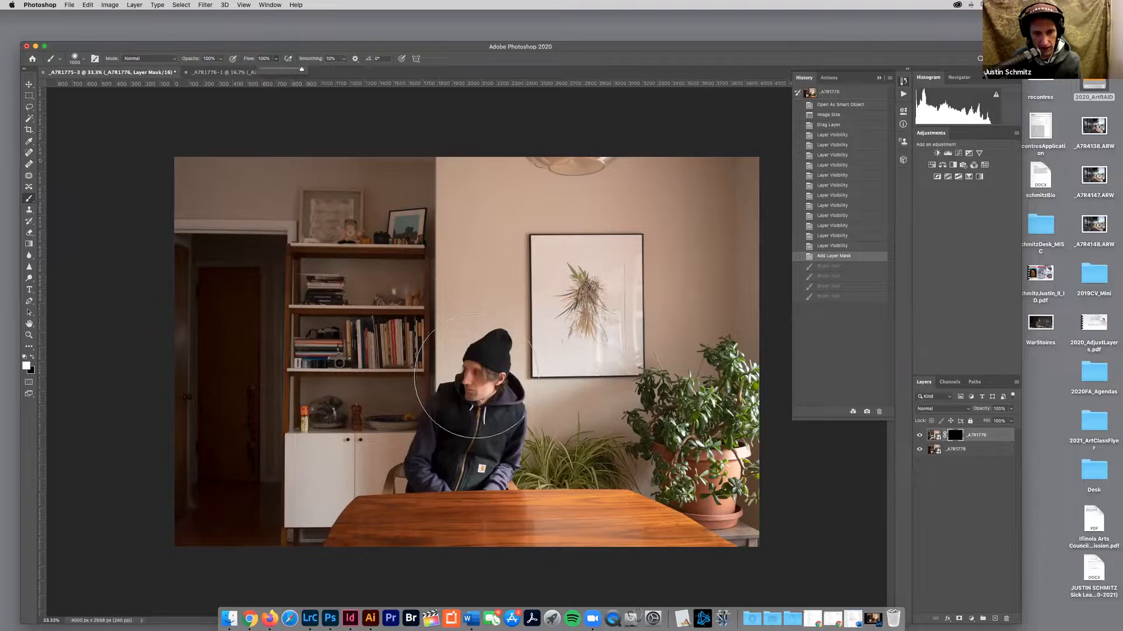
click(483, 387)
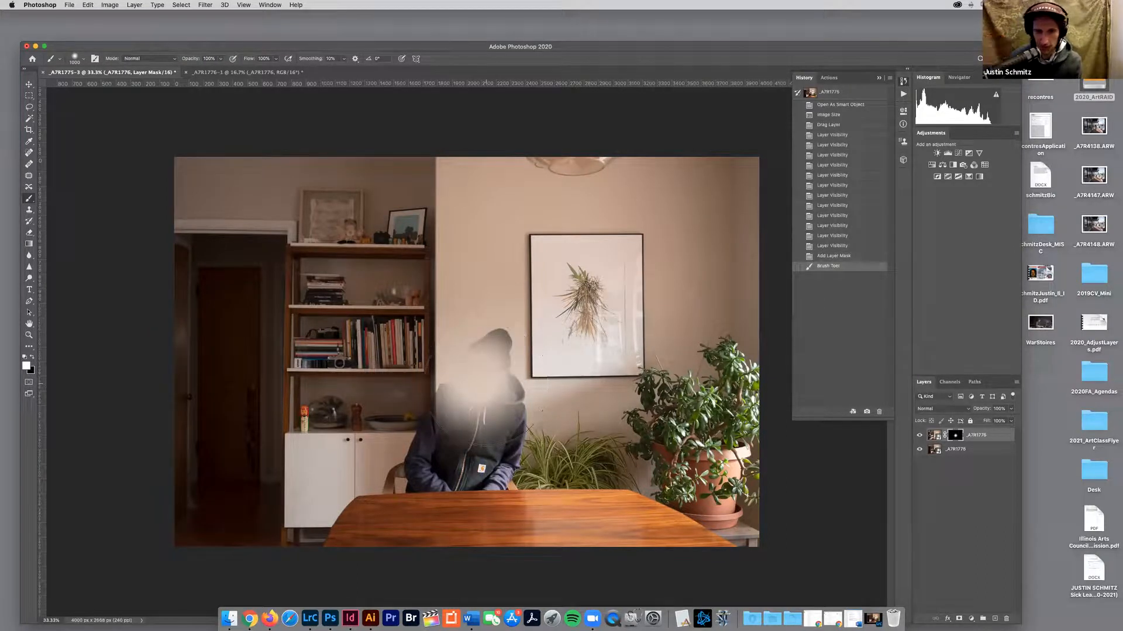
key(super+z)
- Try painting over the seated man on the mask at about 38% brush opacity, undoing each stroke
click(221, 59)
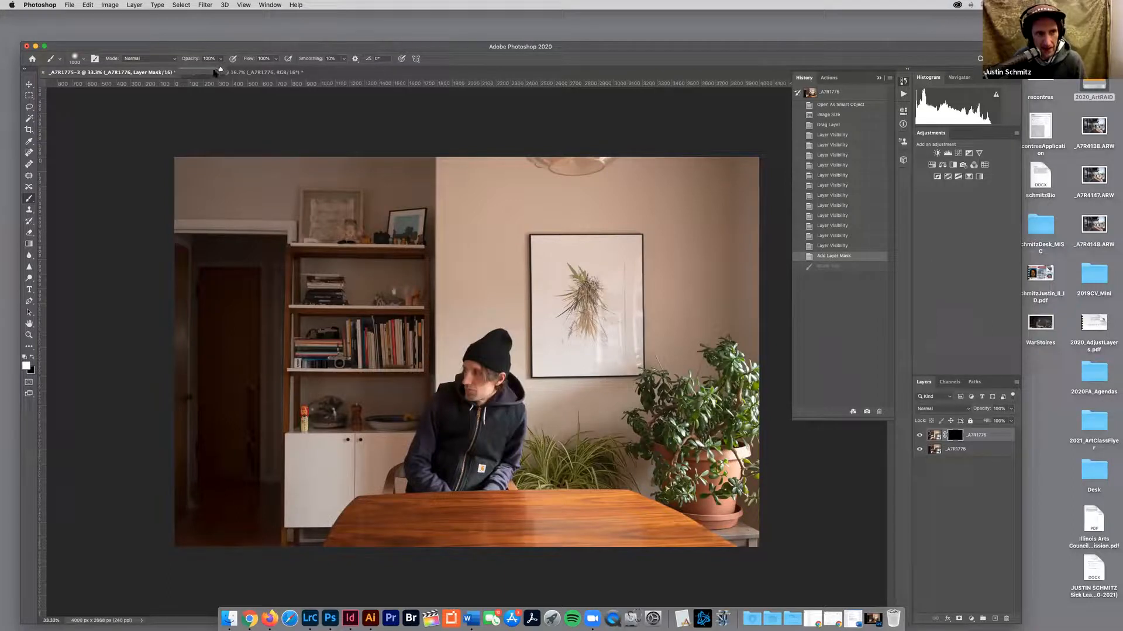
drag(215, 71, 192, 72)
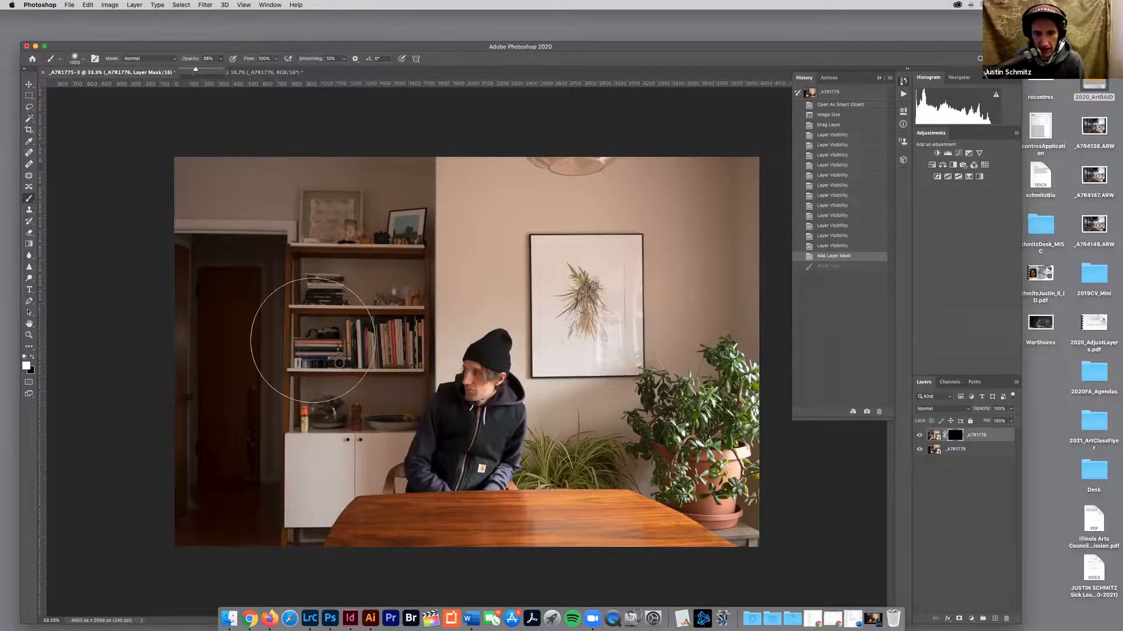
click(474, 362)
drag(474, 362, 493, 387)
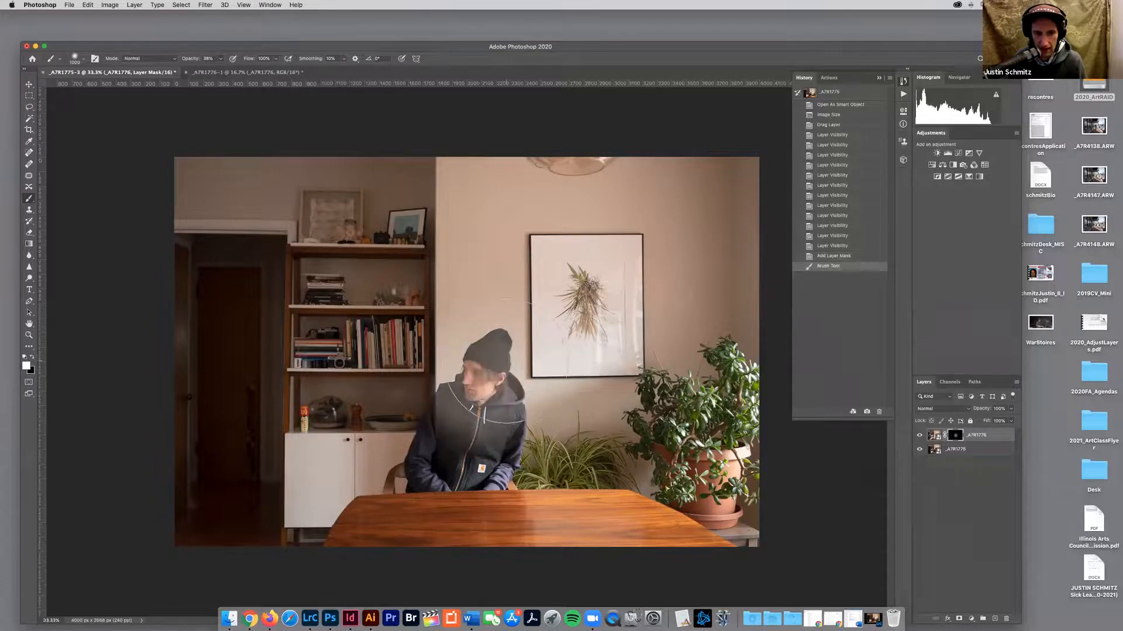
key(super+z)
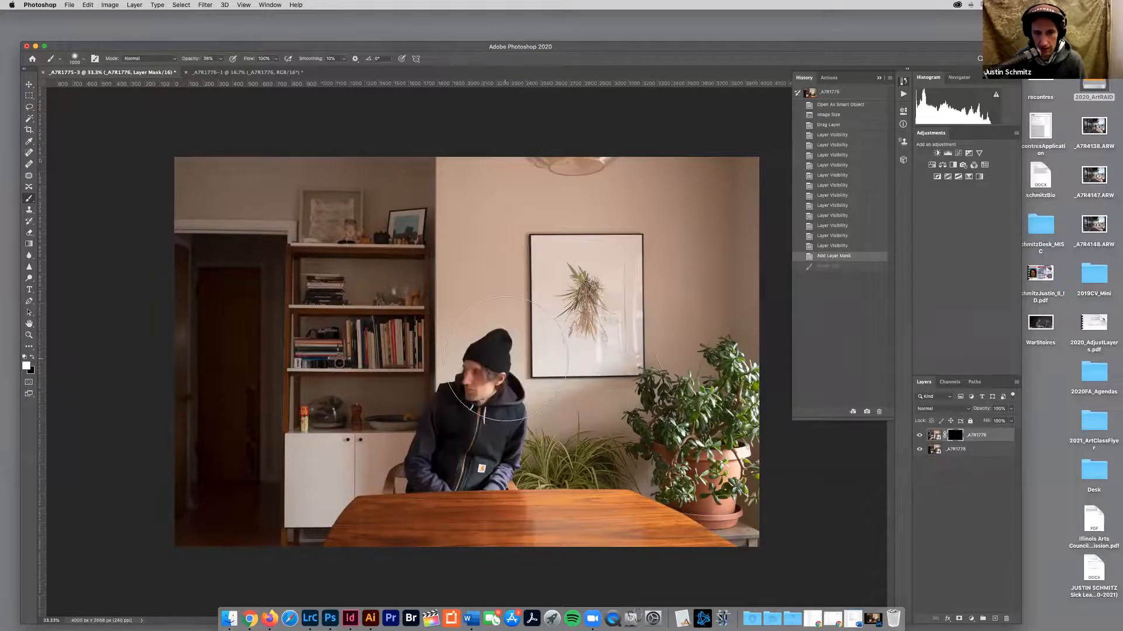
mouse_move(475, 368)
mouse_down()
mouse_move(484, 391)
mouse_move(502, 376)
mouse_move(484, 351)
mouse_move(462, 383)
mouse_up()
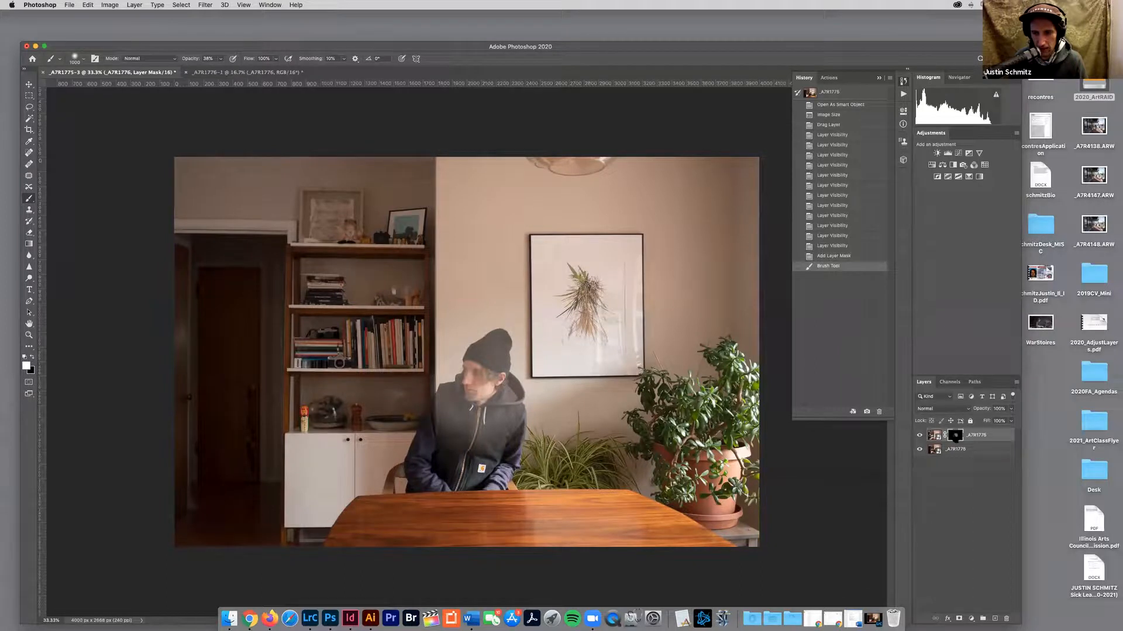
key(super+z)
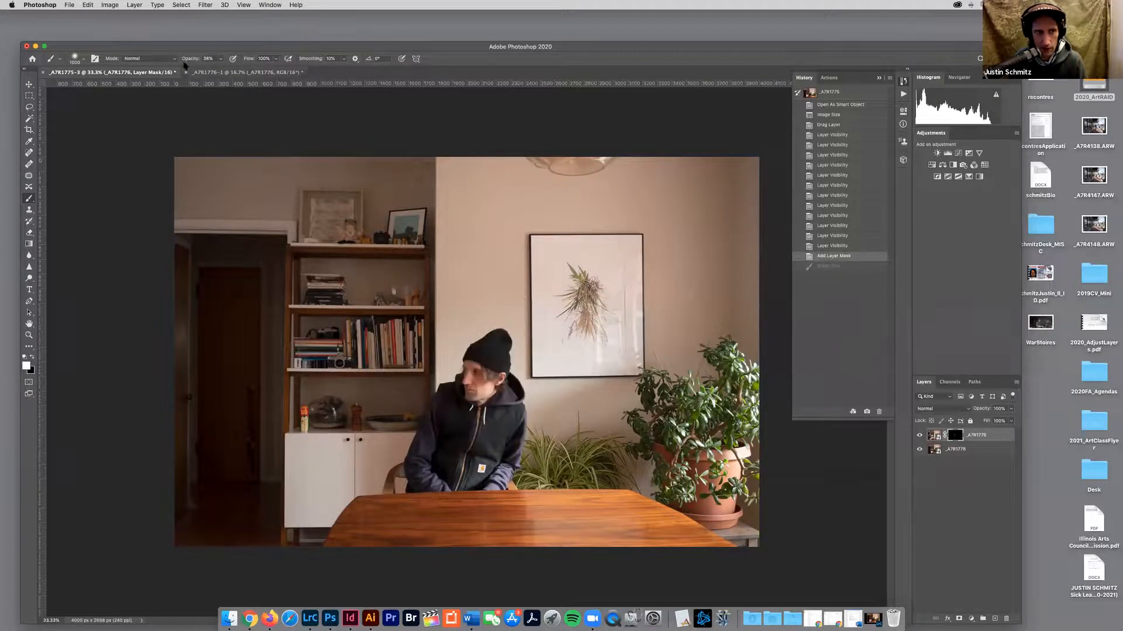
- Paint over the seated man on the mask at 100% brush opacity, and revert the history to the Add Layer Mask state
click(221, 59)
drag(228, 72, 250, 72)
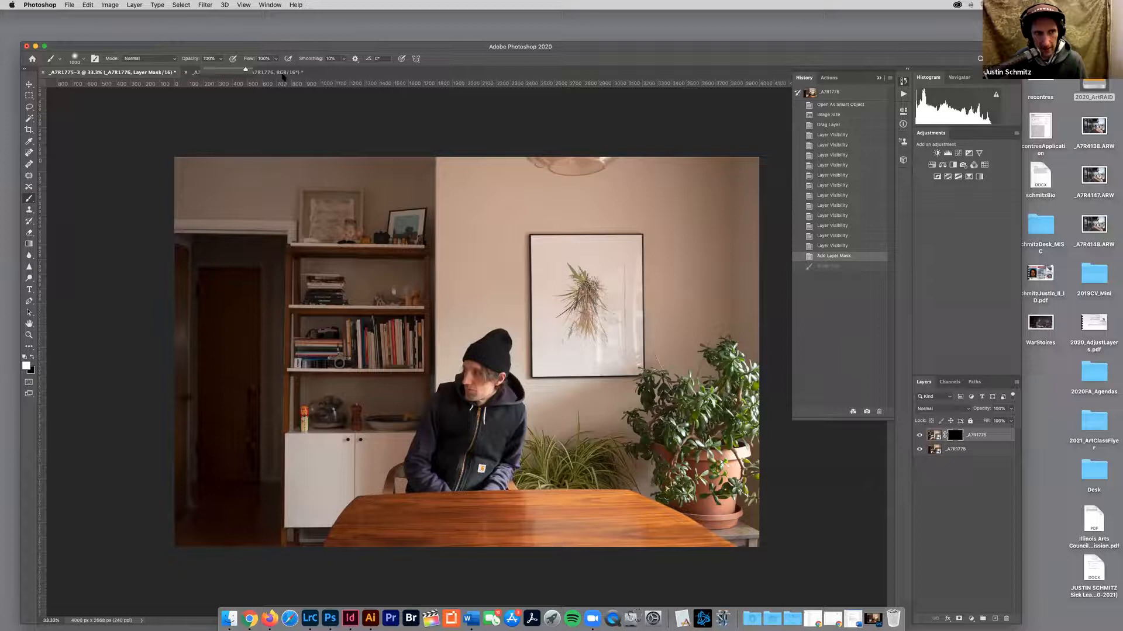
click(493, 388)
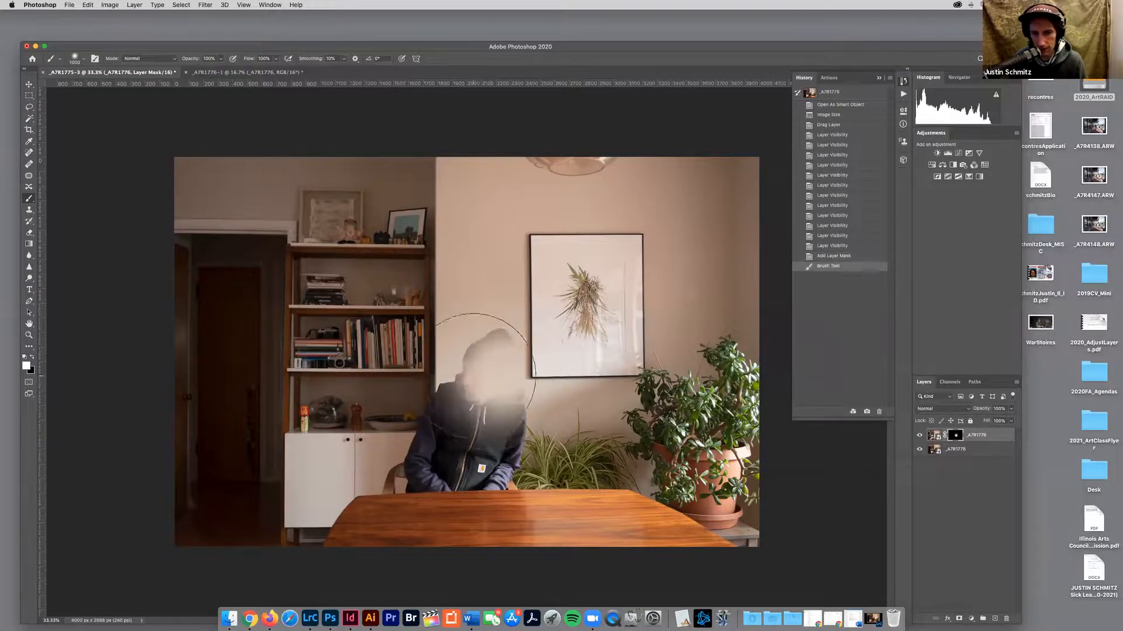
click(493, 386)
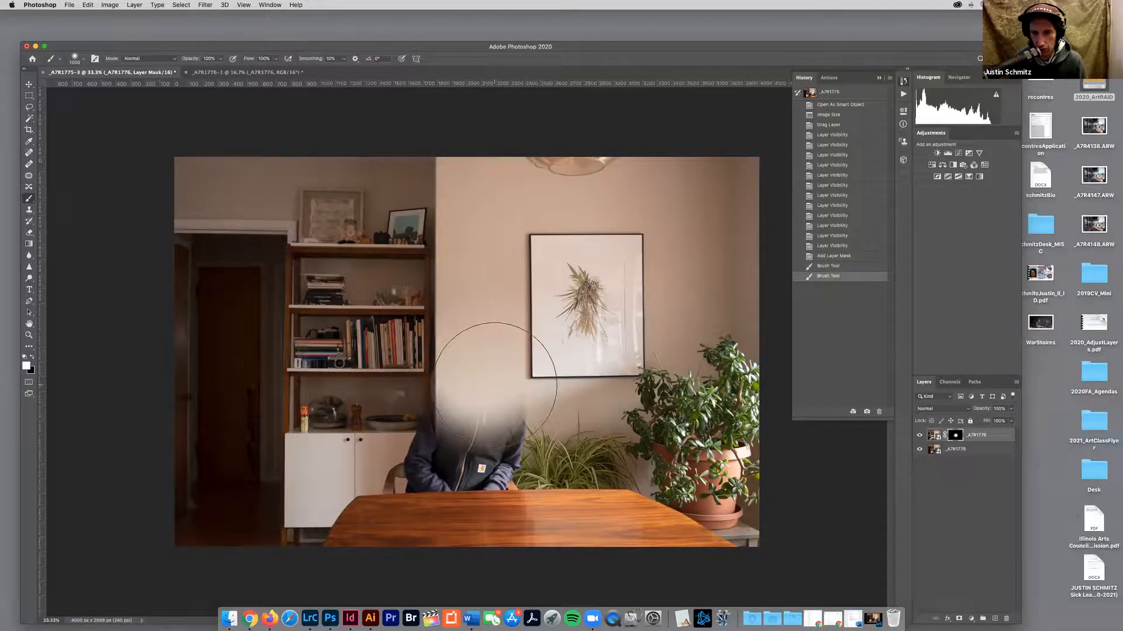
click(808, 257)
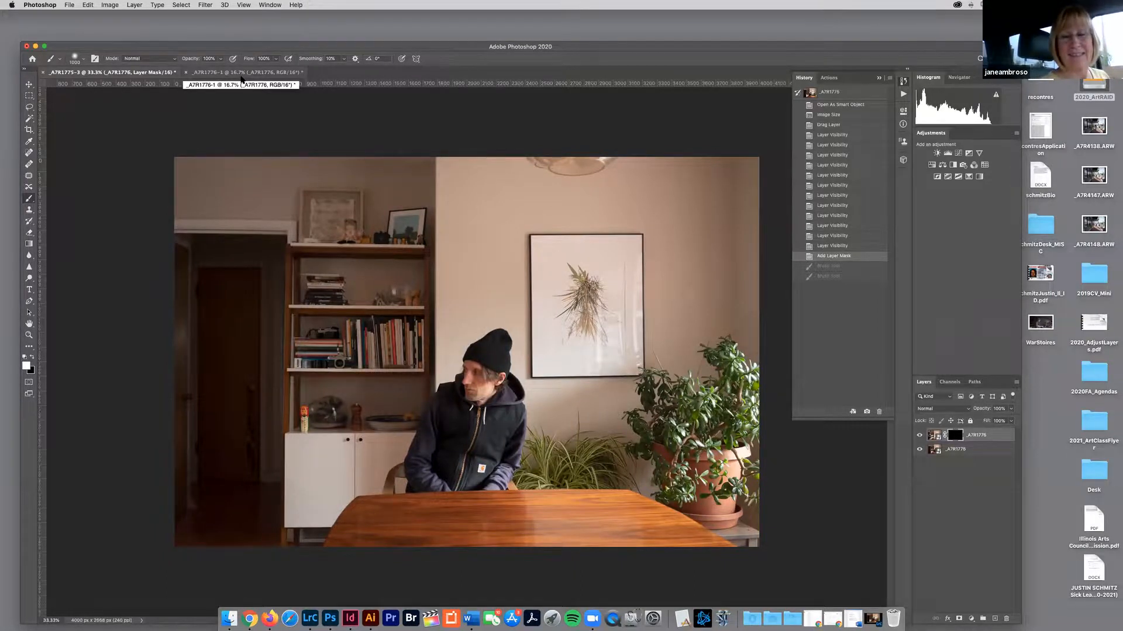
- Reduce the brush to about 400 px and paint white on the mask to reveal the standing man, continuing over the seated man
key(bracketleft)
key(bracketleft)
key(bracketleft)
key(bracketleft)
key(bracketleft)
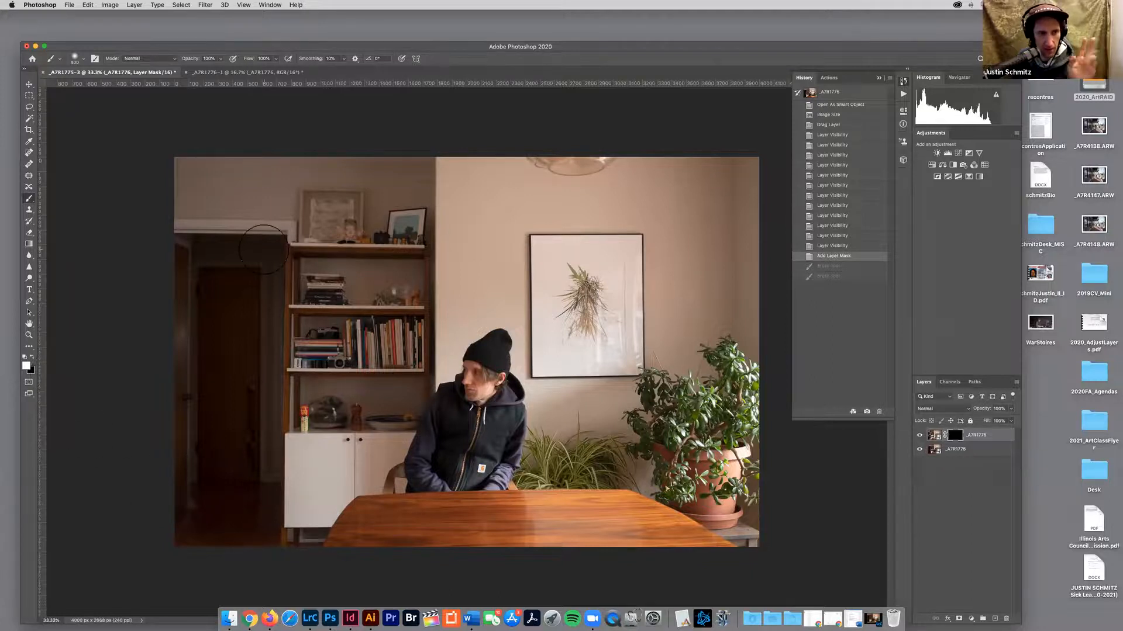
mouse_move(228, 214)
mouse_down()
mouse_move(283, 187)
mouse_move(337, 206)
mouse_move(324, 231)
mouse_move(280, 234)
mouse_move(254, 269)
mouse_move(273, 275)
mouse_move(310, 375)
mouse_move(337, 392)
mouse_move(612, 422)
mouse_move(596, 409)
mouse_move(380, 433)
mouse_move(315, 409)
mouse_move(278, 433)
mouse_move(293, 450)
mouse_move(281, 514)
mouse_move(208, 503)
mouse_up()
mouse_move(204, 445)
mouse_down()
mouse_move(251, 409)
mouse_move(269, 356)
mouse_move(204, 392)
mouse_move(183, 307)
mouse_up()
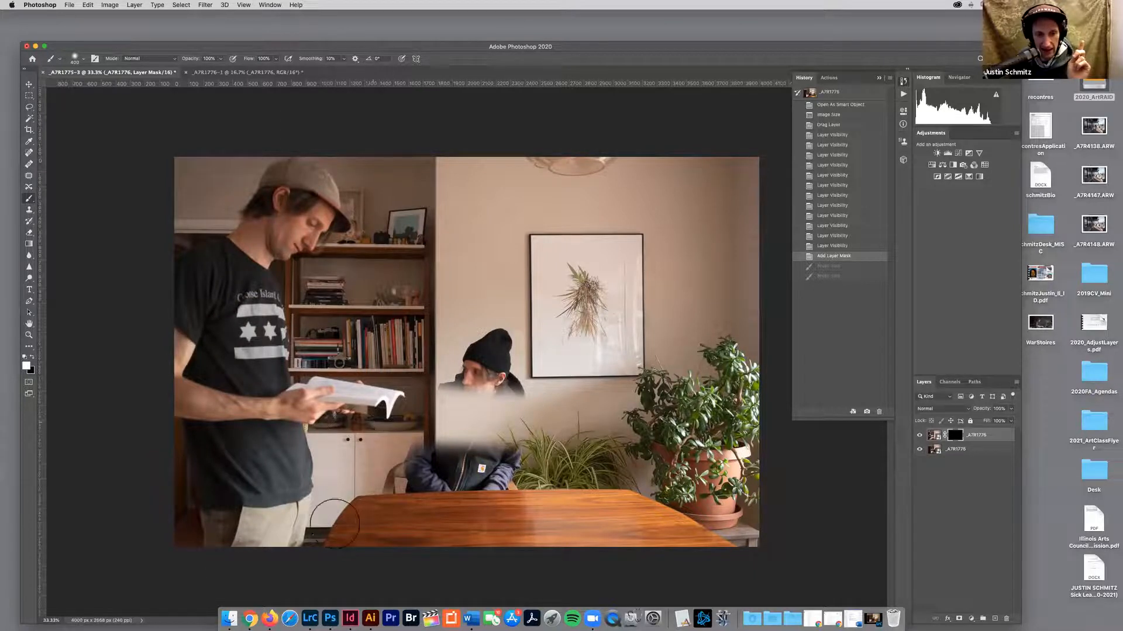
mouse_move(421, 450)
mouse_down()
mouse_move(458, 381)
mouse_move(491, 352)
mouse_up()
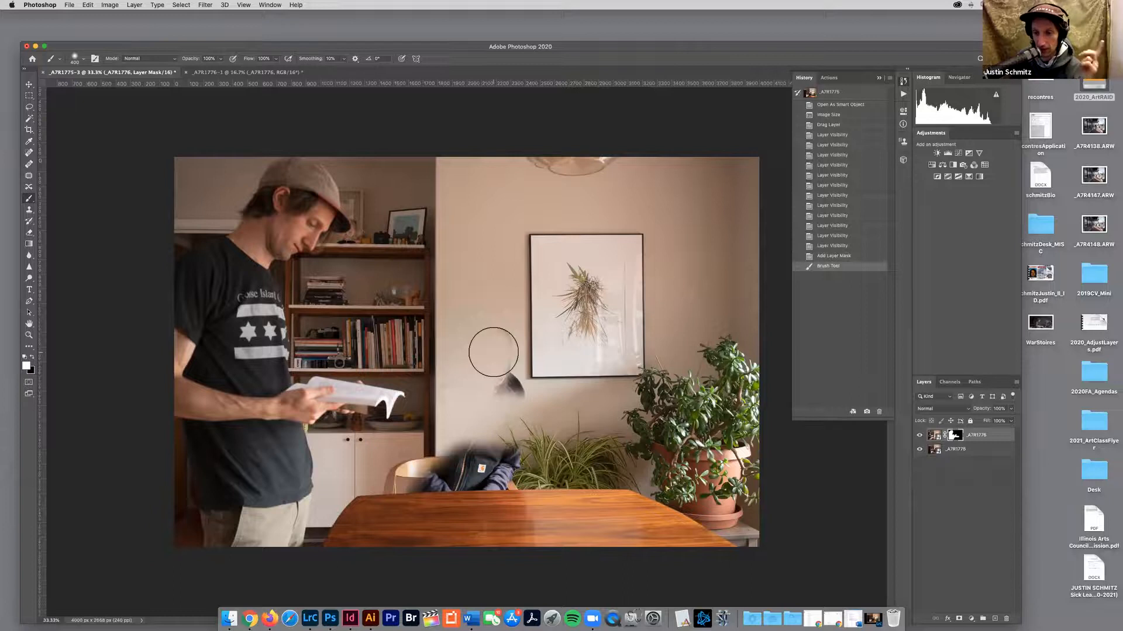
- Switch the foreground to black, reduce the brush to about 200 px, and paint the mask to bring back the seated man
key(x)
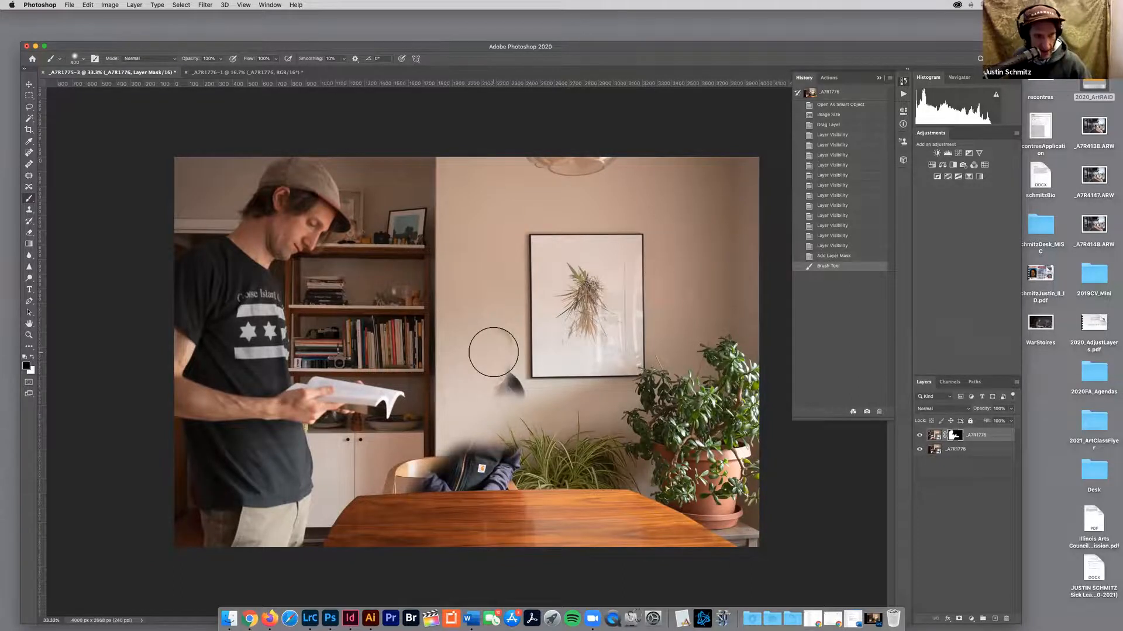
key(bracketleft)
key(bracketleft)
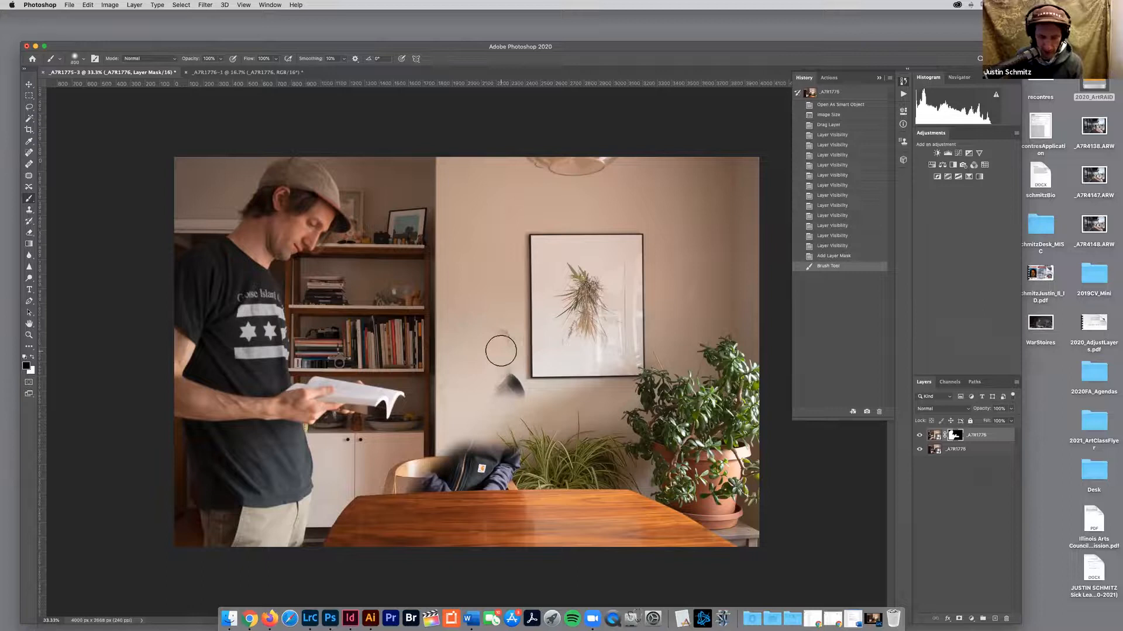
mouse_move(501, 331)
mouse_down()
mouse_move(461, 349)
mouse_move(413, 450)
mouse_move(406, 502)
mouse_move(421, 502)
mouse_move(447, 404)
mouse_move(493, 332)
mouse_move(517, 450)
mouse_move(497, 444)
mouse_move(485, 403)
mouse_move(466, 459)
mouse_move(520, 475)
mouse_move(504, 487)
mouse_up()
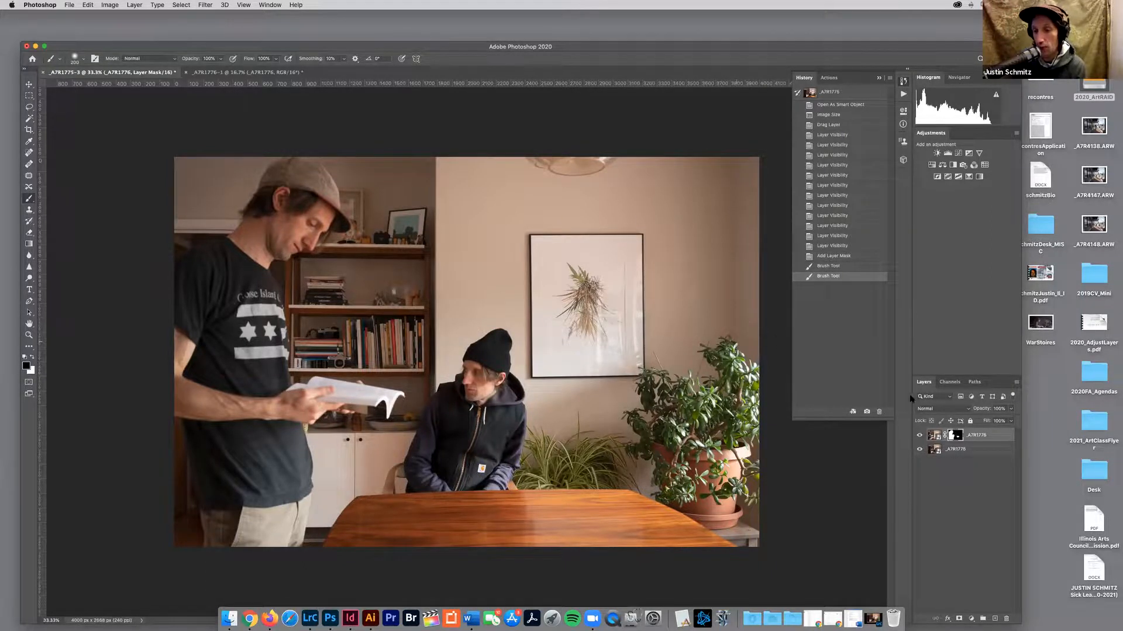
- Hide the lower photo layer and paint black on the mask over the stray wall patch away from the standing man
click(919, 451)
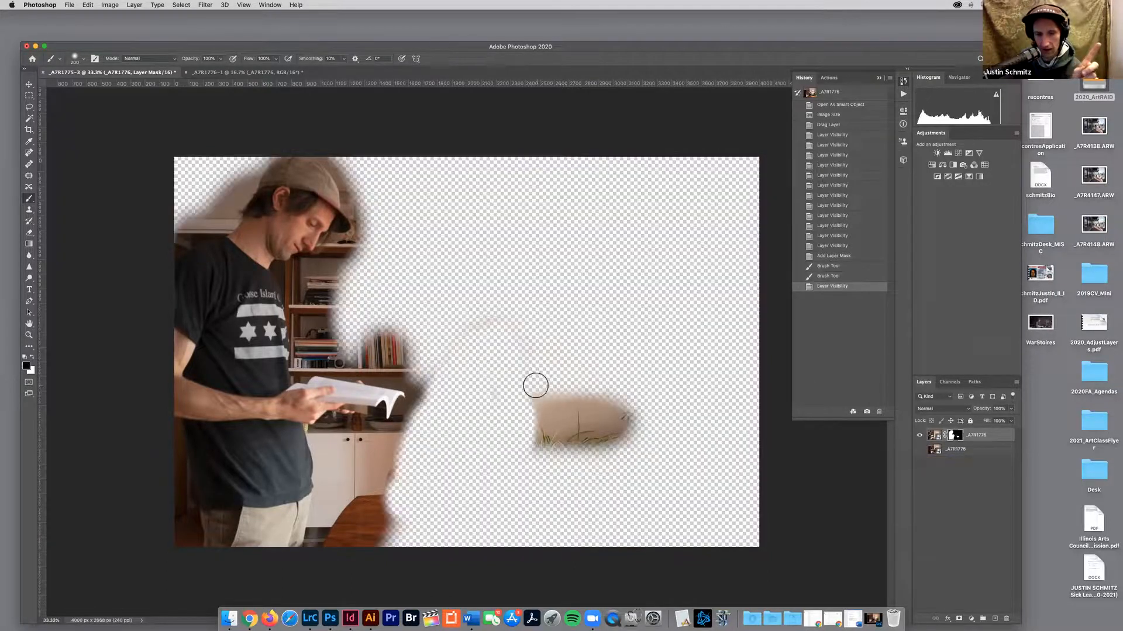
mouse_move(560, 402)
mouse_down()
mouse_move(582, 451)
mouse_move(611, 413)
mouse_move(627, 431)
mouse_move(524, 367)
mouse_move(443, 348)
mouse_move(590, 372)
mouse_move(583, 454)
mouse_move(634, 386)
mouse_move(615, 445)
mouse_move(621, 406)
mouse_up()
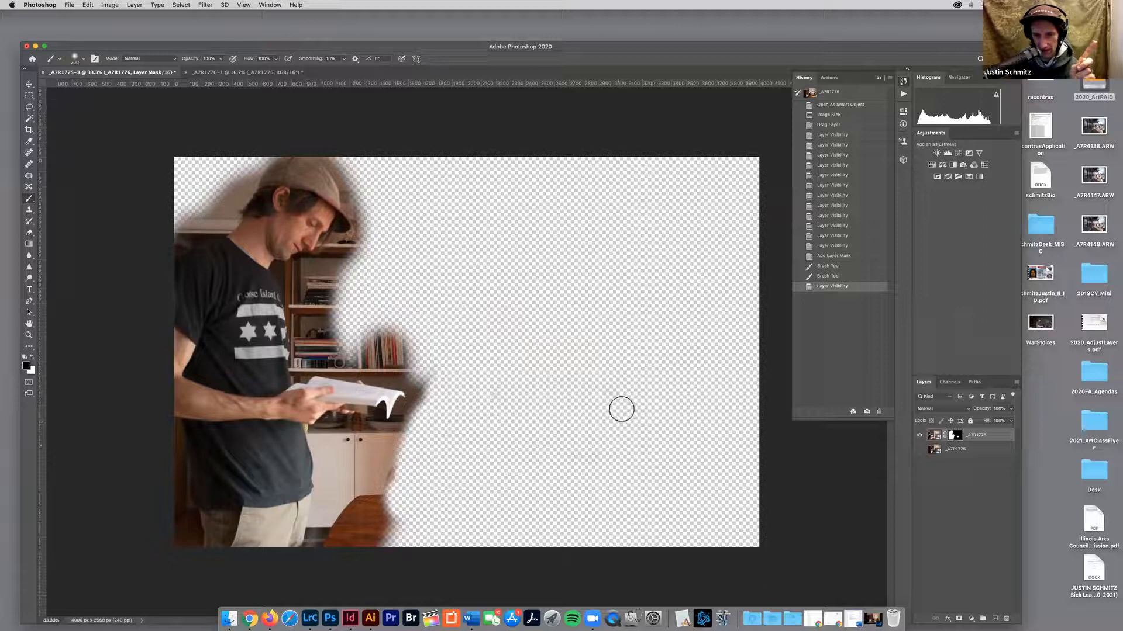
- Paint two crossing white strokes on the mask over the empty wall area and compare with the lower photo layer shown and hidden
key(x)
drag(649, 170, 754, 303)
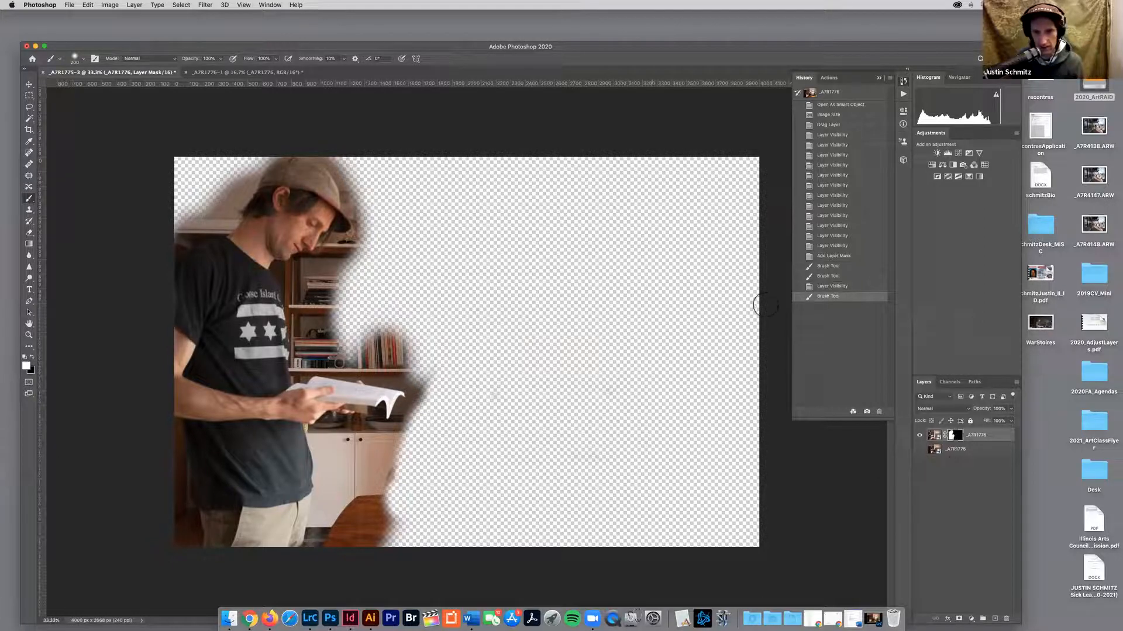
drag(709, 161, 566, 381)
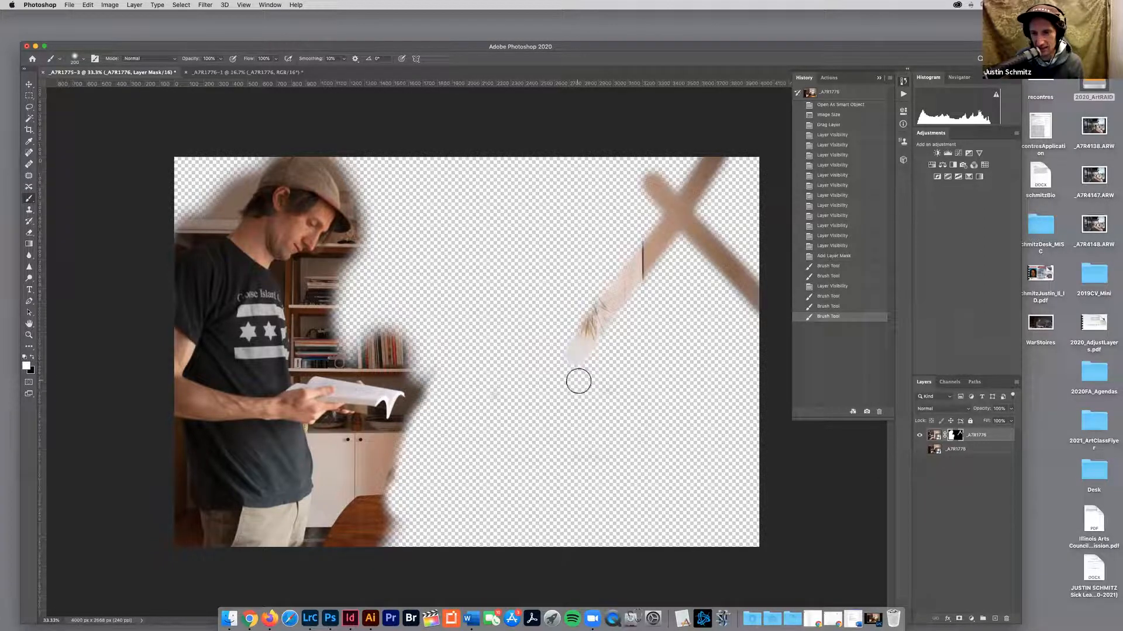
click(920, 449)
click(922, 449)
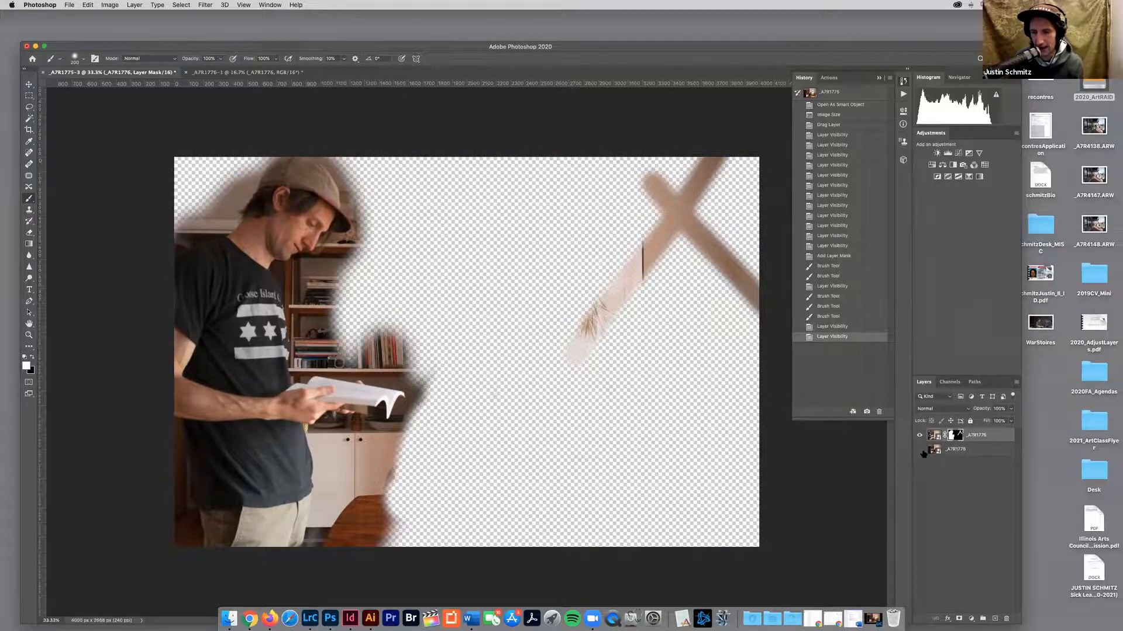
click(921, 450)
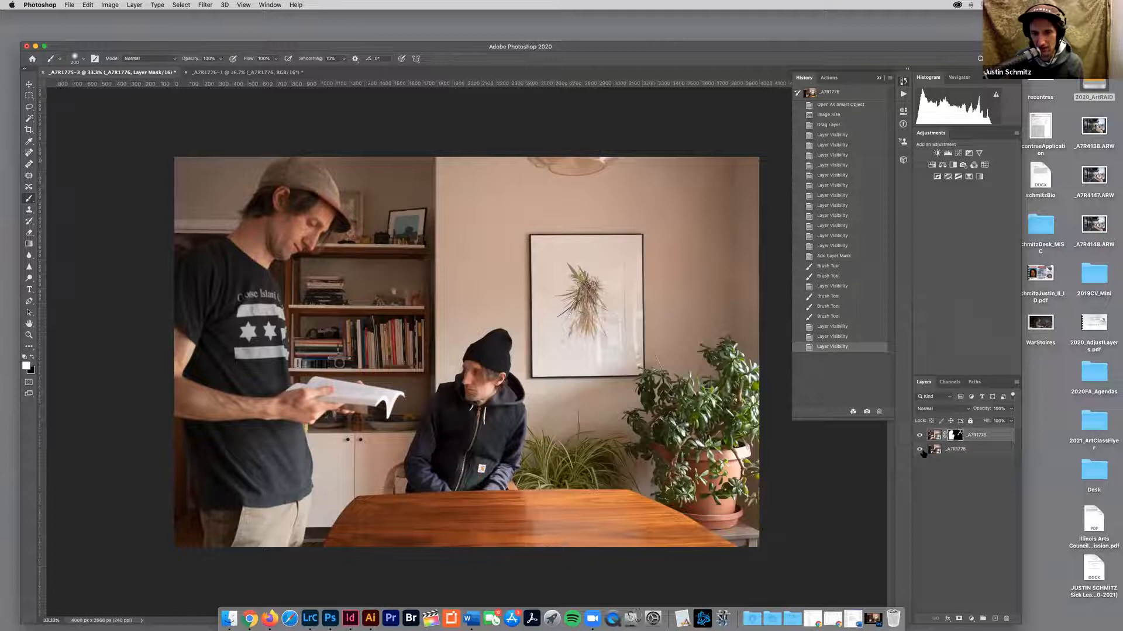
- Hide the lower photo layer and paint black on the mask over the crossing diagonal strokes
click(919, 449)
key(x)
mouse_move(549, 351)
mouse_down()
mouse_move(568, 316)
mouse_move(583, 349)
mouse_move(605, 359)
mouse_move(601, 339)
mouse_move(628, 304)
mouse_move(632, 318)
mouse_move(667, 281)
mouse_move(655, 161)
mouse_move(695, 162)
mouse_move(667, 203)
mouse_move(632, 159)
mouse_move(719, 242)
mouse_move(687, 270)
mouse_move(762, 286)
mouse_move(760, 303)
mouse_move(709, 241)
mouse_move(696, 247)
mouse_move(696, 271)
mouse_move(664, 189)
mouse_move(682, 187)
mouse_move(674, 163)
mouse_up()
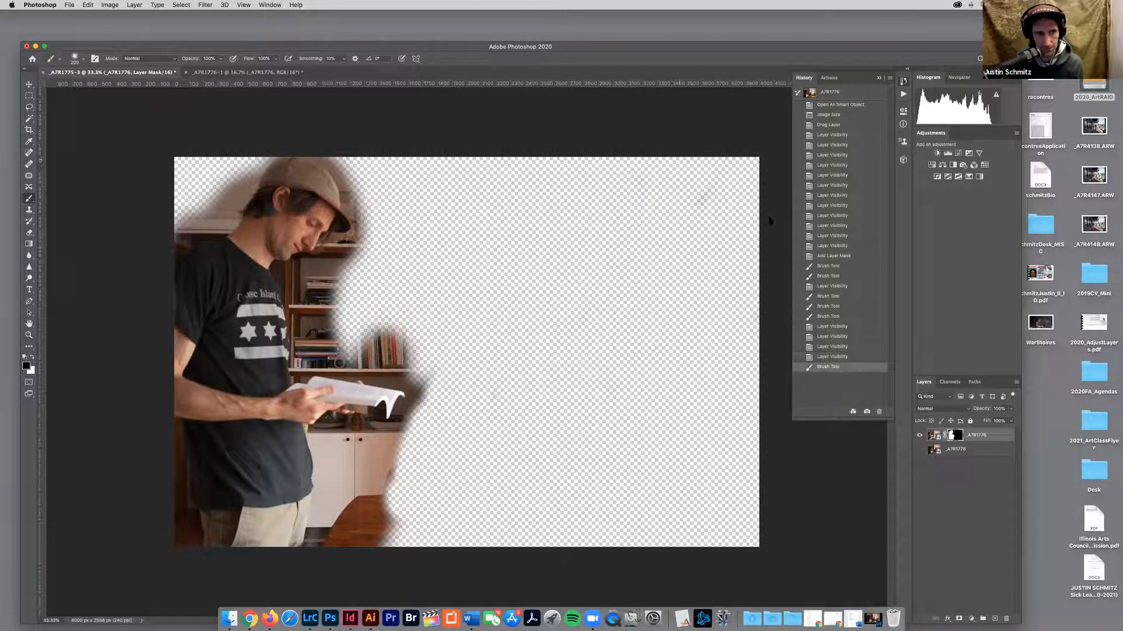
- Paint white on the mask around the standing man, filling the corner behind his head, and show the lower photo layer again
key(x)
mouse_move(173, 134)
mouse_down()
mouse_move(183, 225)
mouse_move(176, 193)
mouse_move(202, 170)
mouse_move(203, 194)
mouse_move(248, 187)
mouse_move(196, 197)
mouse_move(194, 183)
mouse_move(222, 159)
mouse_up()
mouse_move(345, 109)
mouse_down()
mouse_move(298, 183)
mouse_move(286, 175)
mouse_move(336, 170)
mouse_move(347, 209)
mouse_move(307, 266)
mouse_move(306, 383)
mouse_up()
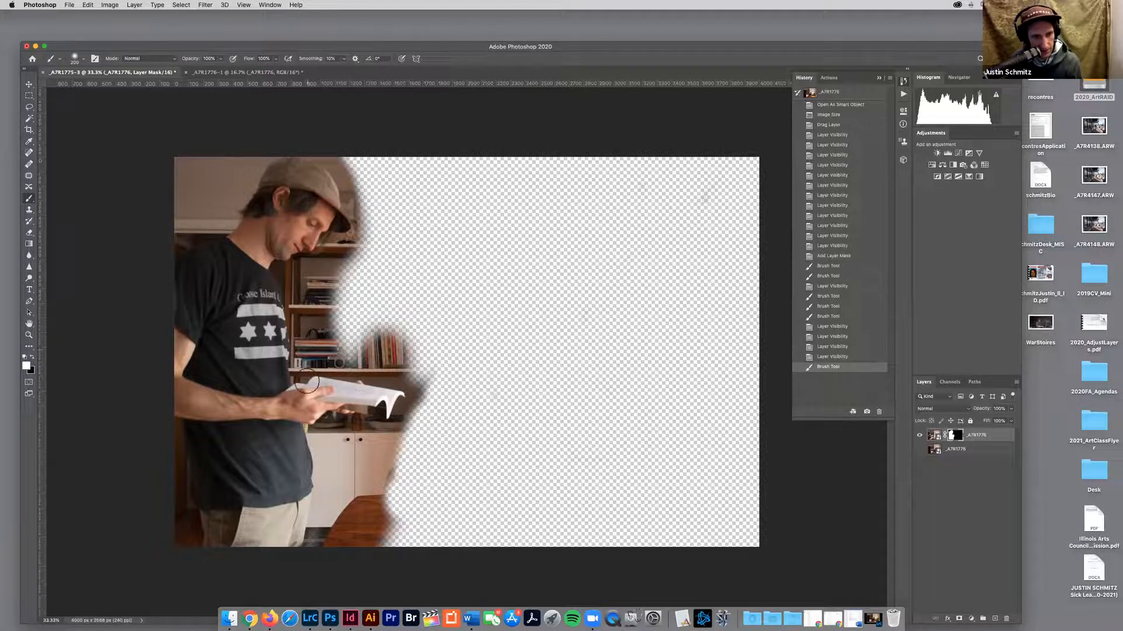
mouse_move(189, 446)
mouse_down()
mouse_move(174, 403)
mouse_move(196, 369)
mouse_up()
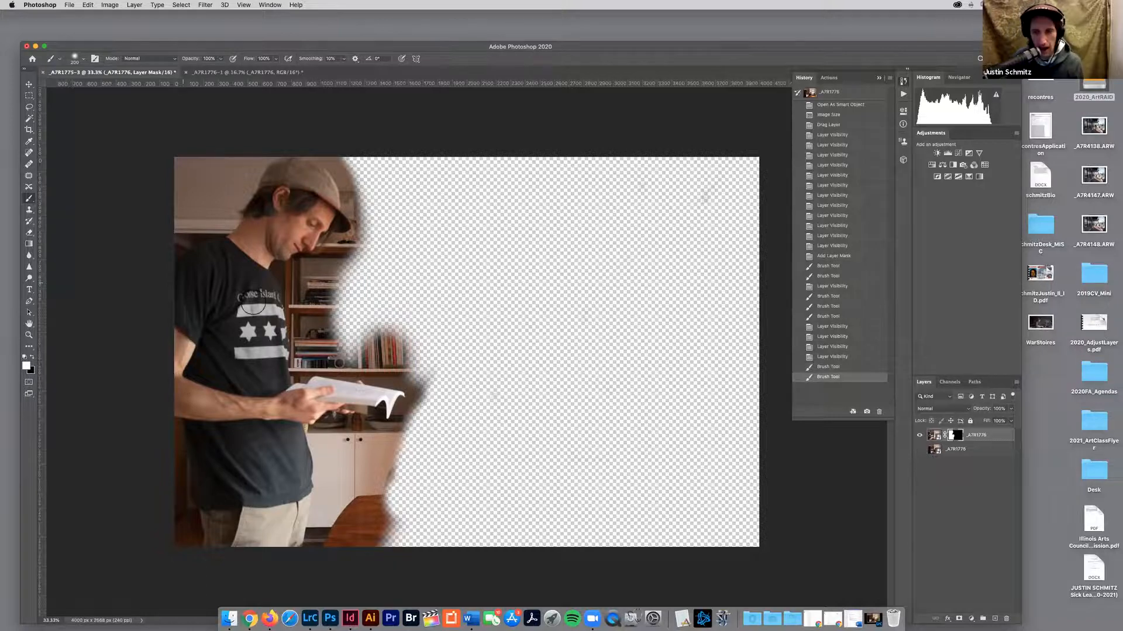
click(919, 450)
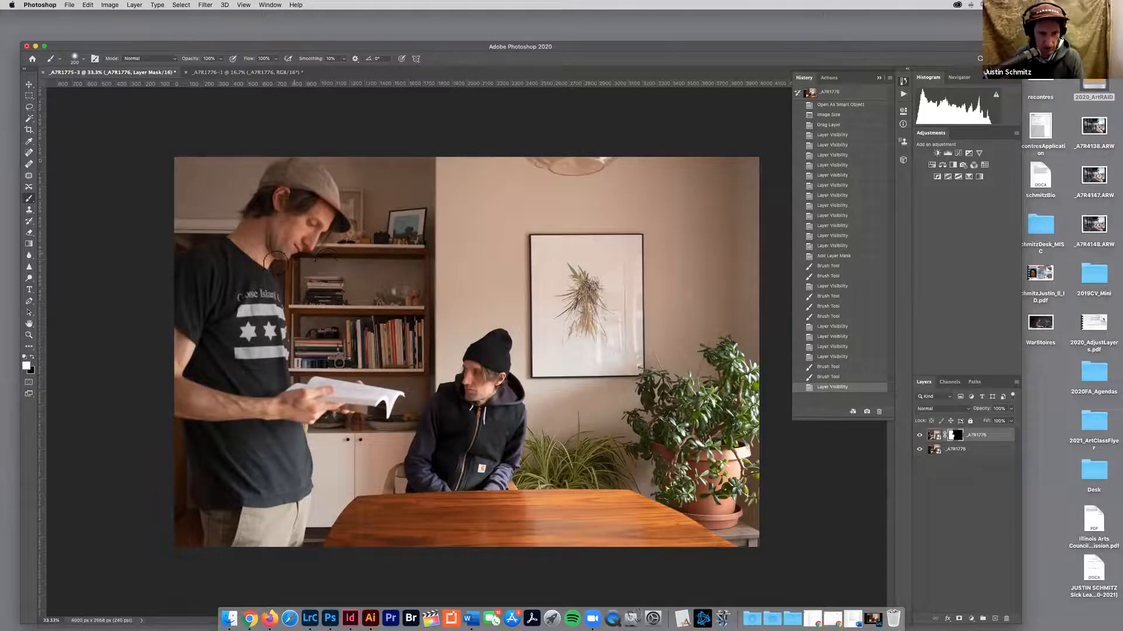
- Enlarge the brush to about 600 px, paint black on the mask over the standing man's hands and book, and restore them with white
key(bracketright)
key(bracketright)
key(bracketright)
key(bracketright)
key(bracketright)
key(bracketleft)
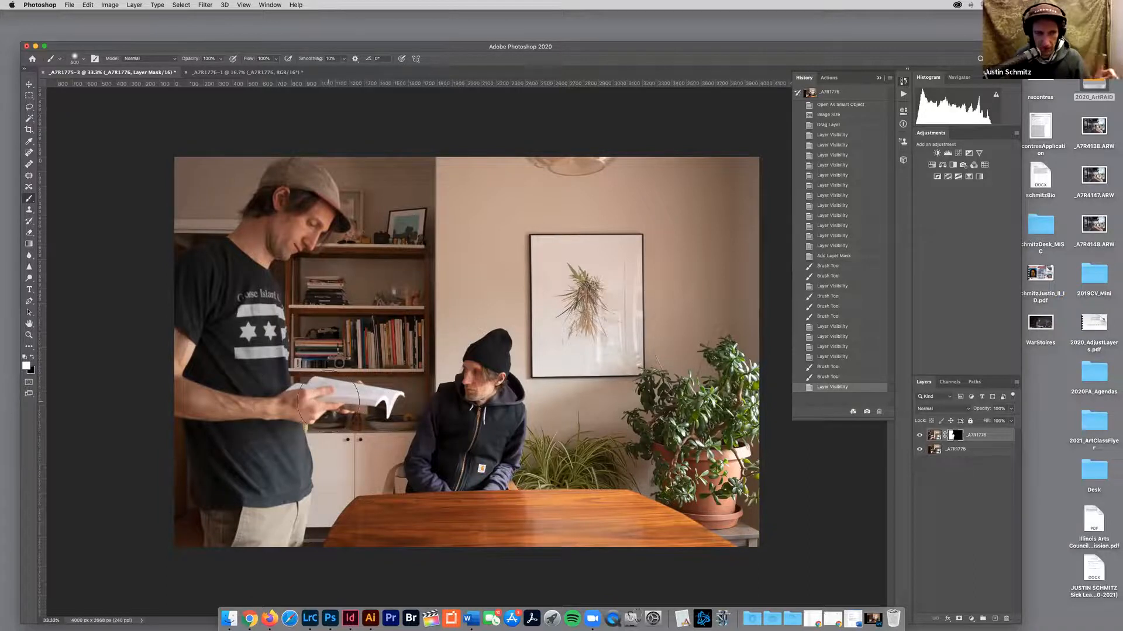
key(x)
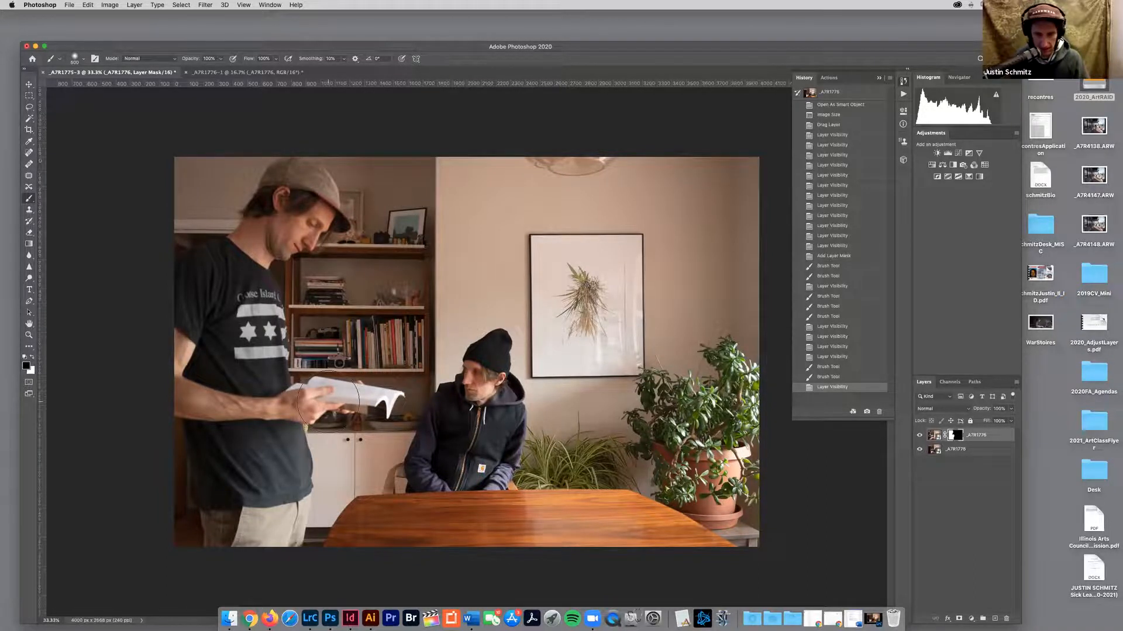
mouse_move(330, 400)
mouse_down()
mouse_move(292, 407)
mouse_move(275, 383)
mouse_move(263, 410)
mouse_move(261, 383)
mouse_move(249, 412)
mouse_move(257, 398)
mouse_up()
key(x)
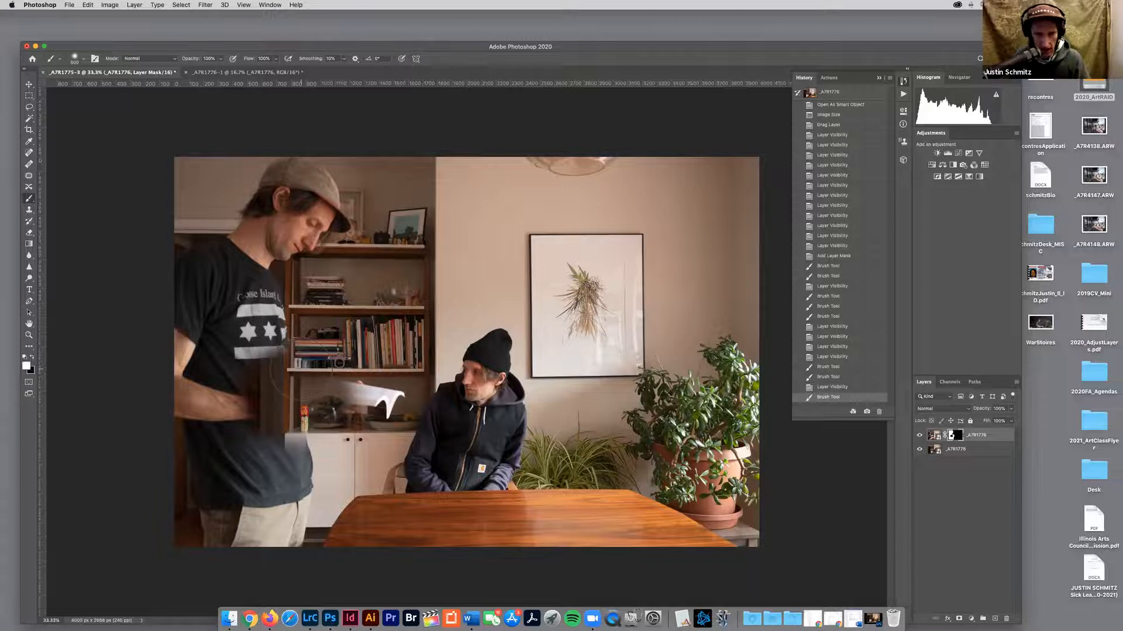
mouse_move(249, 350)
mouse_down()
mouse_move(247, 471)
mouse_move(245, 354)
mouse_move(259, 438)
mouse_move(269, 335)
mouse_move(274, 401)
mouse_move(292, 330)
mouse_move(335, 411)
mouse_move(326, 395)
mouse_move(327, 432)
mouse_move(333, 406)
mouse_up()
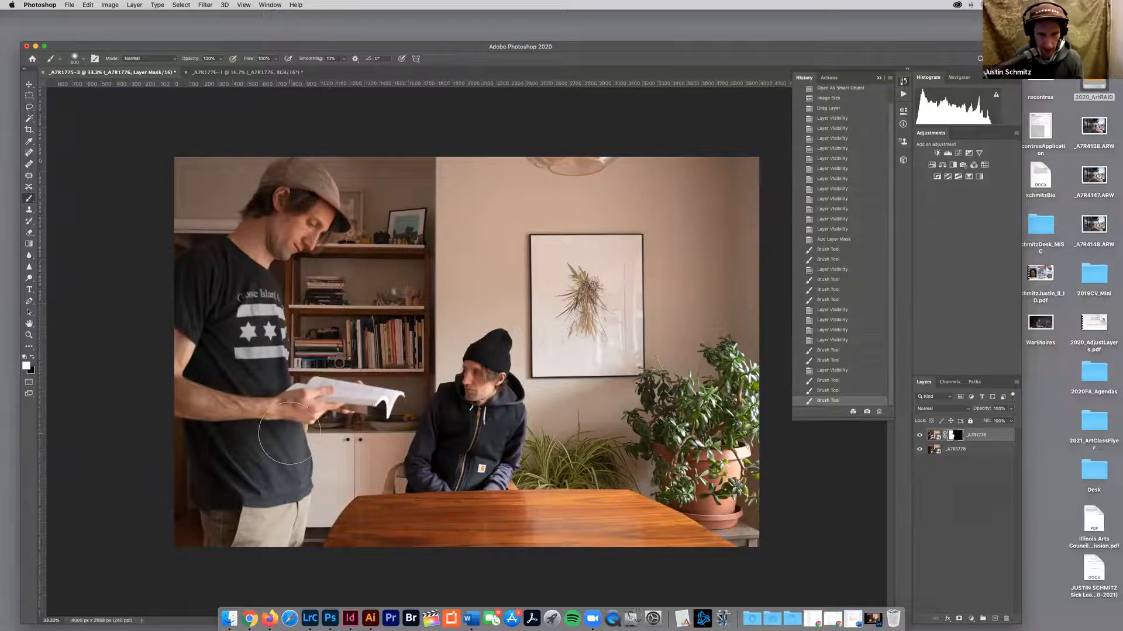
- Enlarge the brush to 1100 px and set its hardness to 0%
key(bracketright)
key(bracketright)
key(bracketright)
key(bracketright)
key(bracketright)
key(bracketright)
key(bracketright)
key(bracketright)
key(bracketright)
key(bracketright)
key(bracketright)
key(bracketright)
click(83, 59)
drag(77, 104, 57, 106)
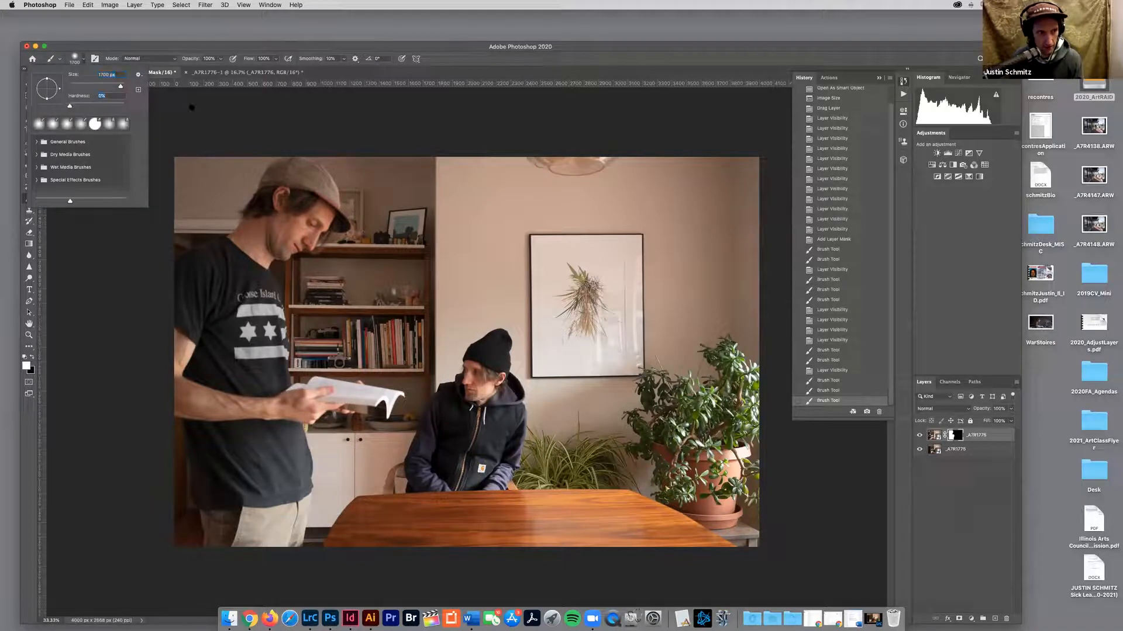
click(345, 46)
- Enlarge the brush to about 2200 px and paint white on the mask at the standing man's legs along the lower image edge
key(bracketright)
key(bracketright)
key(bracketright)
key(bracketright)
key(bracketright)
click(249, 575)
click(248, 564)
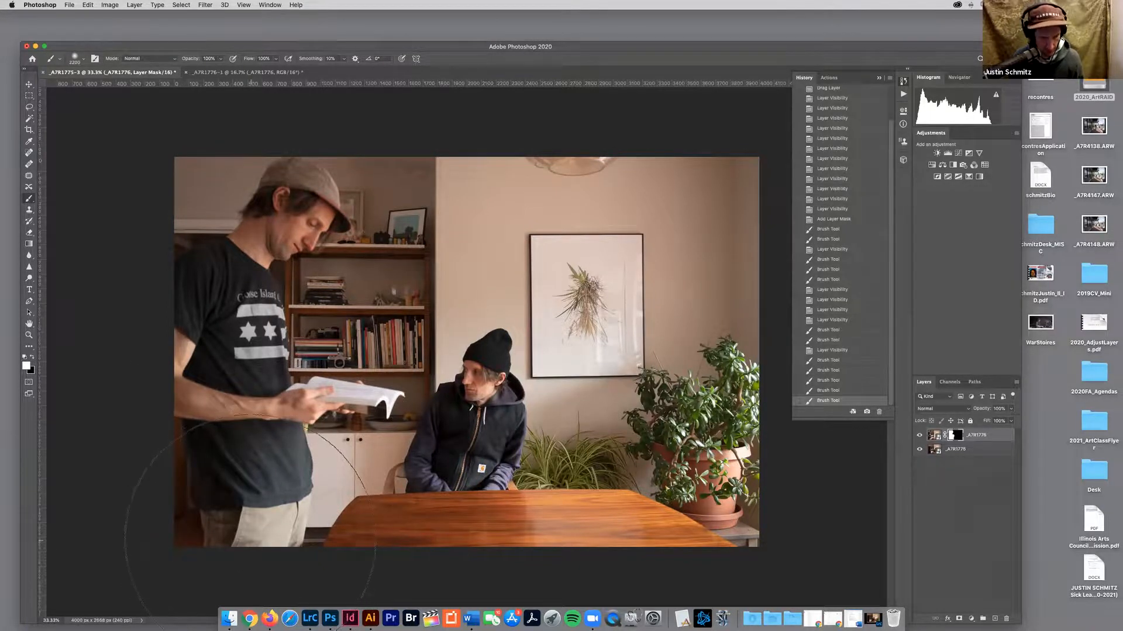
- Paint black on the mask over the standing man's lower body with the large soft brush, and paint it back with white
click(33, 356)
mouse_move(231, 538)
mouse_down()
mouse_move(220, 534)
mouse_move(259, 555)
mouse_up()
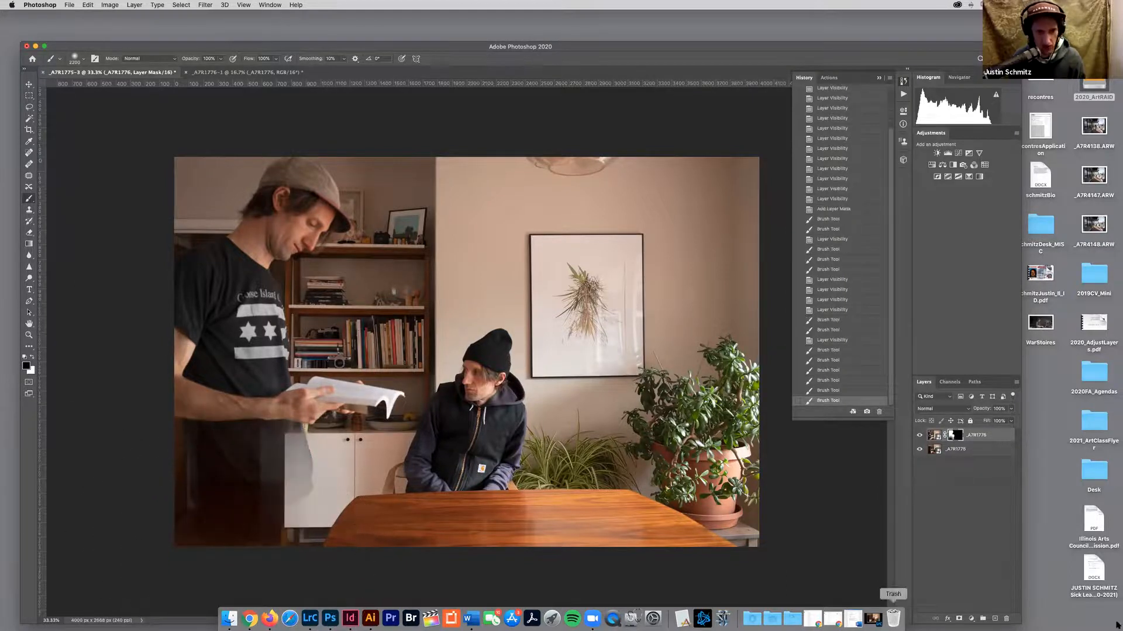
drag(224, 481, 234, 479)
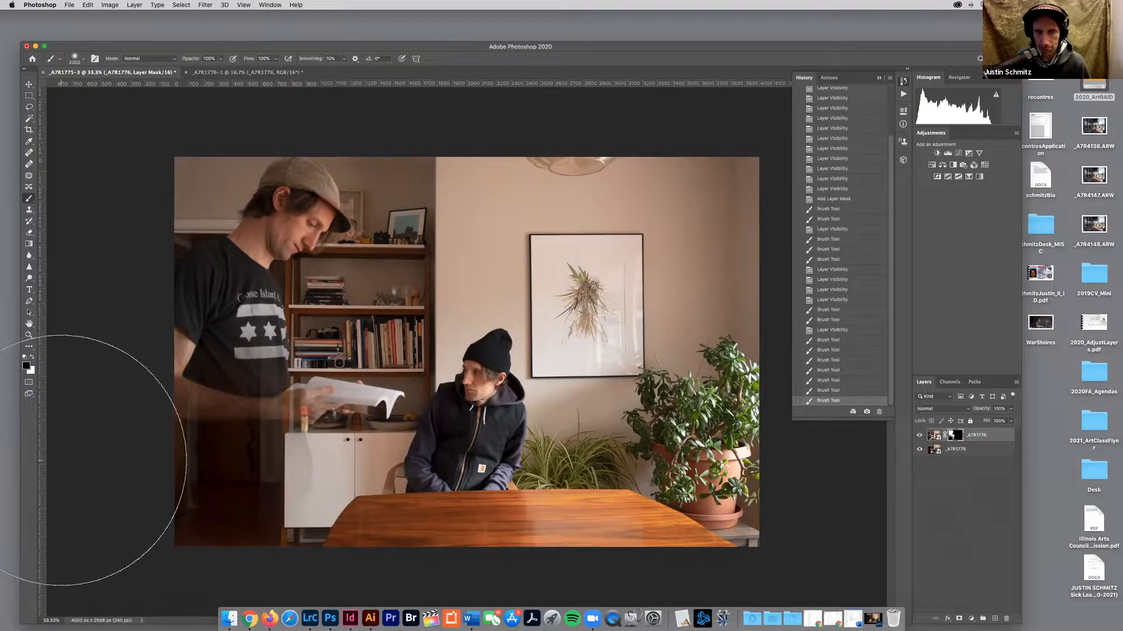
key(x)
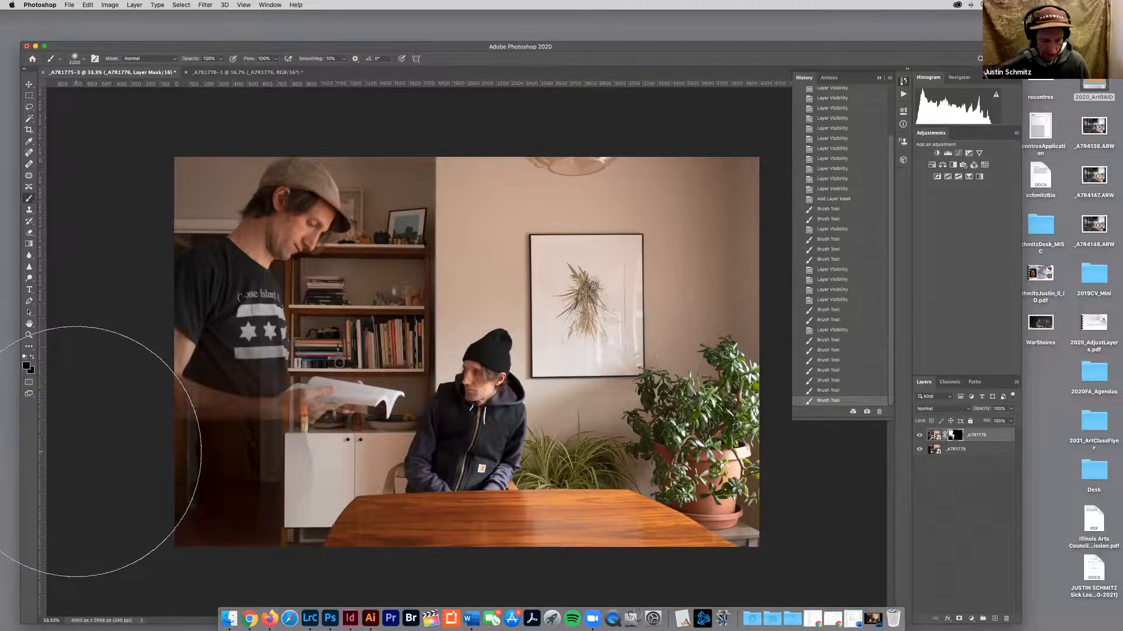
mouse_move(208, 476)
mouse_down()
mouse_move(195, 417)
mouse_move(231, 502)
mouse_move(285, 440)
mouse_move(216, 438)
mouse_move(236, 451)
mouse_up()
- Reduce the brush to about 400 px, paint black on the mask to restore the seated man, and check the mask with the lower layer hidden
key(x)
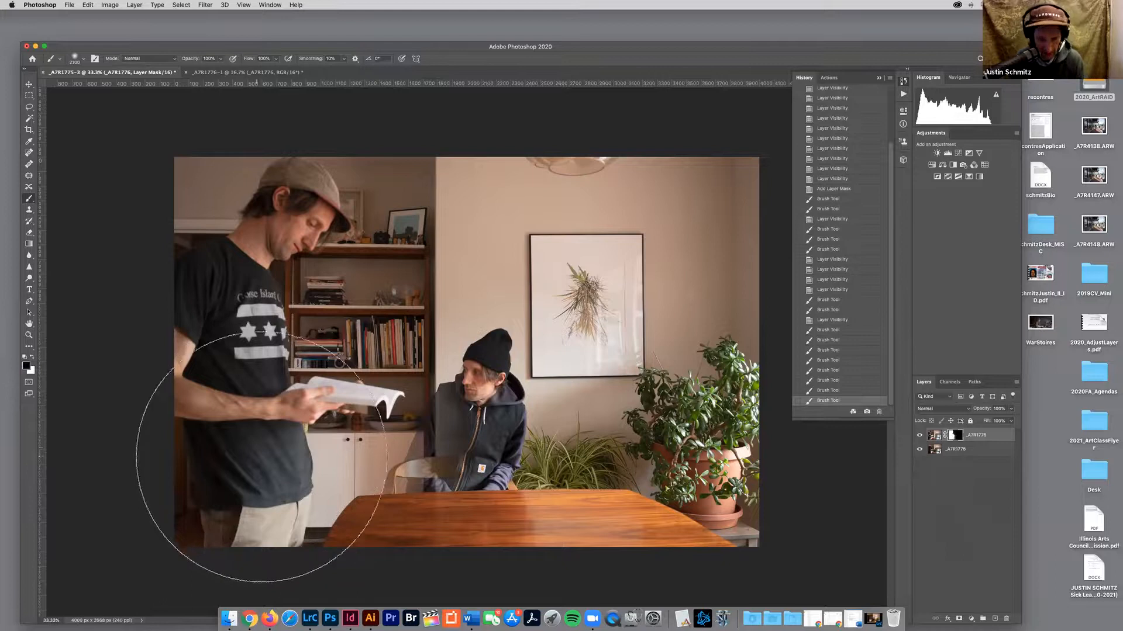
key(bracketleft)
key(bracketleft)
key(bracketleft)
key(bracketleft)
key(bracketleft)
key(bracketleft)
key(bracketleft)
key(bracketleft)
key(bracketleft)
key(bracketleft)
key(bracketleft)
key(bracketleft)
key(bracketleft)
key(bracketleft)
key(bracketleft)
key(bracketleft)
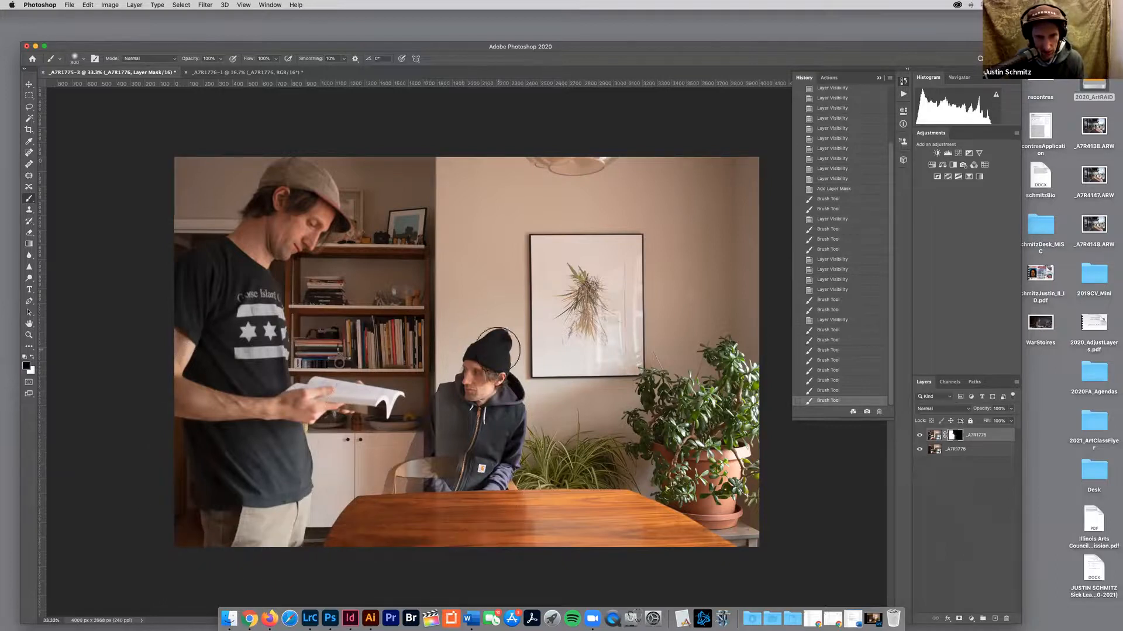
mouse_move(422, 459)
mouse_down()
mouse_move(393, 483)
mouse_move(509, 490)
mouse_move(494, 485)
mouse_up()
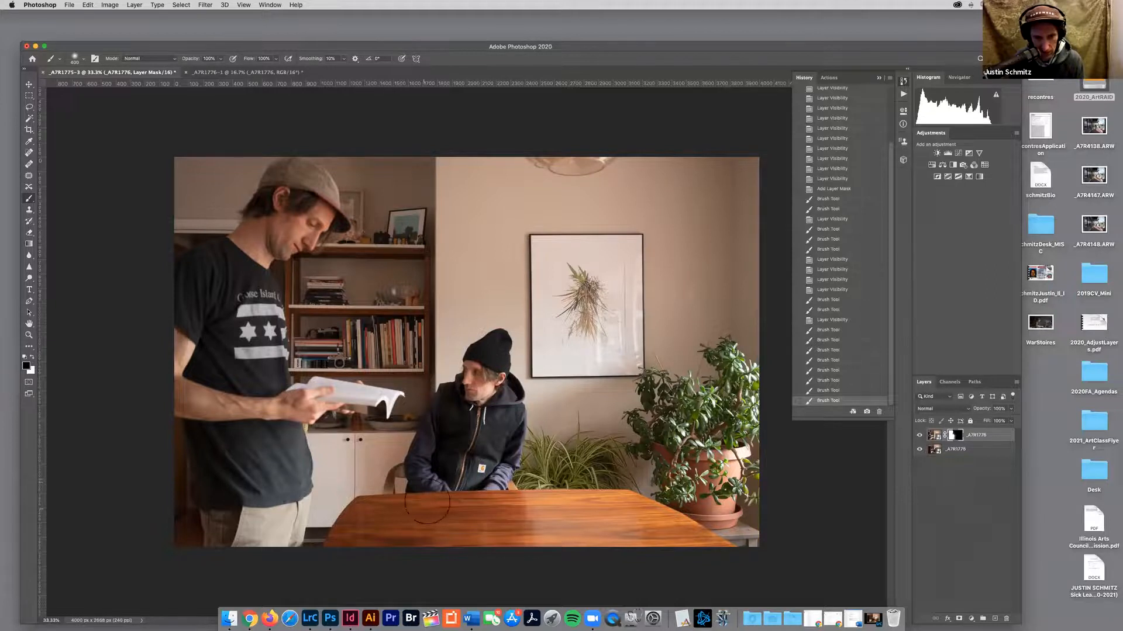
click(517, 425)
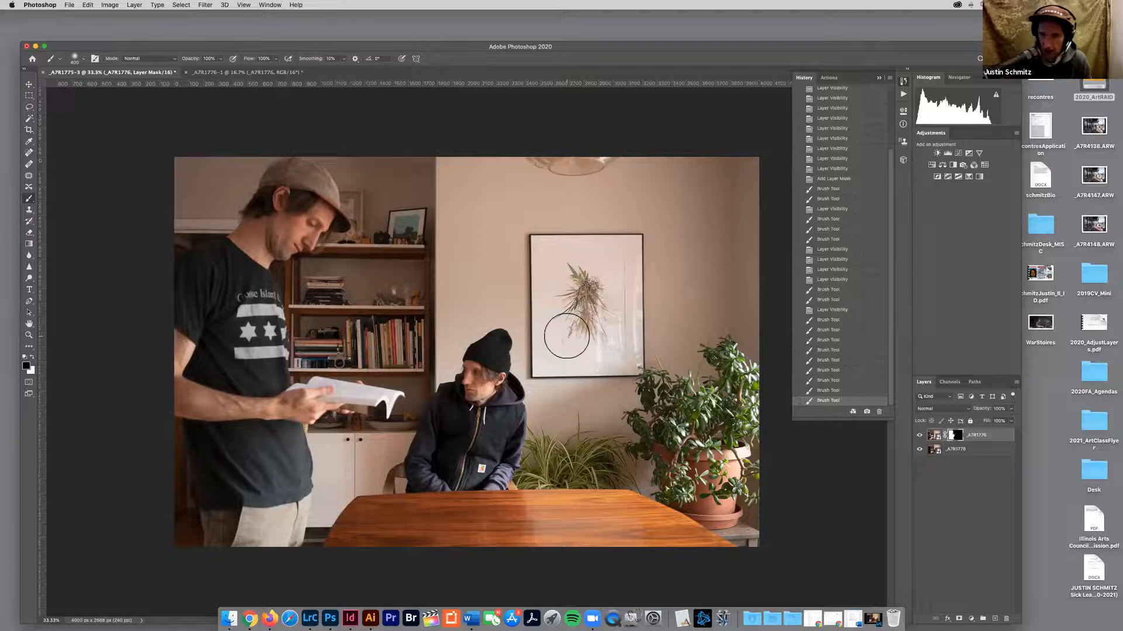
click(919, 451)
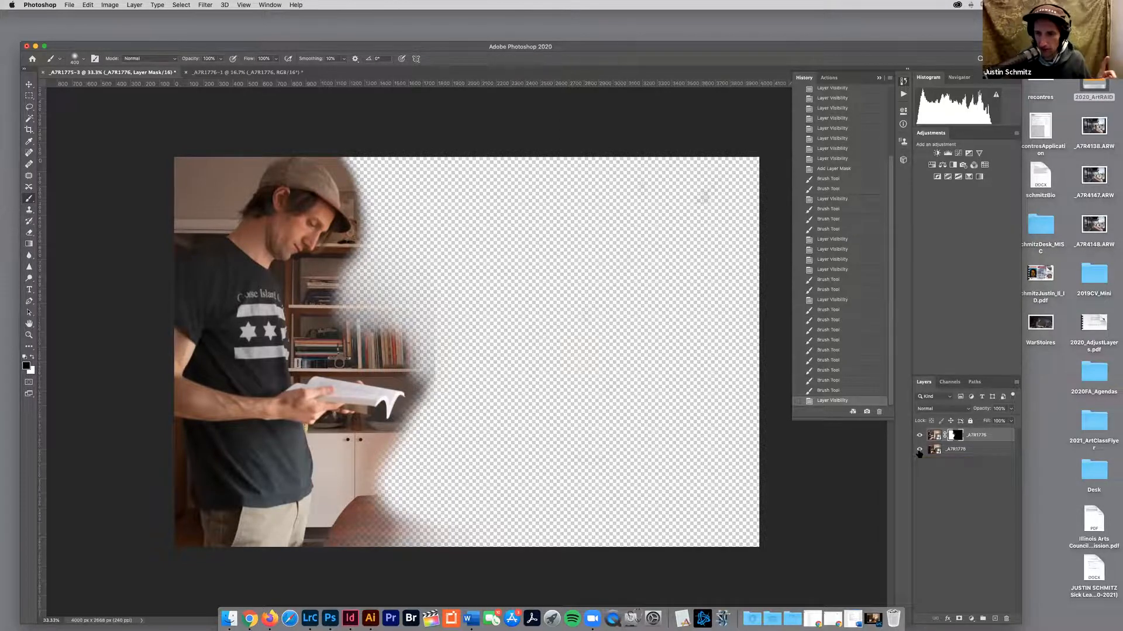
click(919, 450)
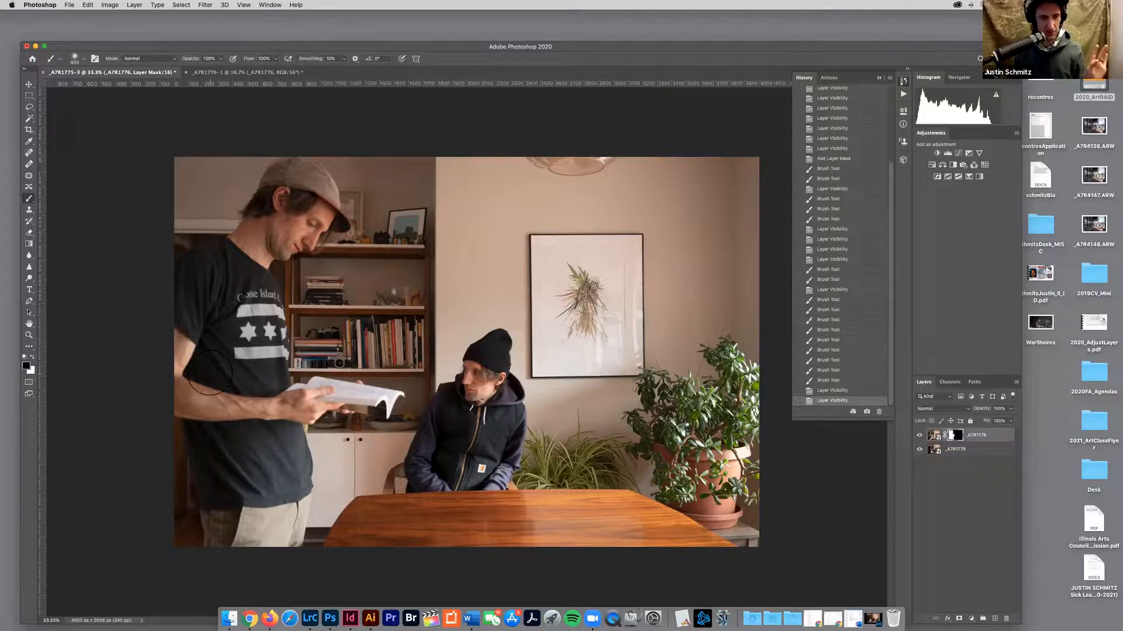
- Alternate black and white painting on the mask over the standing man's face and neck, hiding and restoring them
key(x)
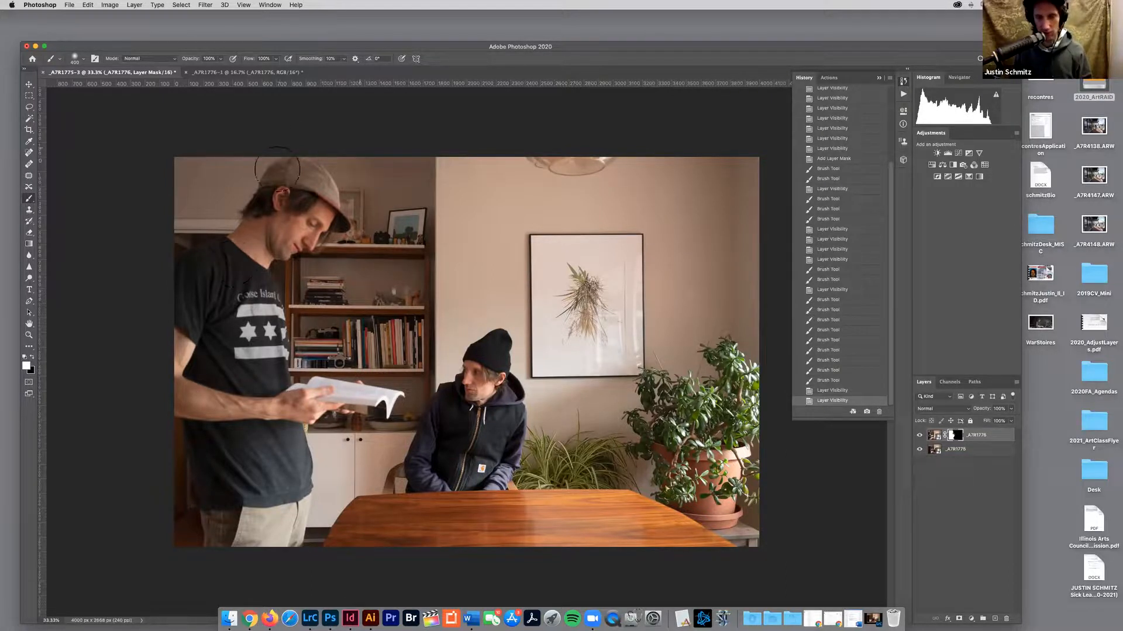
click(274, 247)
key(x)
mouse_move(278, 244)
mouse_down()
mouse_move(234, 203)
mouse_move(283, 200)
mouse_move(292, 298)
mouse_move(320, 205)
mouse_move(306, 199)
mouse_move(280, 281)
mouse_move(281, 200)
mouse_move(256, 251)
mouse_move(298, 153)
mouse_move(309, 179)
mouse_move(294, 198)
mouse_up()
key(x)
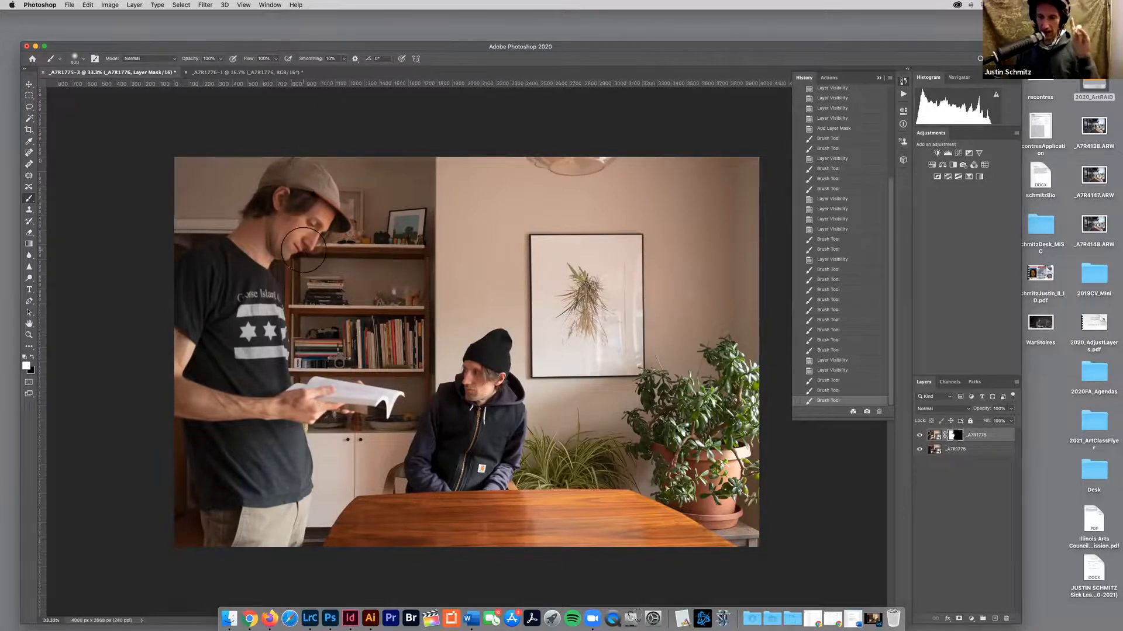
drag(261, 289, 277, 273)
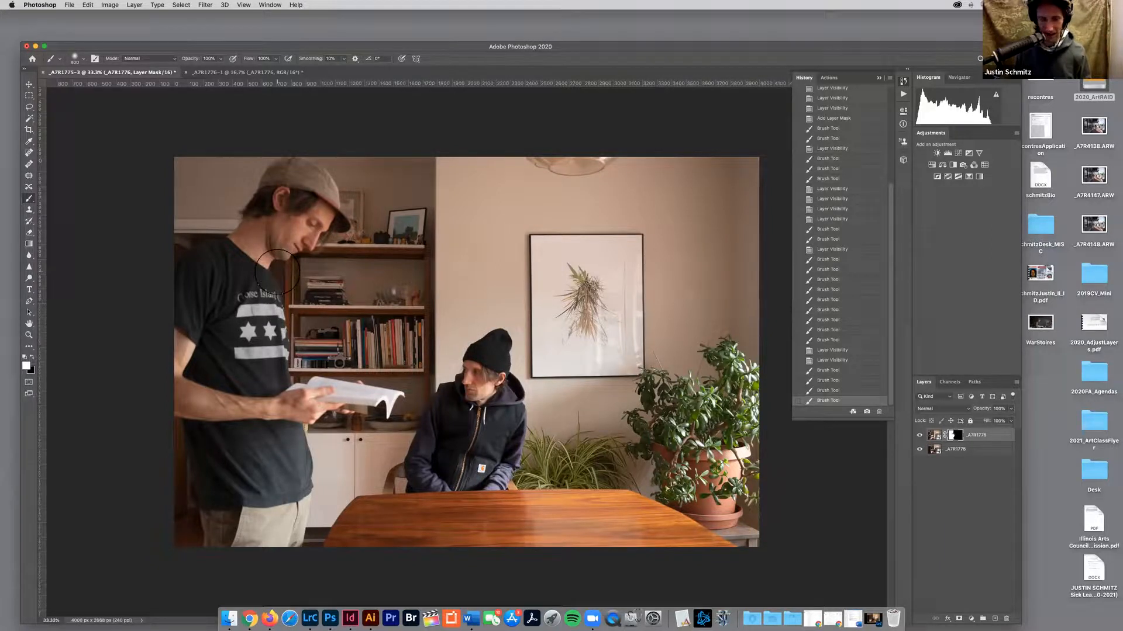
key(x)
mouse_move(263, 292)
mouse_down()
mouse_move(245, 220)
mouse_move(249, 288)
mouse_move(284, 266)
mouse_move(271, 188)
mouse_move(291, 203)
mouse_up()
key(x)
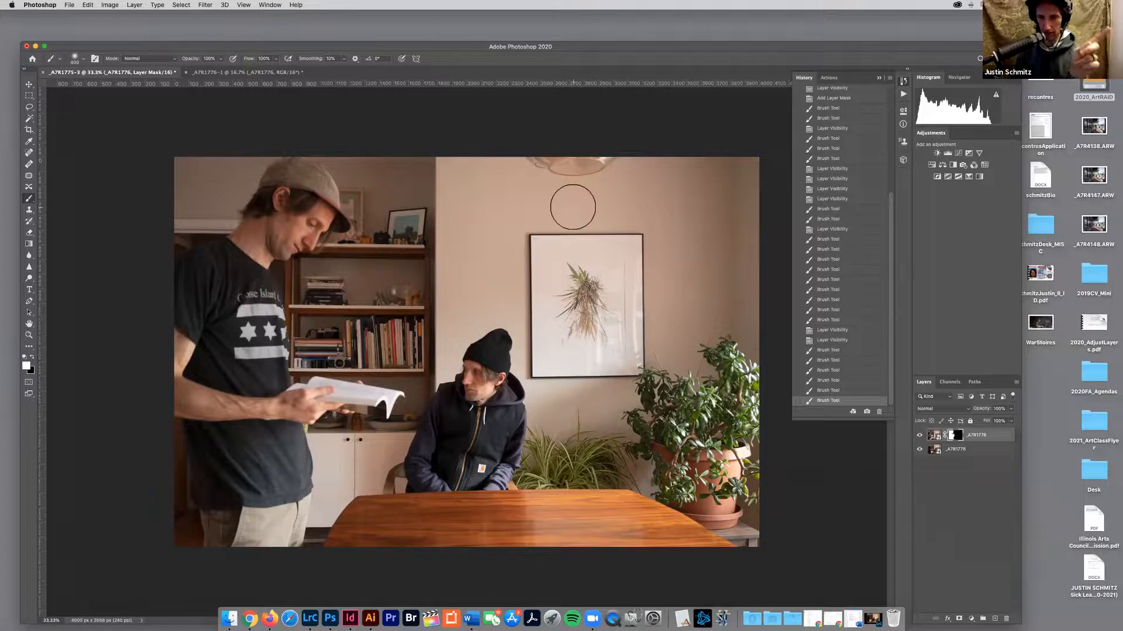
- Add a Photo Filter adjustment layer above both photo layers and keep it selected for editing
click(965, 167)
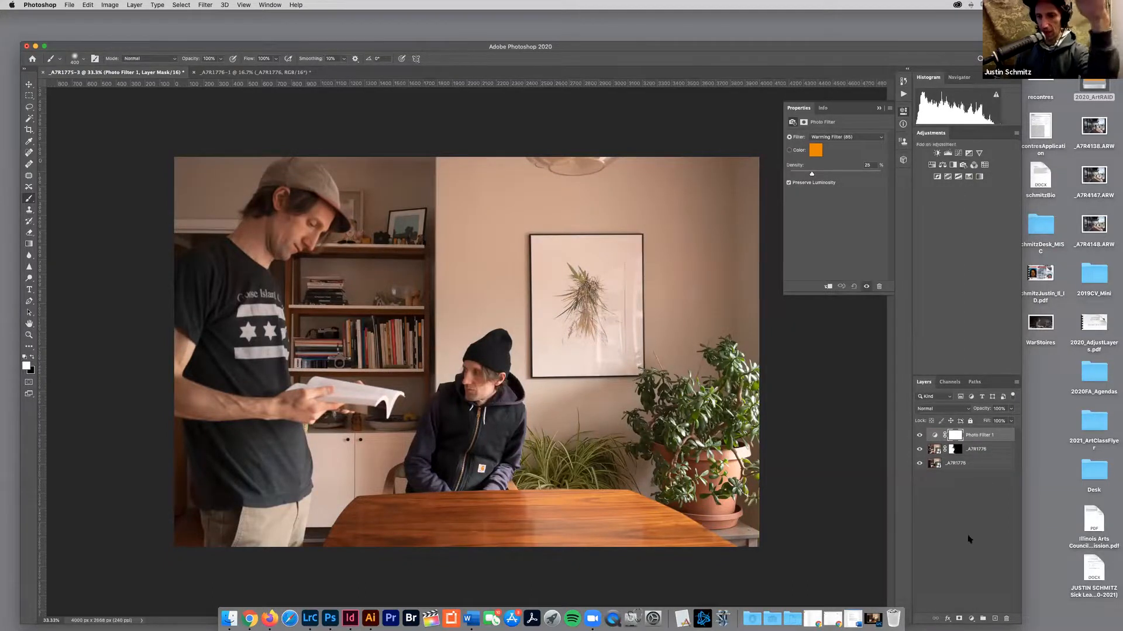
click(988, 453)
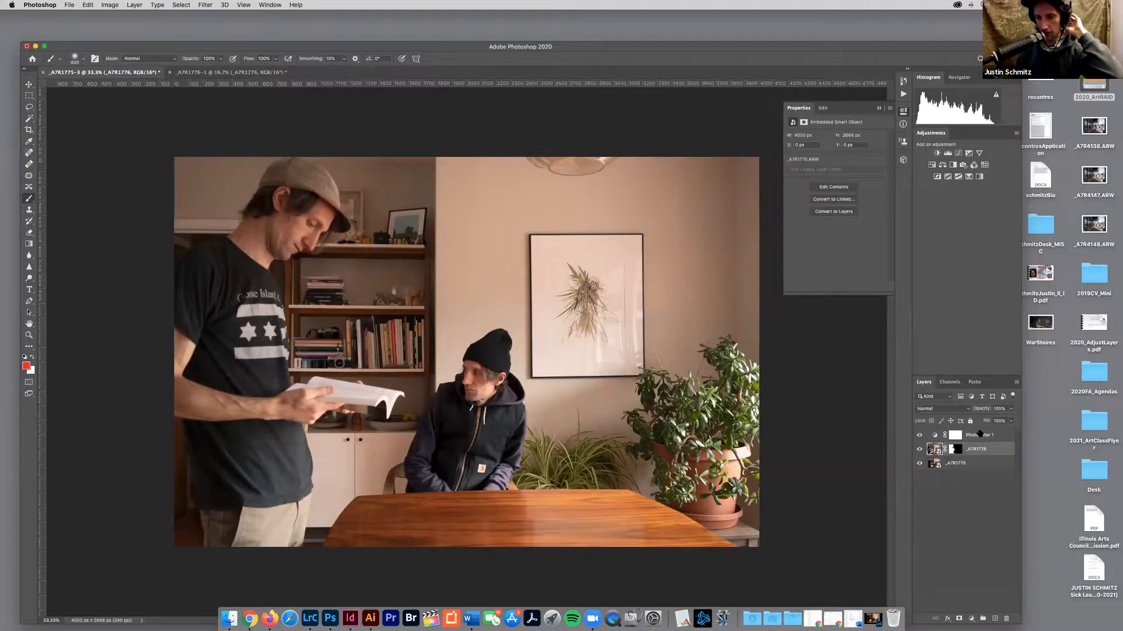
mouse_move(943, 440)
mouse_down()
mouse_move(935, 462)
mouse_move(936, 435)
mouse_up()
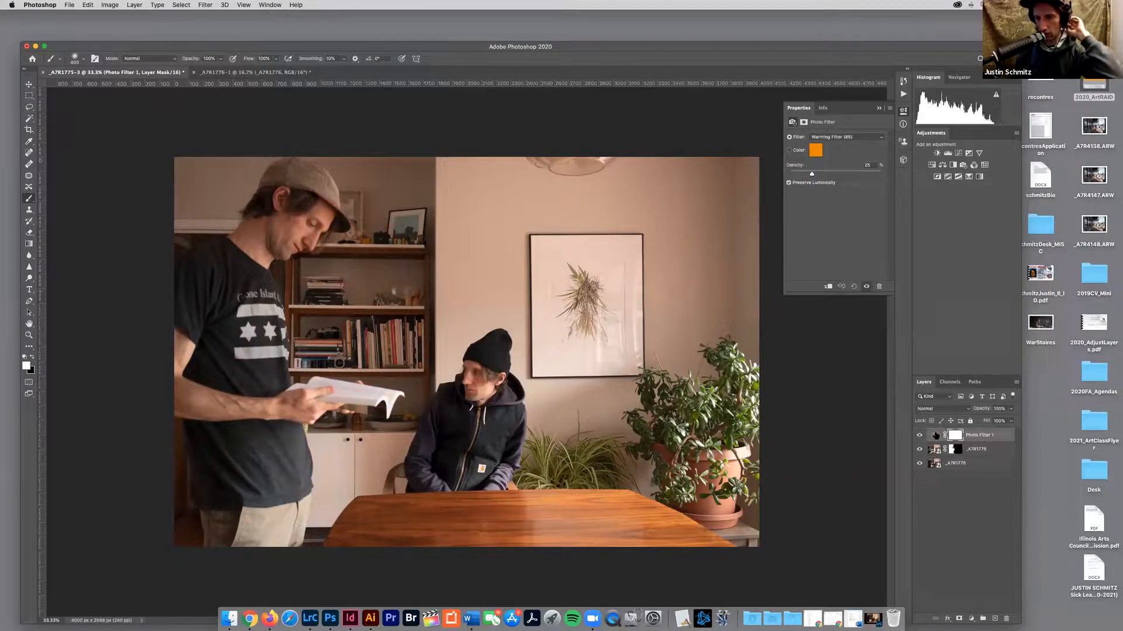
- Set the photo filter to Underwater with a density of about 67% and collapse its settings
click(857, 138)
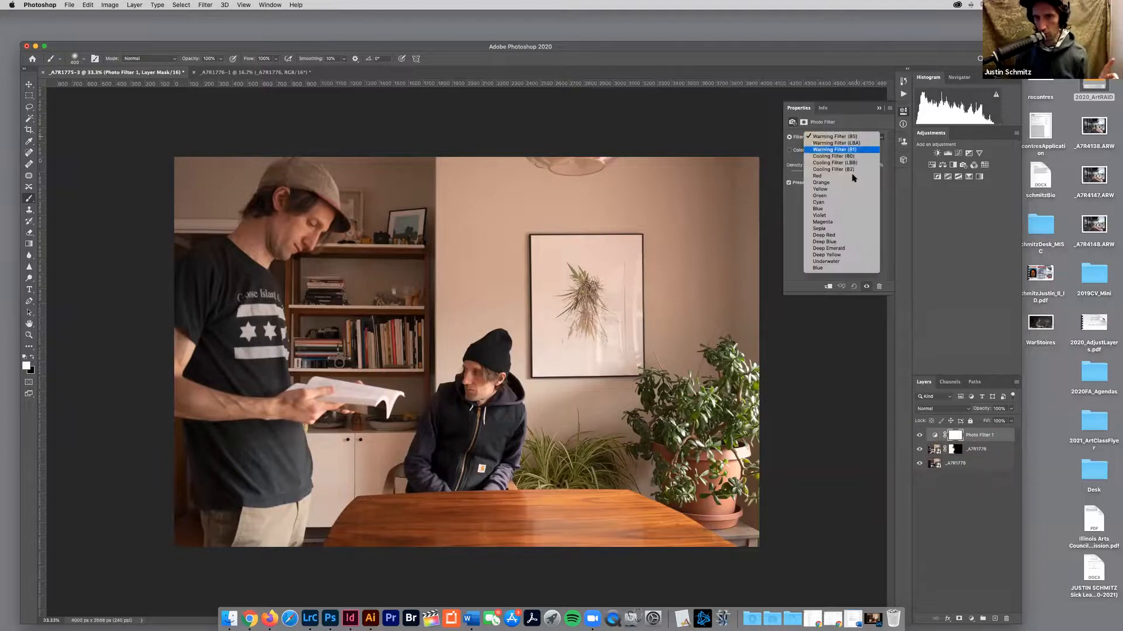
click(842, 262)
drag(811, 175, 850, 175)
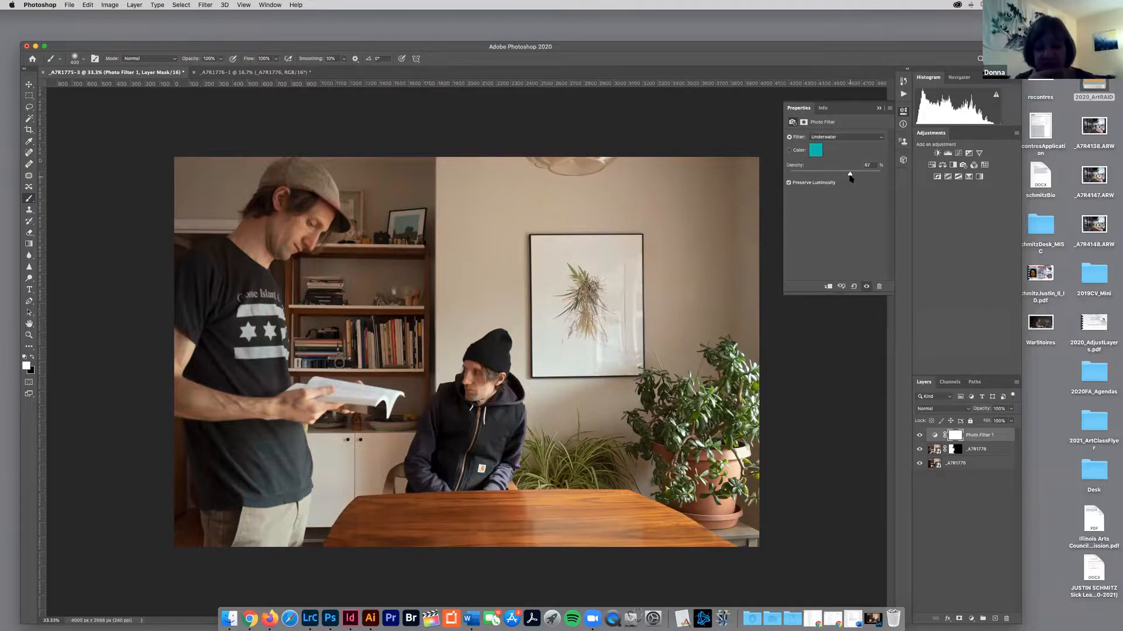
click(878, 108)
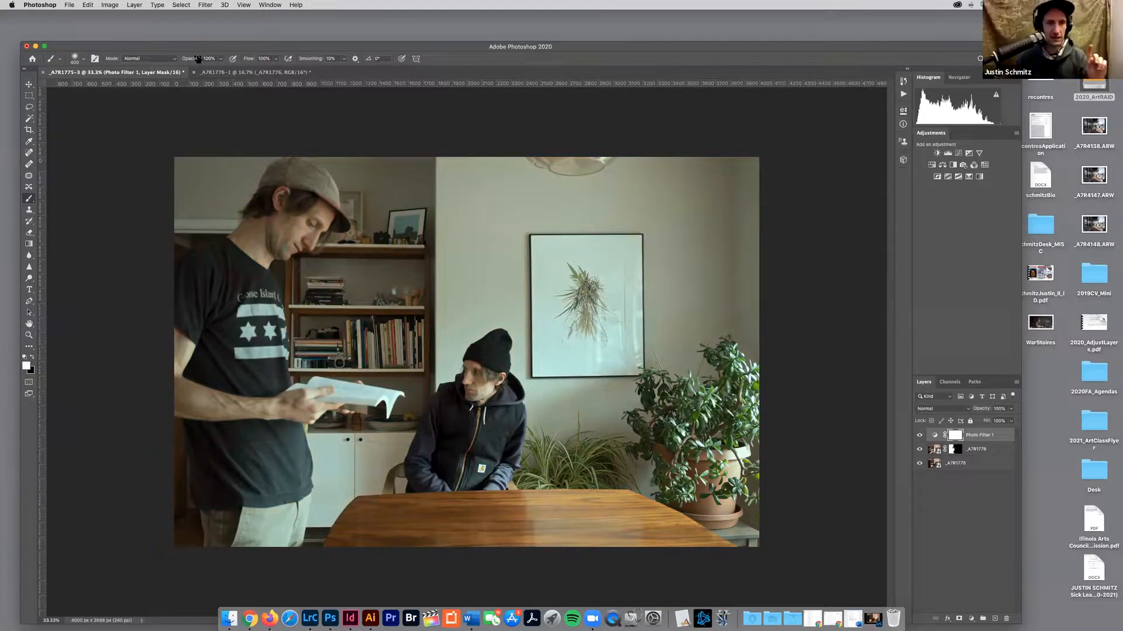
mouse_move(994, 142)
mouse_down()
mouse_move(901, 153)
mouse_move(942, 192)
mouse_move(1010, 164)
mouse_move(977, 127)
mouse_move(913, 142)
mouse_move(913, 200)
mouse_move(1012, 154)
mouse_move(934, 133)
mouse_move(934, 181)
mouse_move(1004, 172)
mouse_move(919, 125)
mouse_move(926, 208)
mouse_move(1001, 194)
mouse_up()
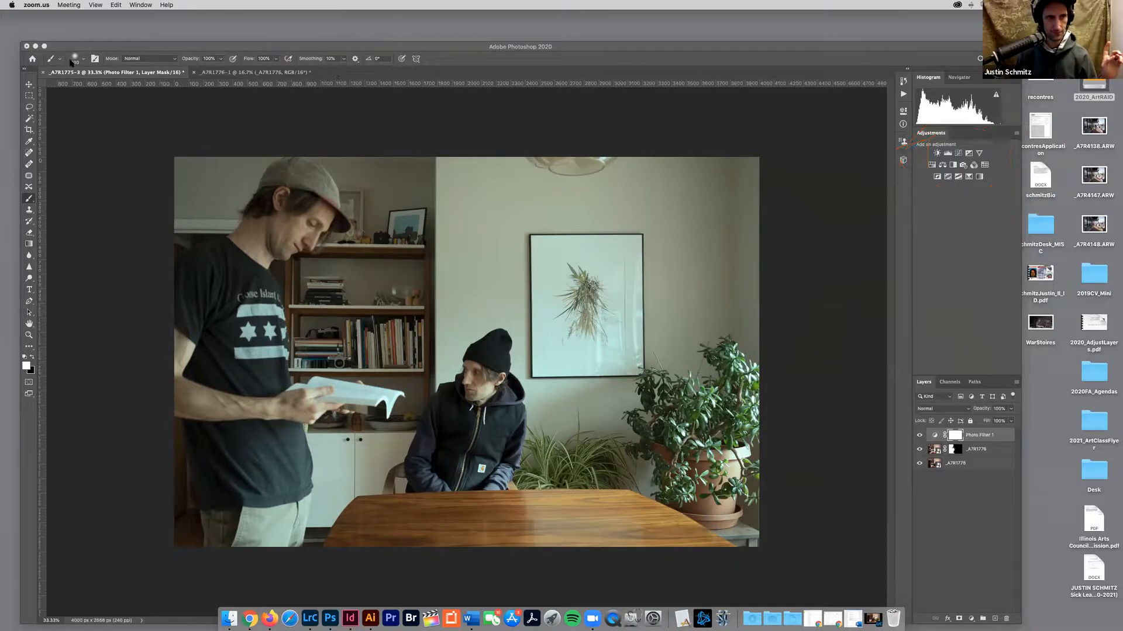
click(937, 154)
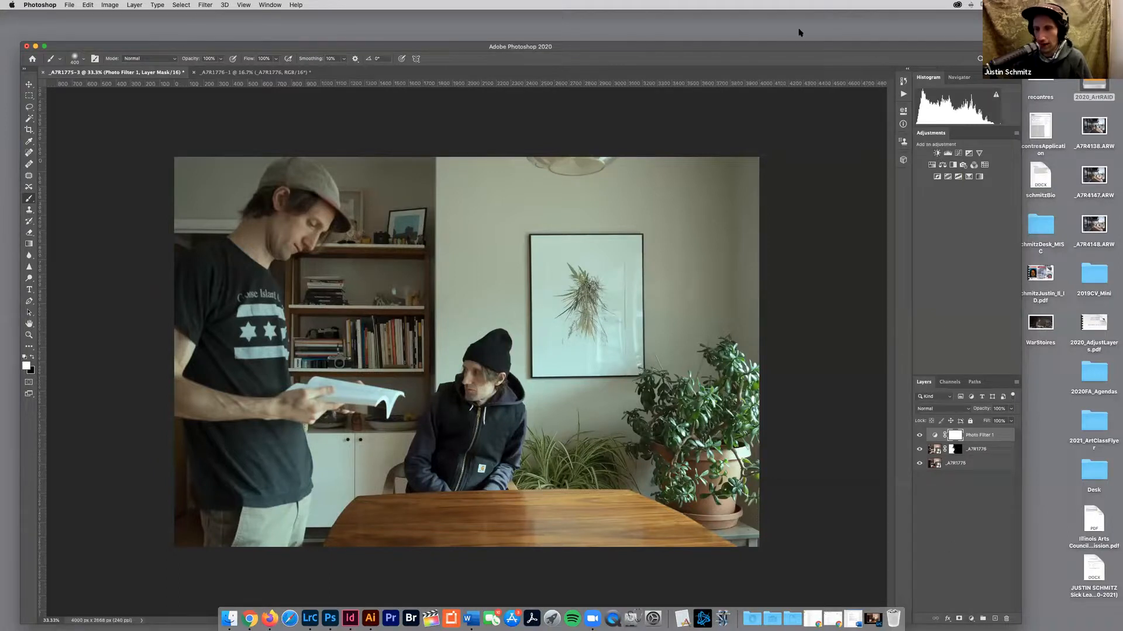
- Move the application window up to the menu bar and review the list of available adjustment layer types
drag(800, 45, 799, 20)
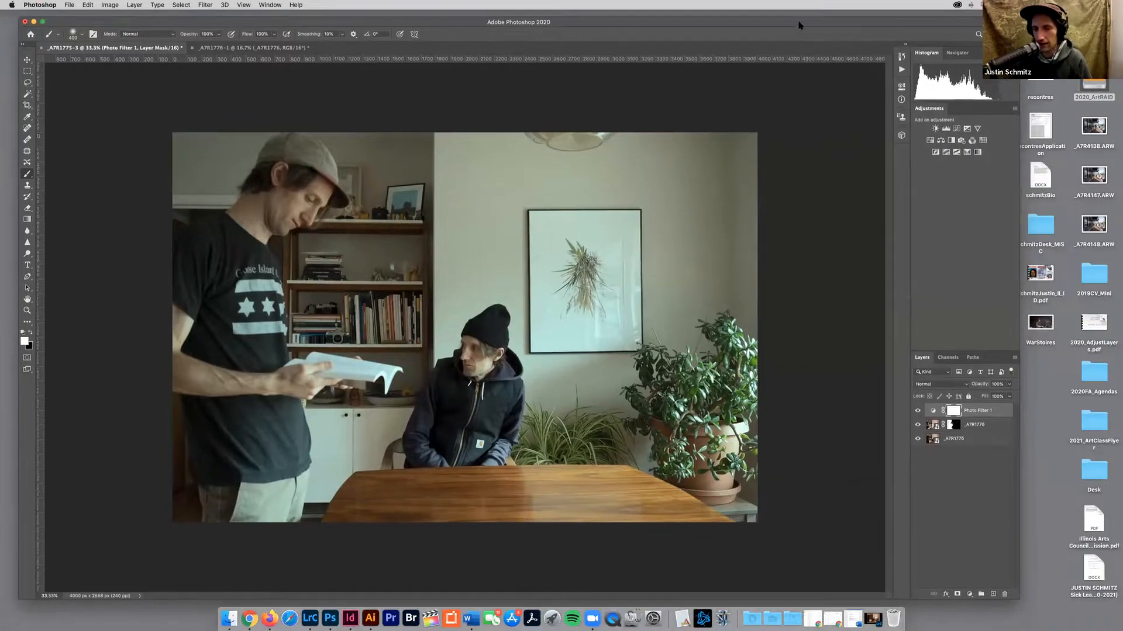
click(969, 594)
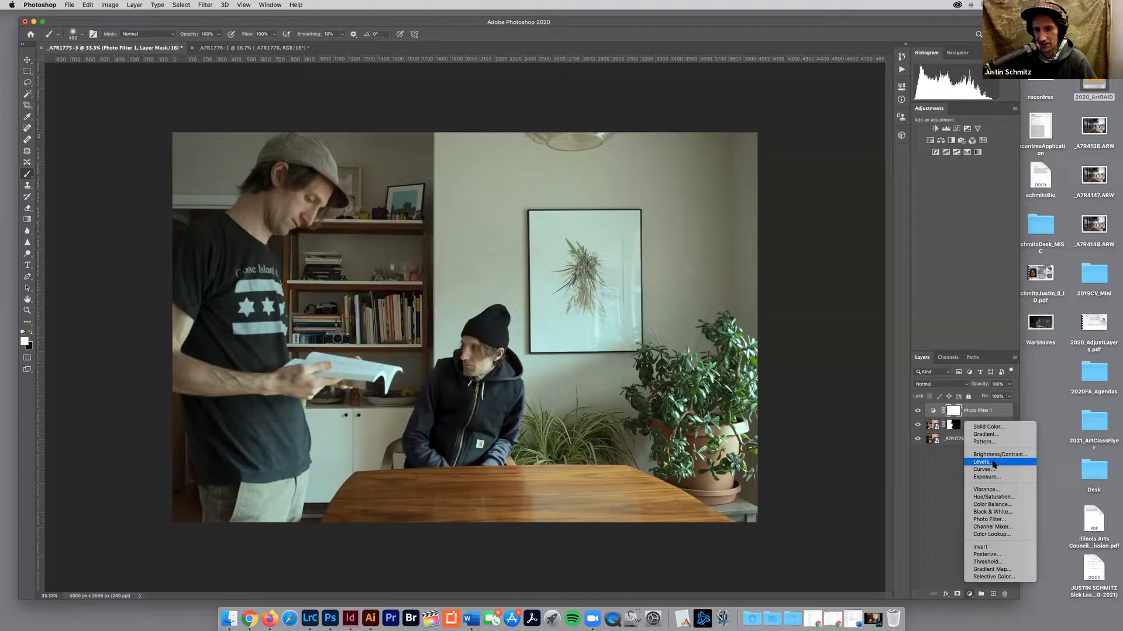
click(970, 595)
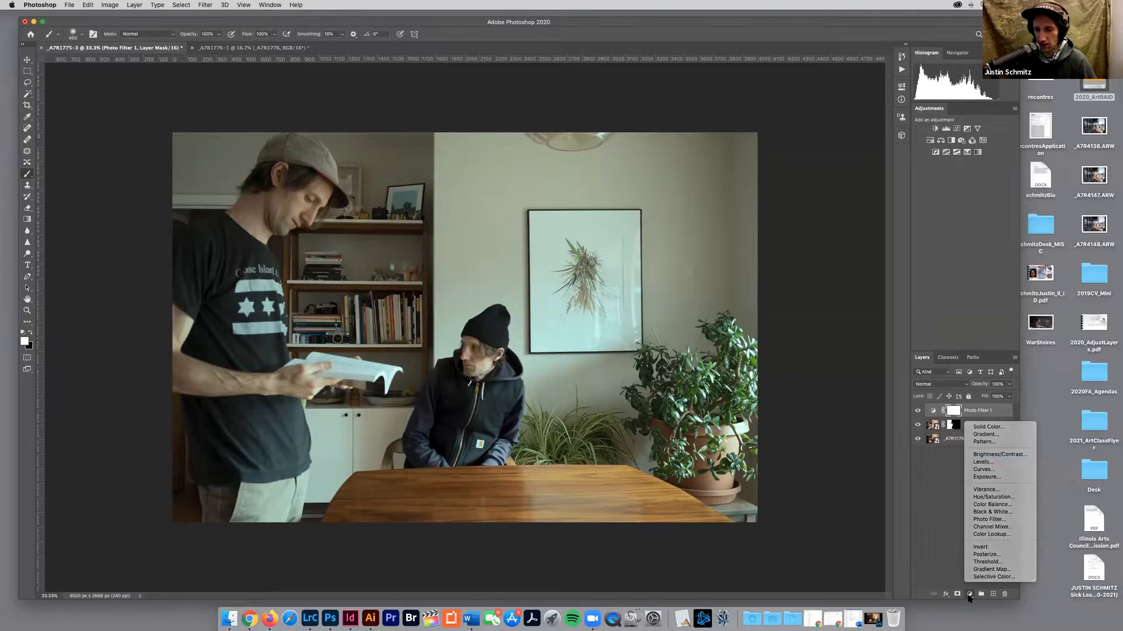
click(970, 595)
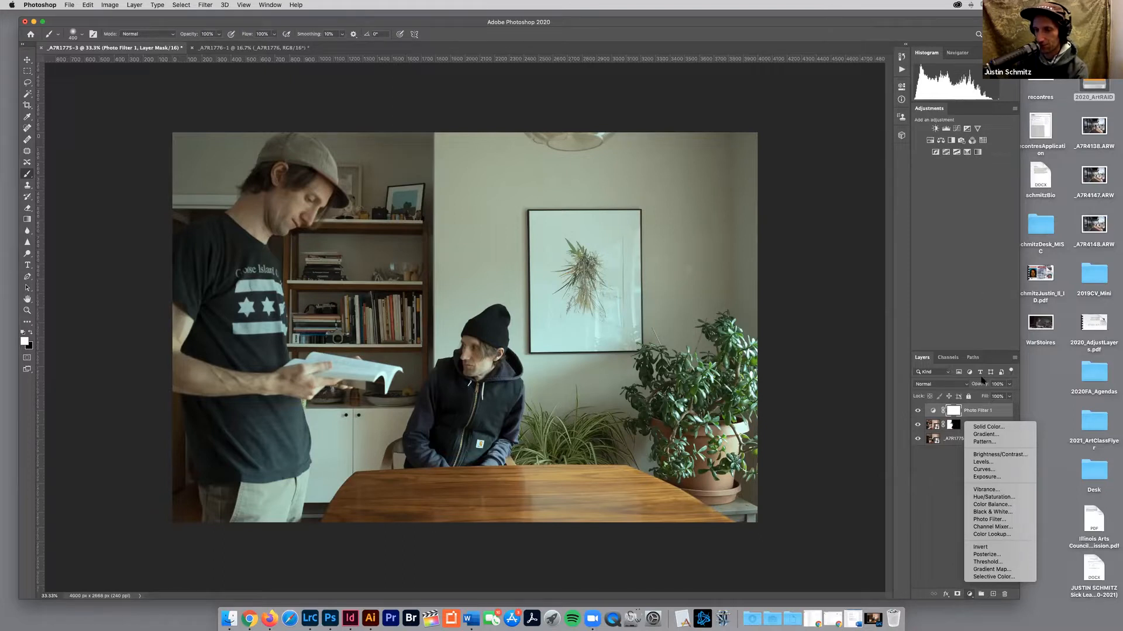
click(967, 261)
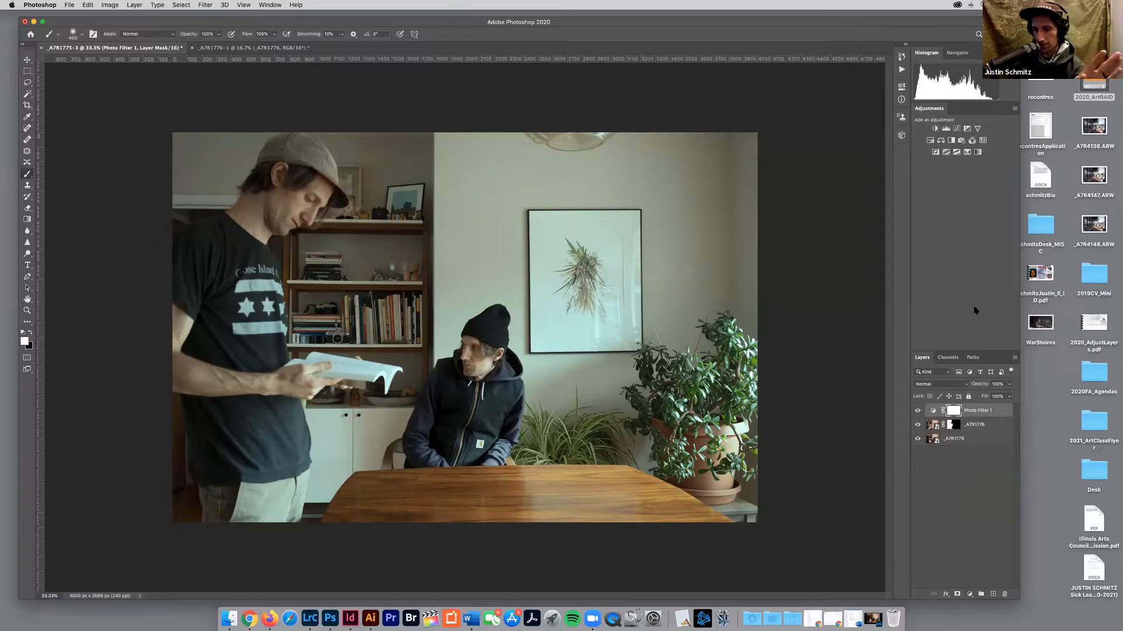
- Reopen the Photo Filter layer's settings, raise the density to about 78%, and collapse the settings
double_click(933, 411)
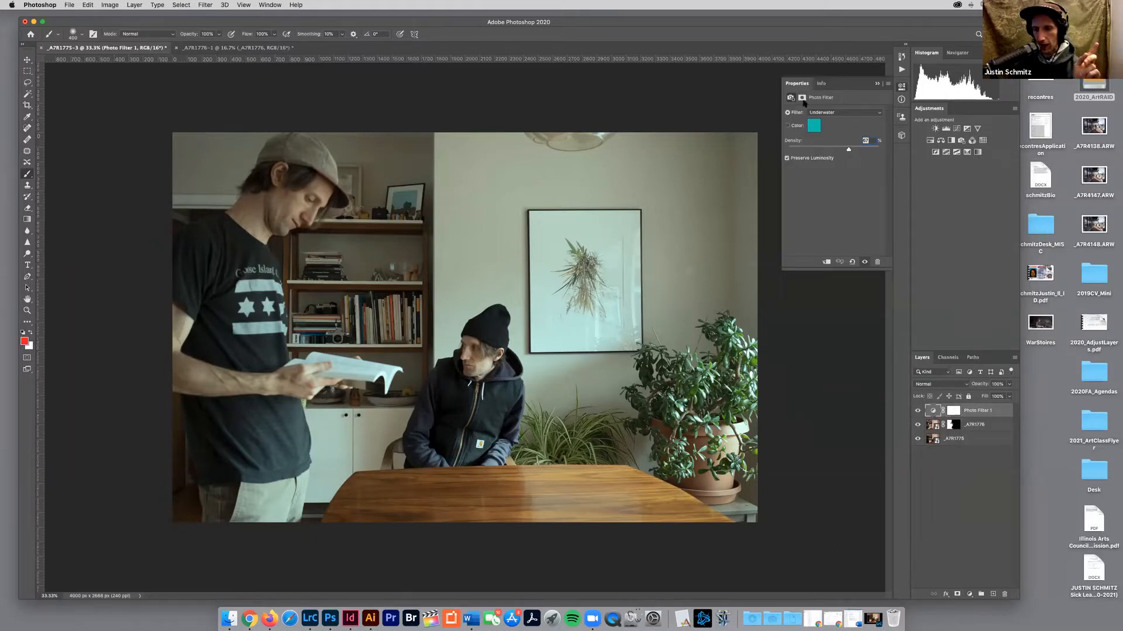
drag(850, 151, 858, 151)
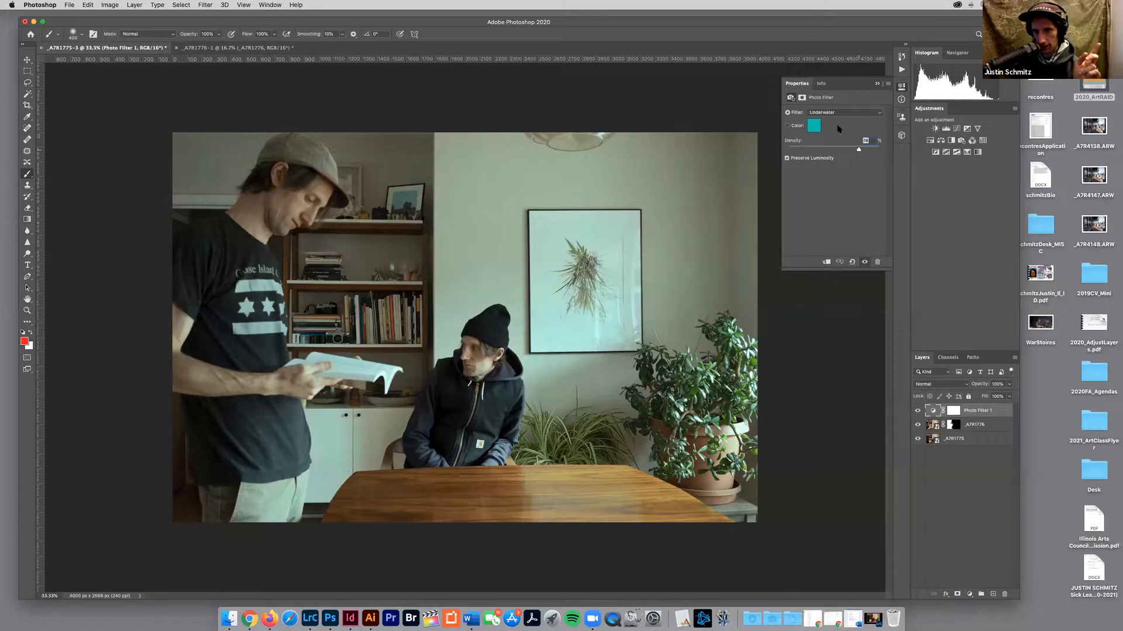
click(876, 84)
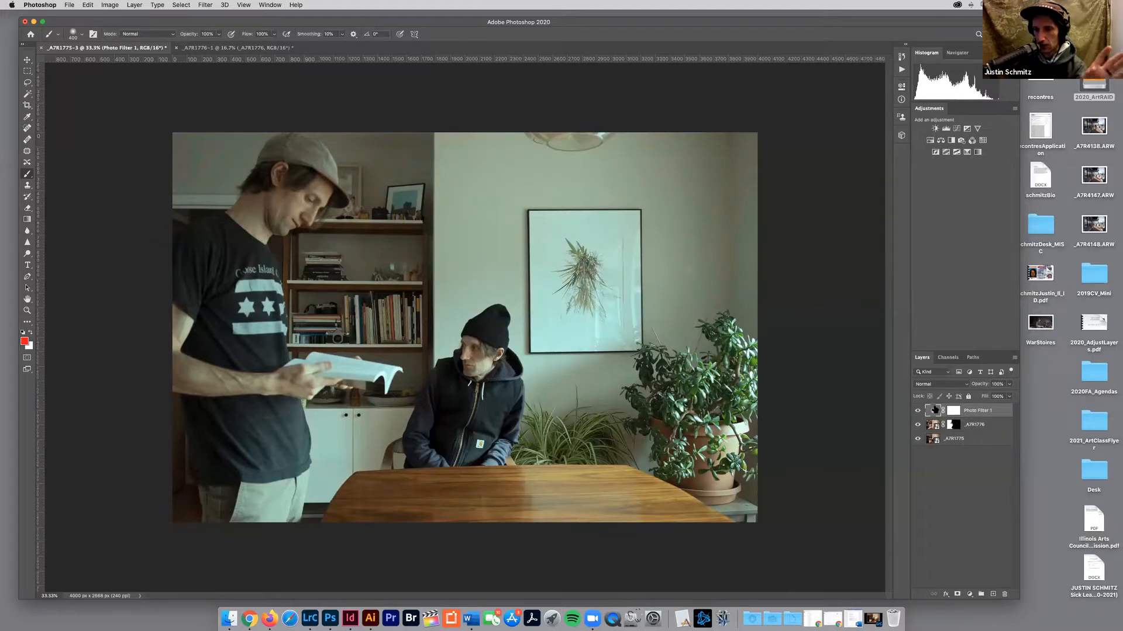
- Toggle the Photo Filter layer's visibility to compare the composite with and without the tint, leaving the layer visible
click(917, 412)
click(917, 411)
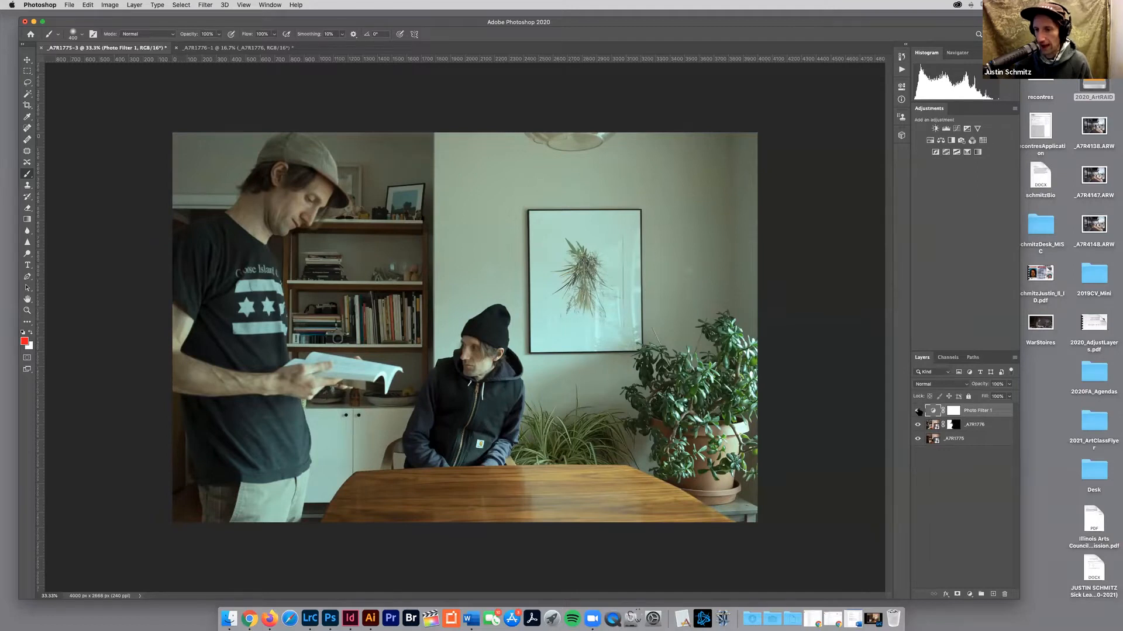
click(918, 411)
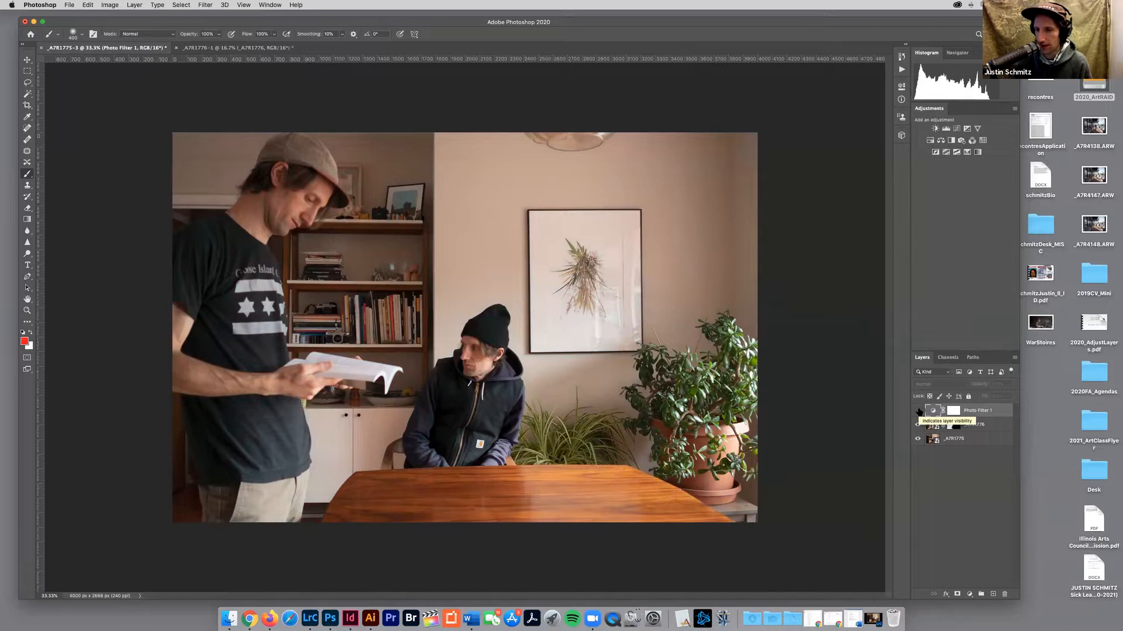
click(918, 411)
click(918, 411)
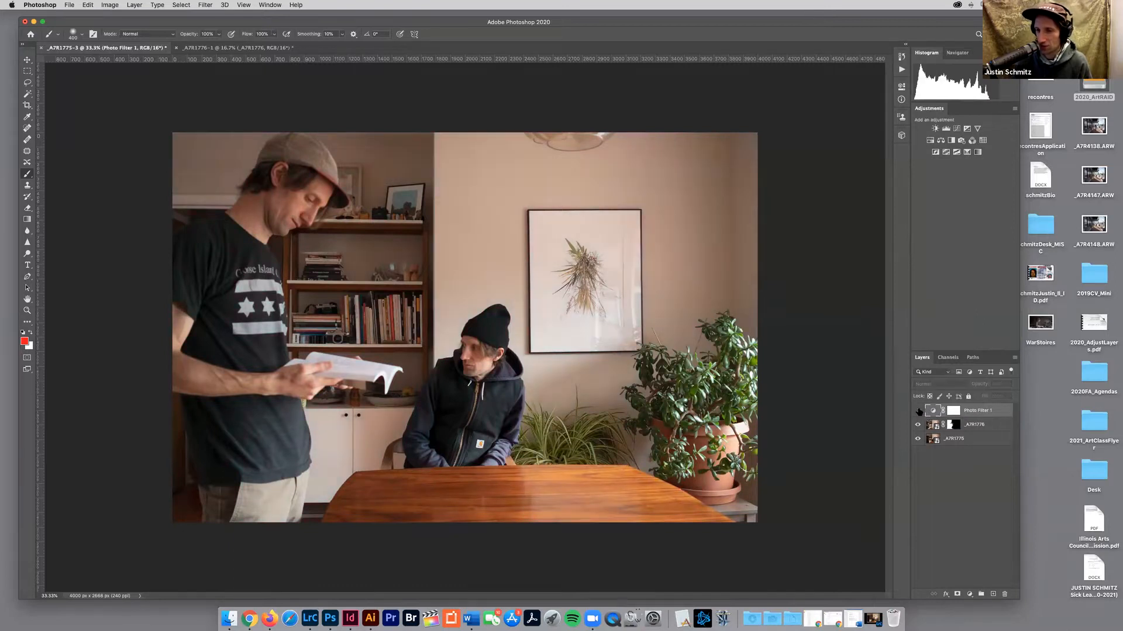
click(918, 411)
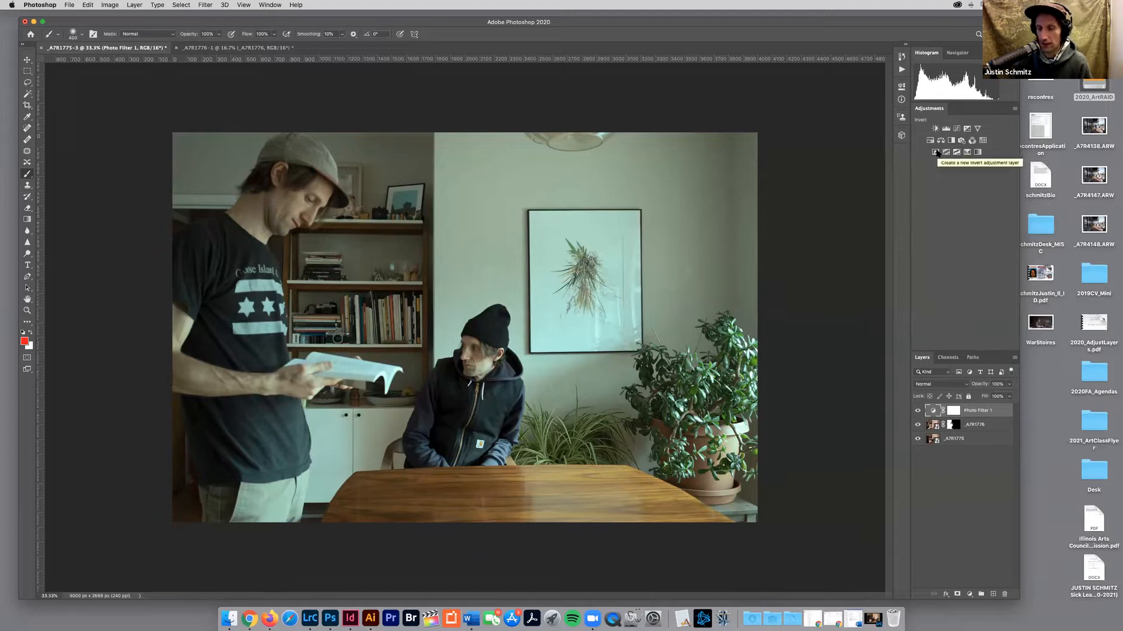
- Add an Invert adjustment layer above the Photo Filter layer and toggle its visibility to compare the image with and without it
click(936, 153)
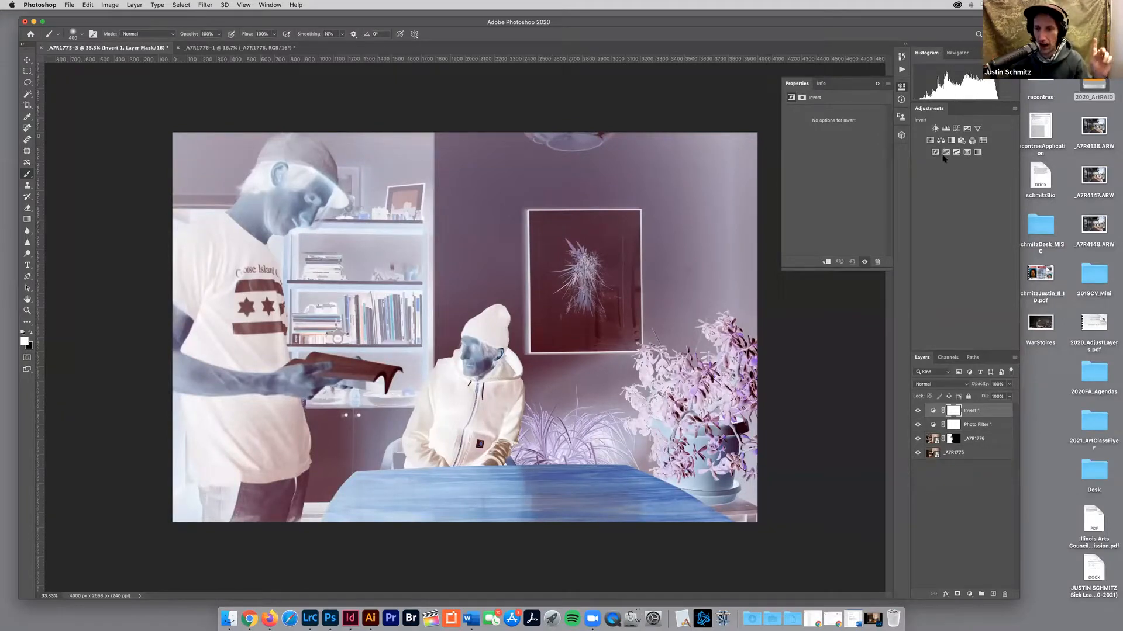
click(916, 411)
click(917, 411)
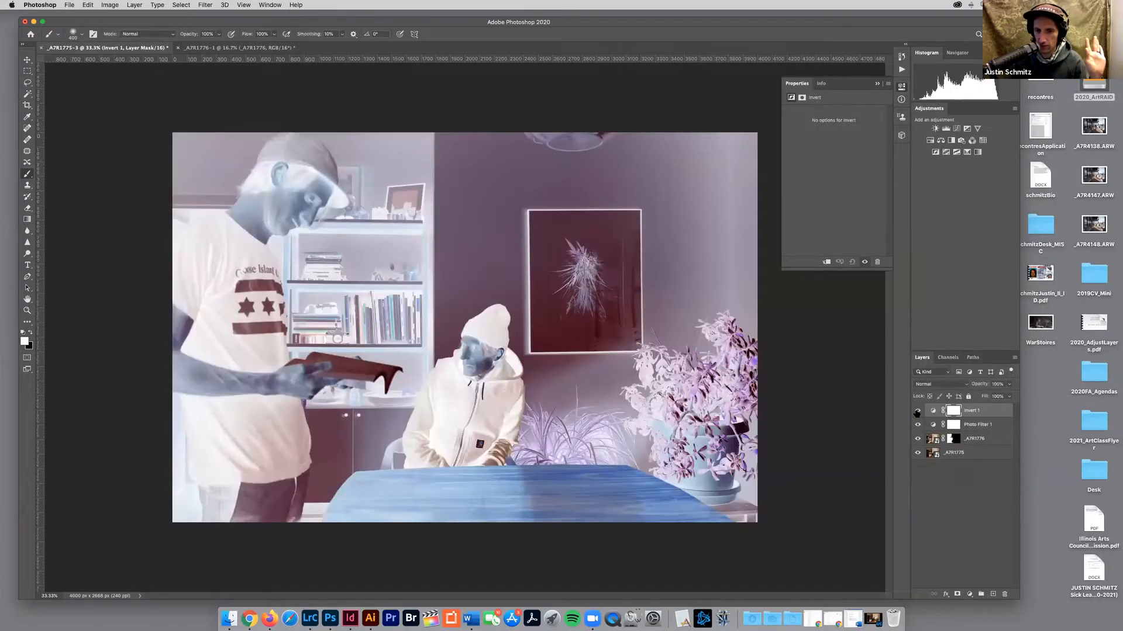
click(917, 411)
click(916, 411)
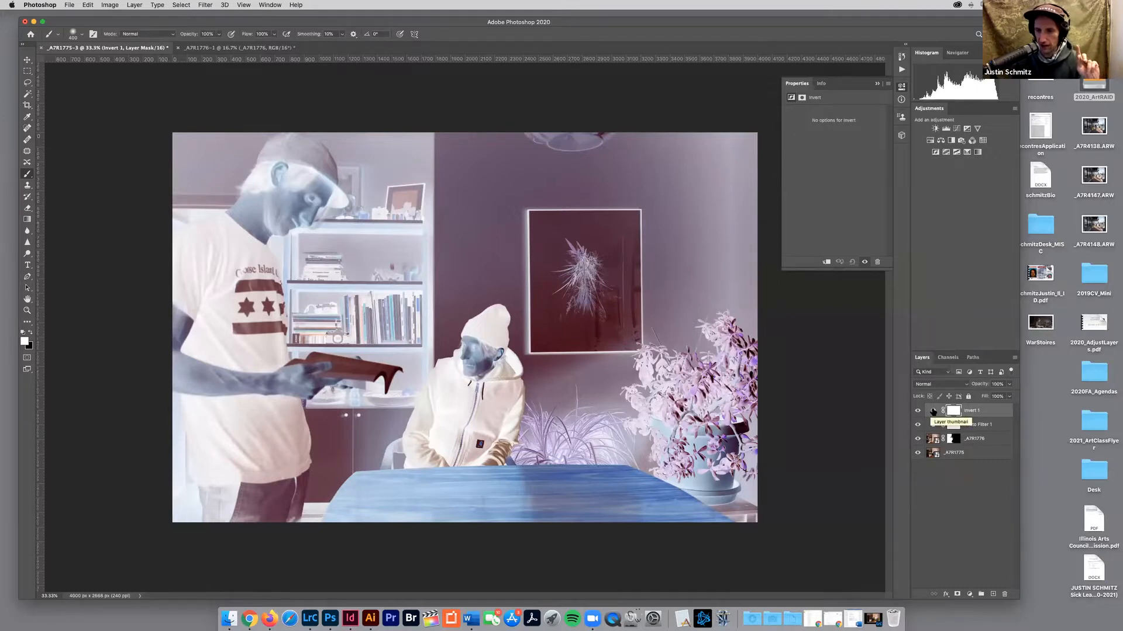
- Try the Invert layer between the two photo layers and directly below the Photo Filter, returning it to the top of the layer stack
drag(933, 411, 934, 446)
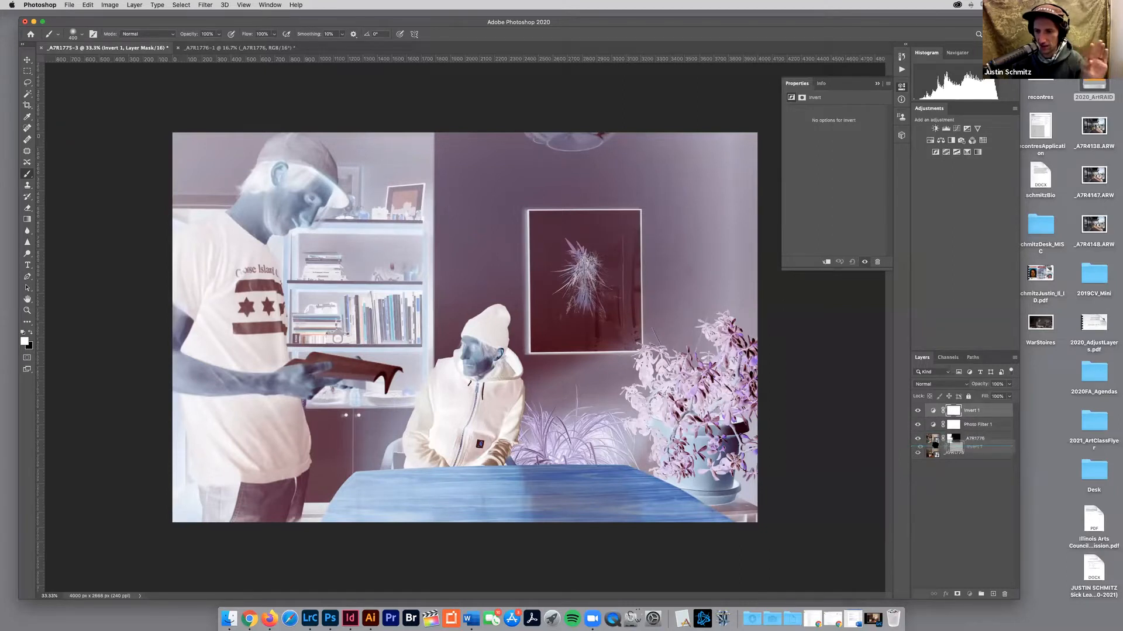
drag(935, 446, 936, 447)
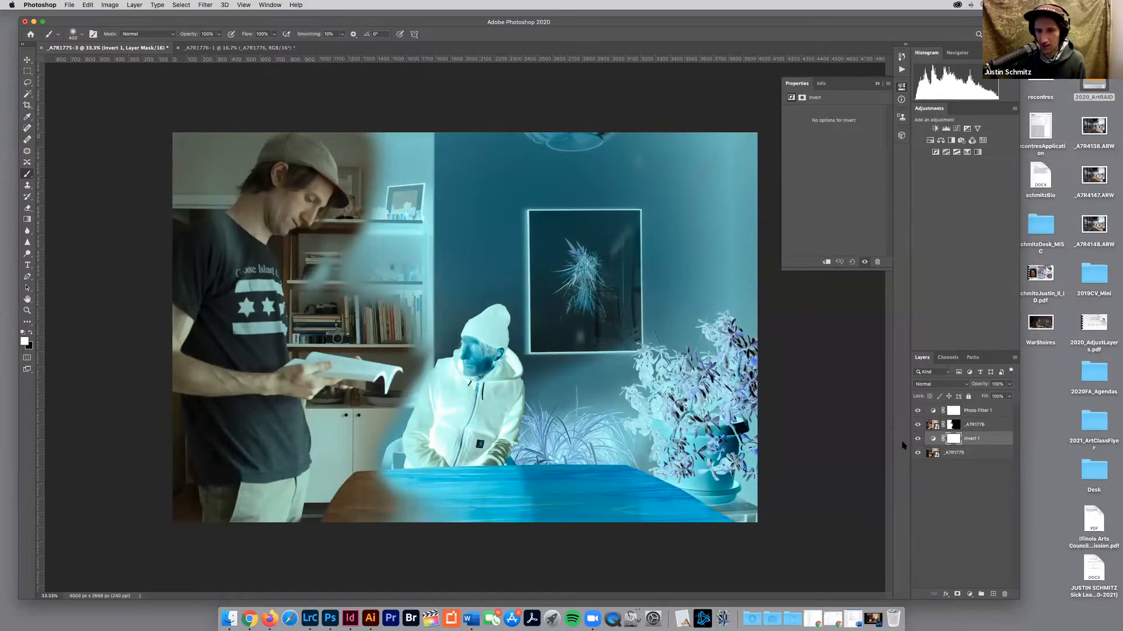
mouse_move(929, 438)
mouse_down()
mouse_move(933, 409)
mouse_move(932, 428)
mouse_up()
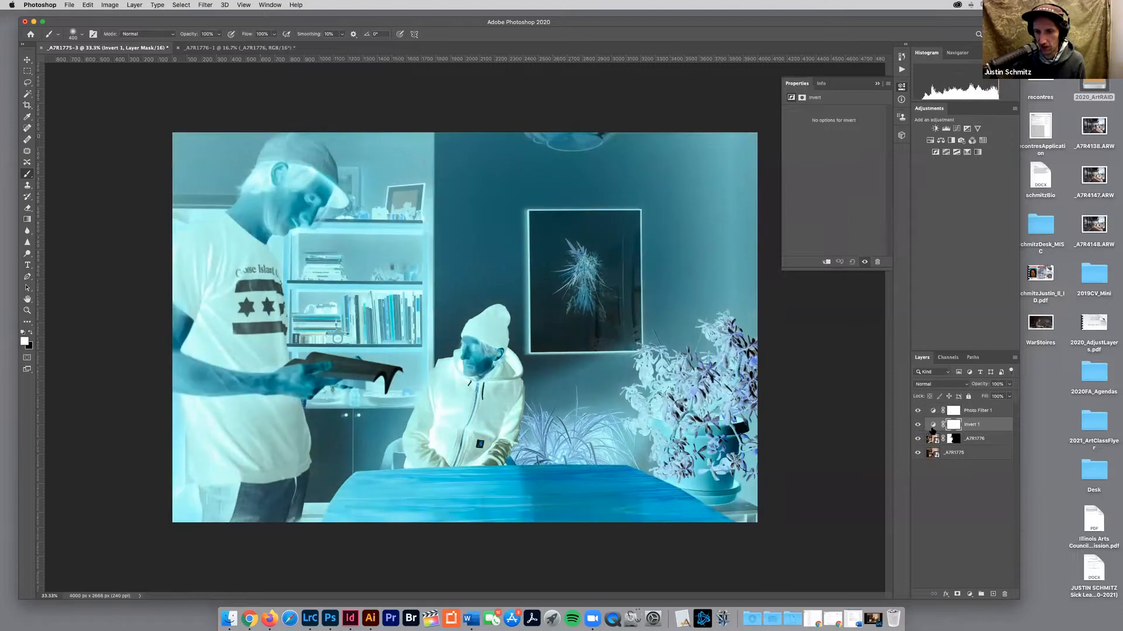
drag(934, 425, 934, 411)
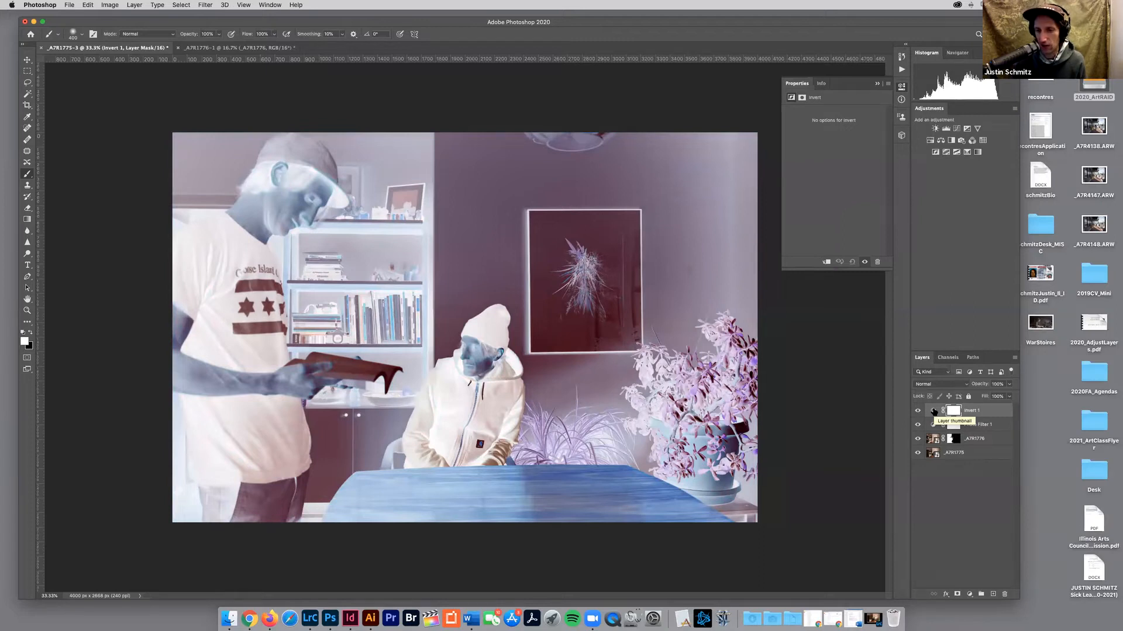
drag(934, 411, 934, 433)
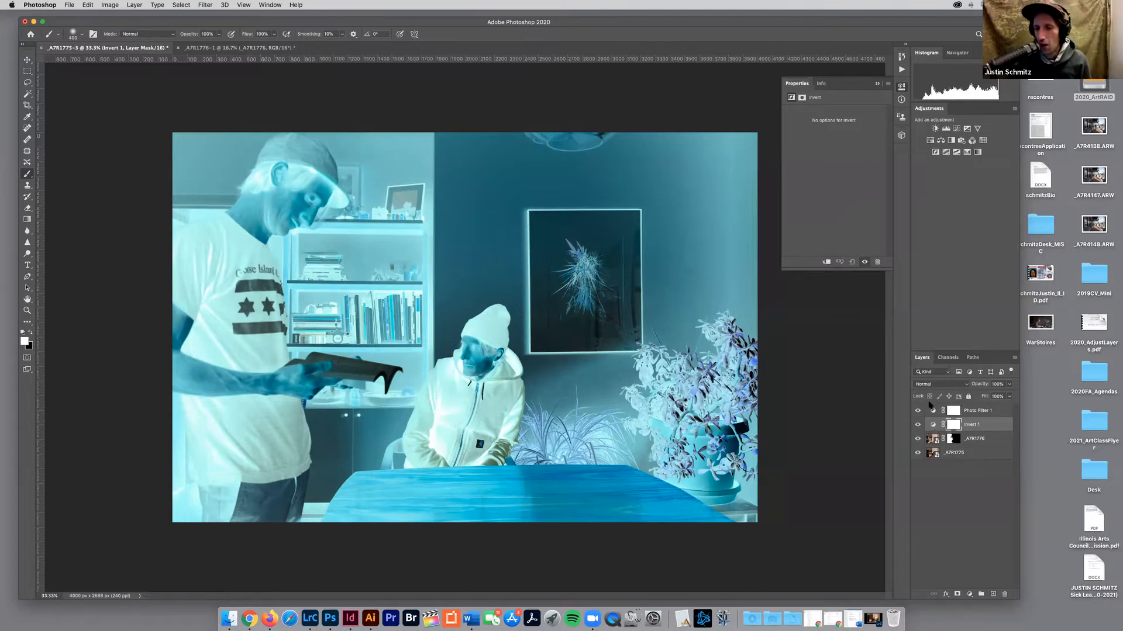
drag(935, 426, 935, 411)
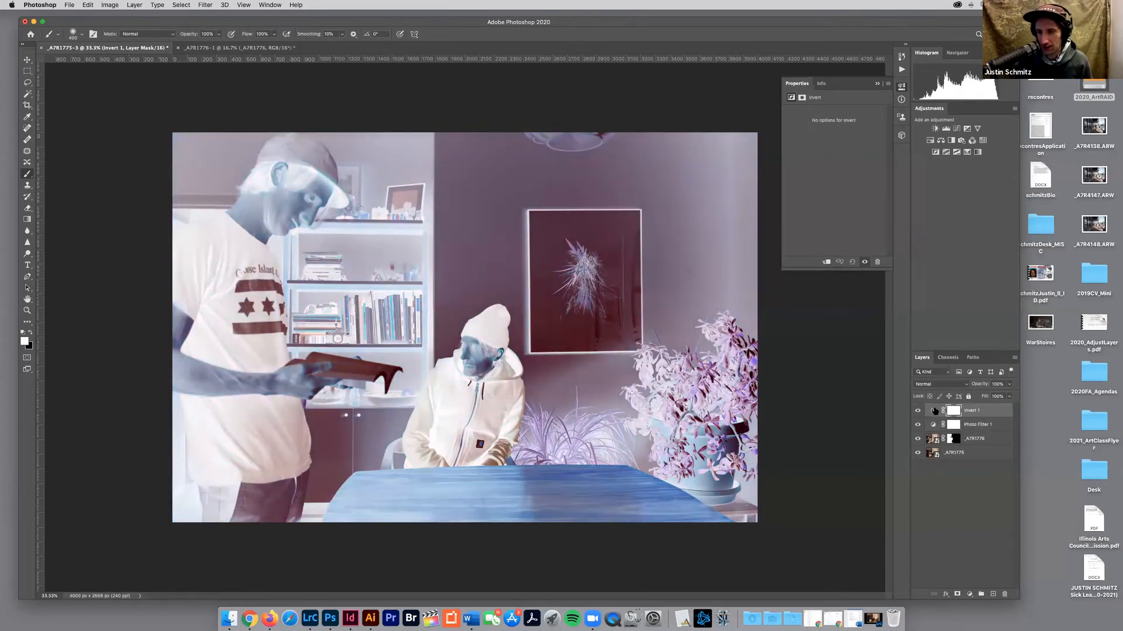
- Toggle the Invert layer's visibility to compare its effect on the composite, leaving the layer hidden
click(918, 412)
click(918, 412)
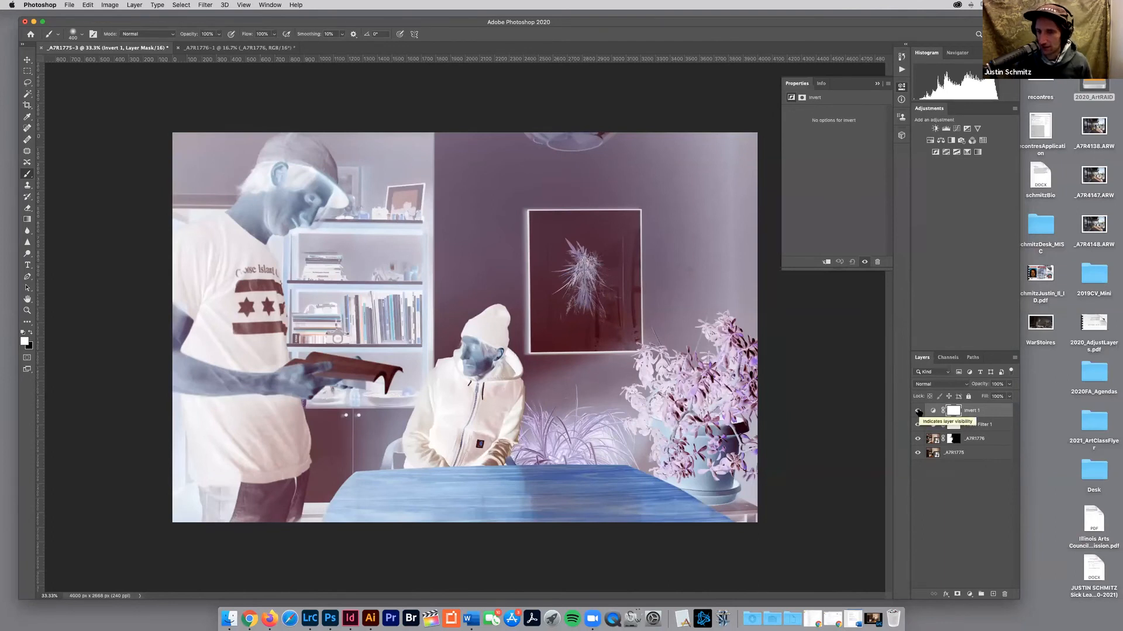
click(919, 411)
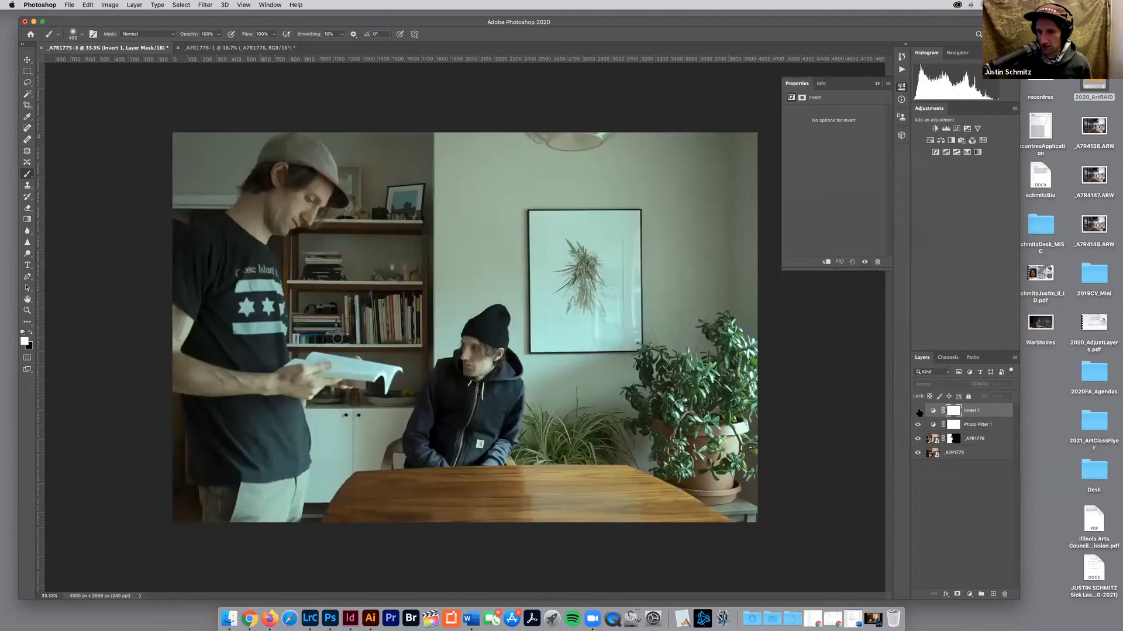